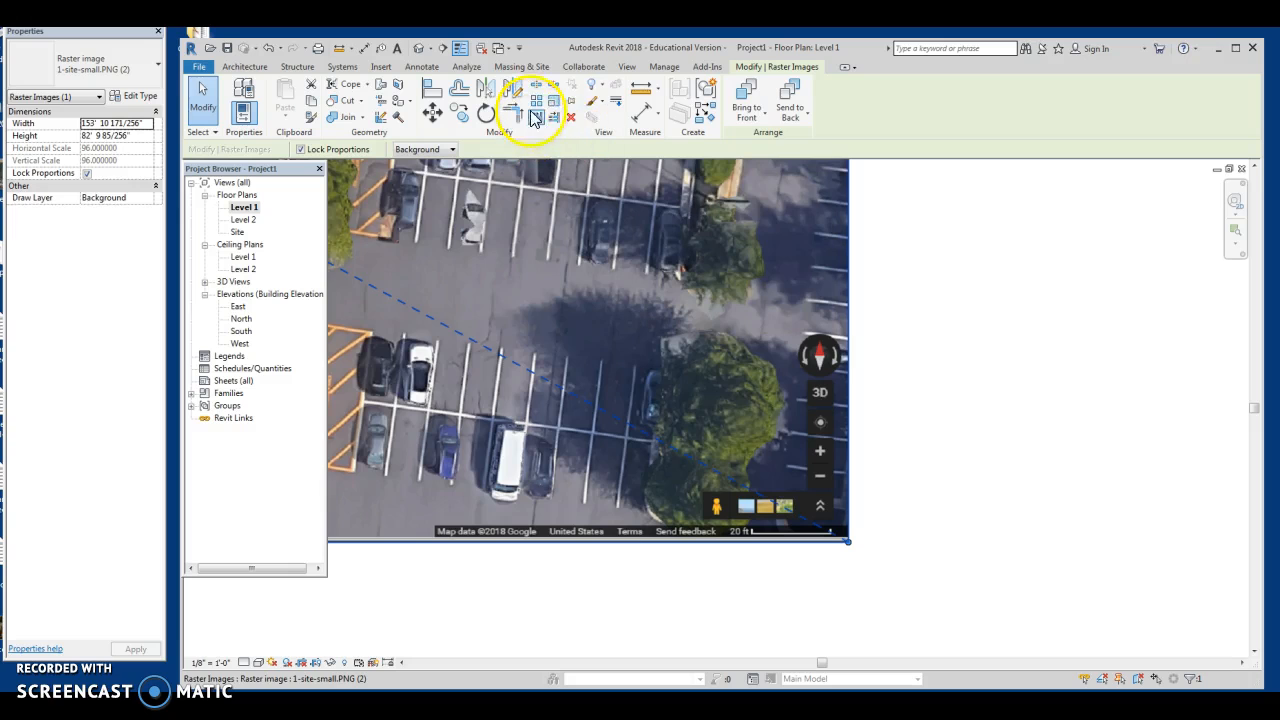
# Step: Scale the site image graphically from the ends of its 20 ft scale bar, setting that distance to 20 feet
pyautogui.scroll(3, 756, 548)
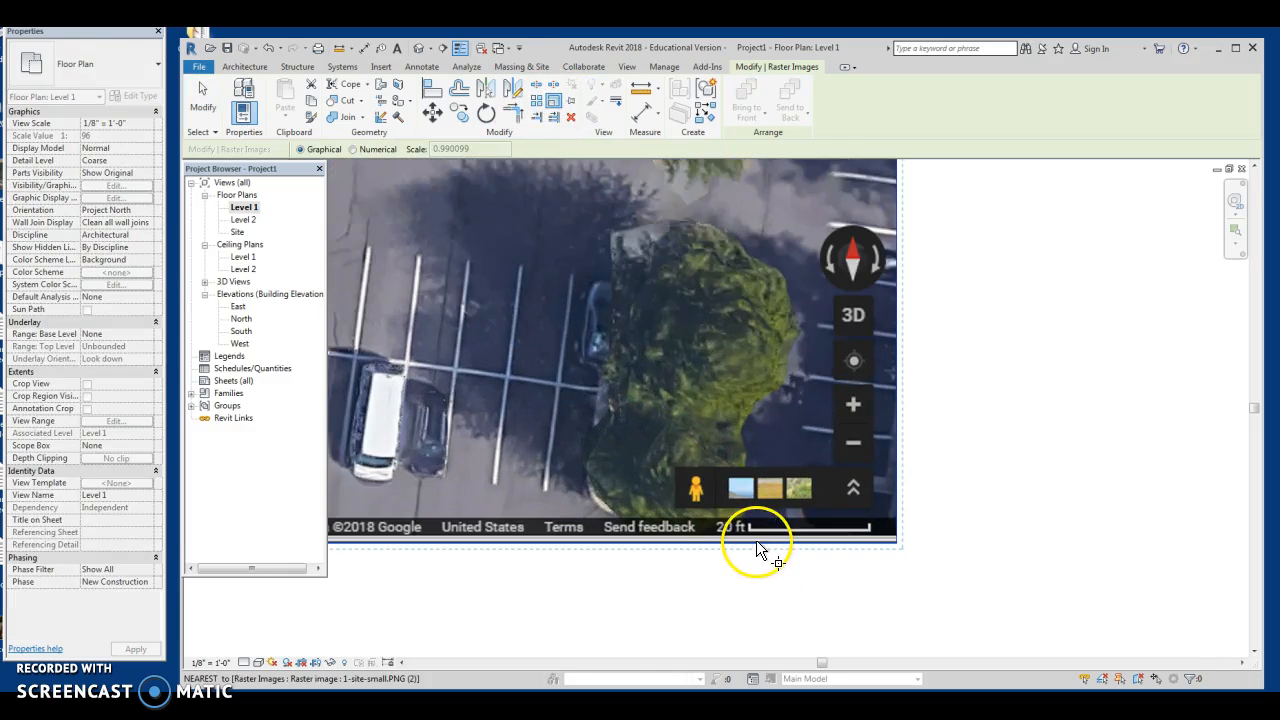
pyautogui.scroll(2, 754, 535)
pyautogui.click(752, 530)
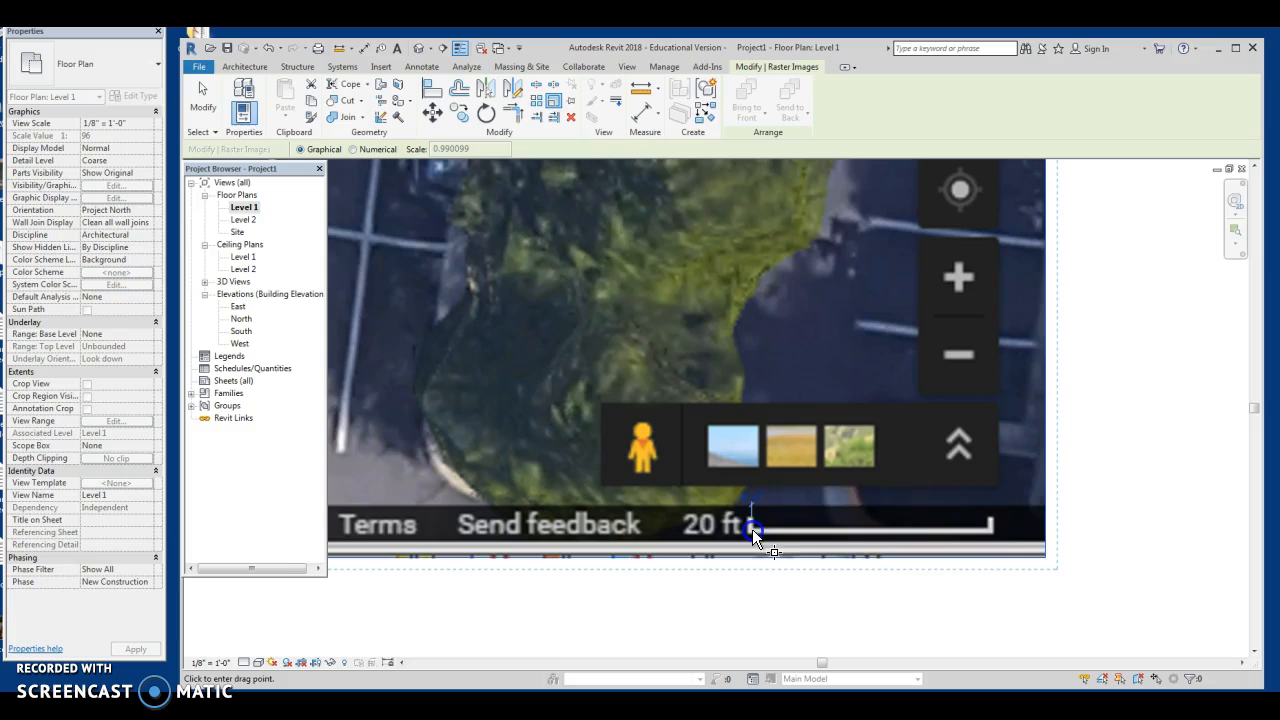
pyautogui.click(989, 529)
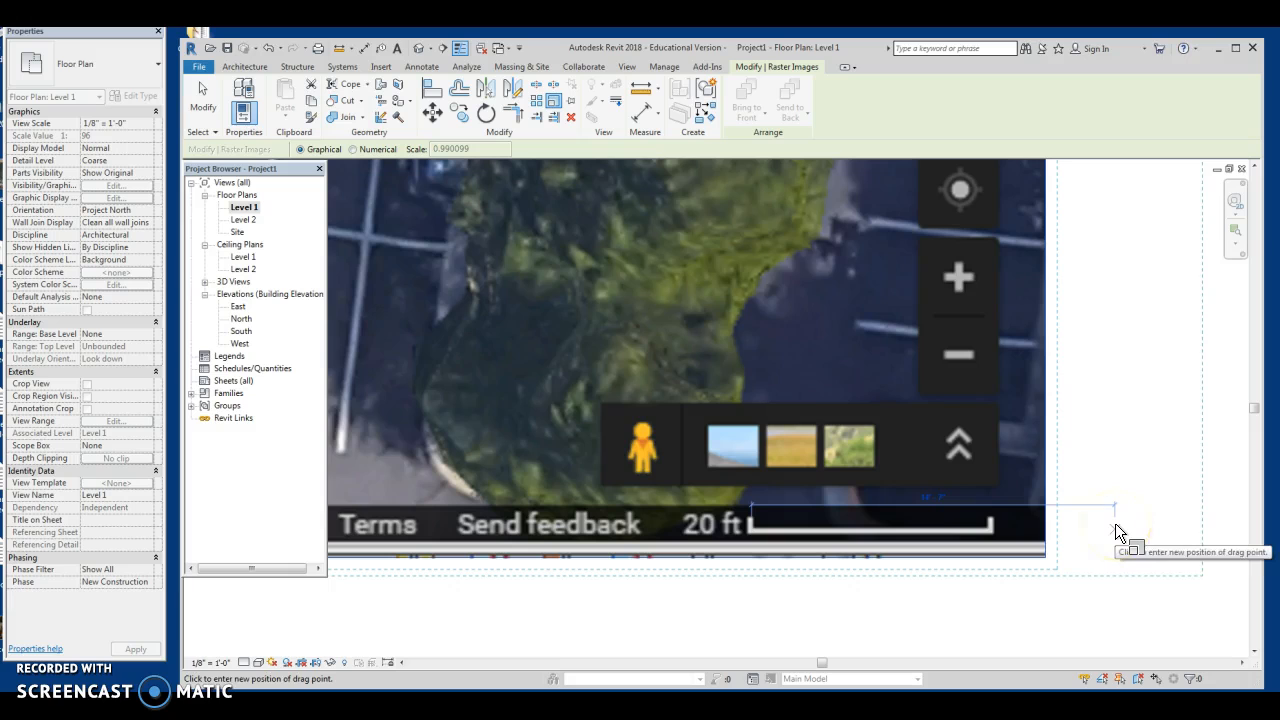
pyautogui.write('20')
pyautogui.press('Return')
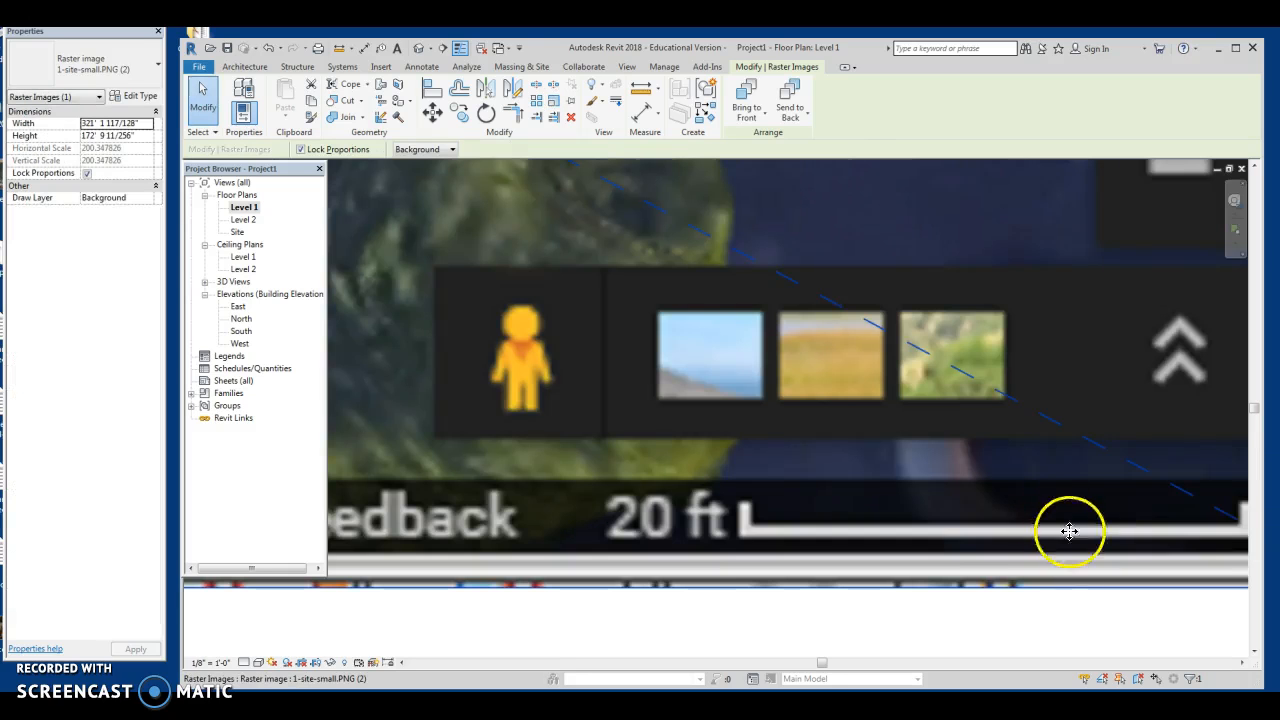
# Step: Refine the site image's scale by picking the scale bar's ends again and setting the length to 20 feet
pyautogui.scroll(-4, 1036, 545)
pyautogui.moveTo(1008, 543); pyautogui.dragTo(631, 526, button='middle')
pyautogui.scroll(2, 625, 532)
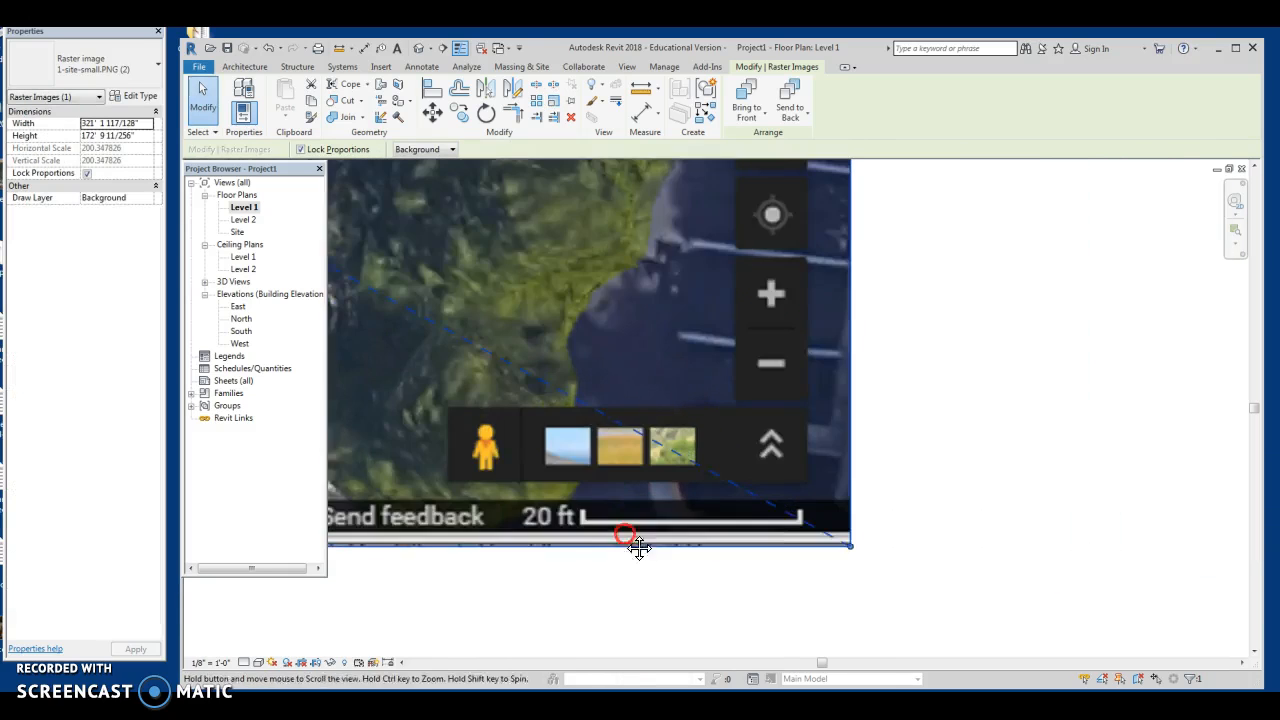
pyautogui.scroll(2, 625, 535)
pyautogui.click(556, 104)
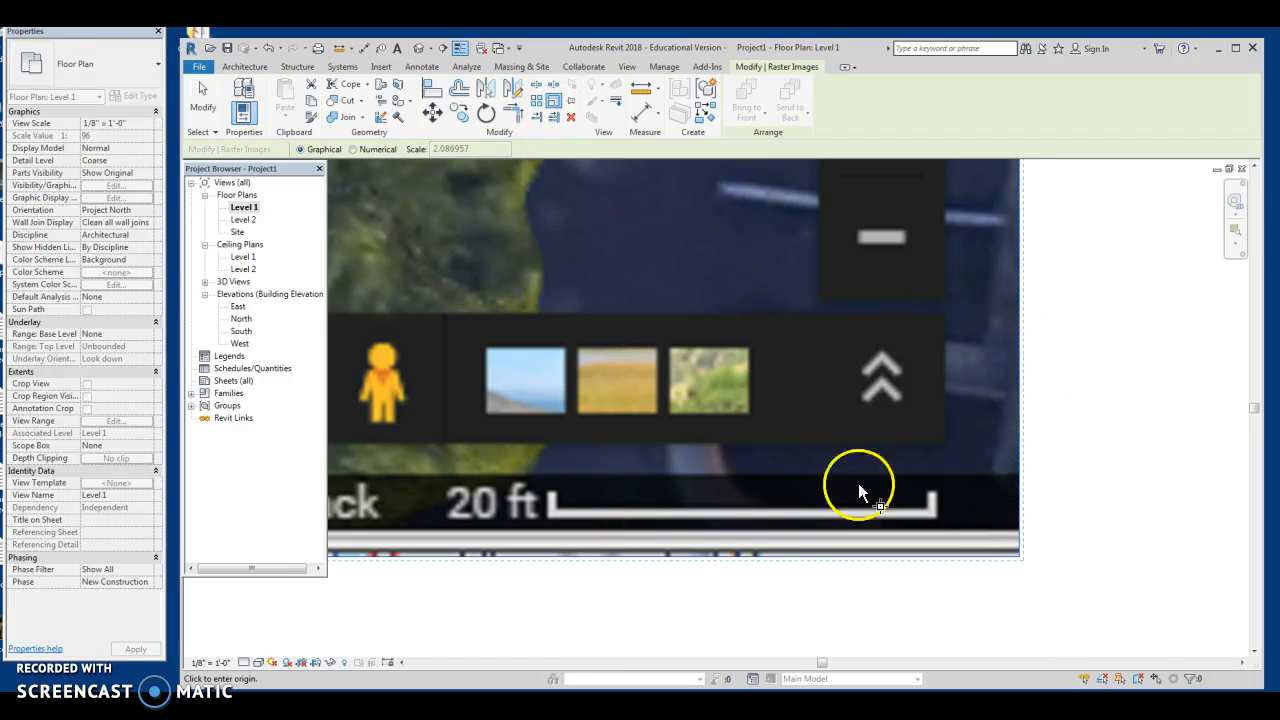
pyautogui.click(552, 510)
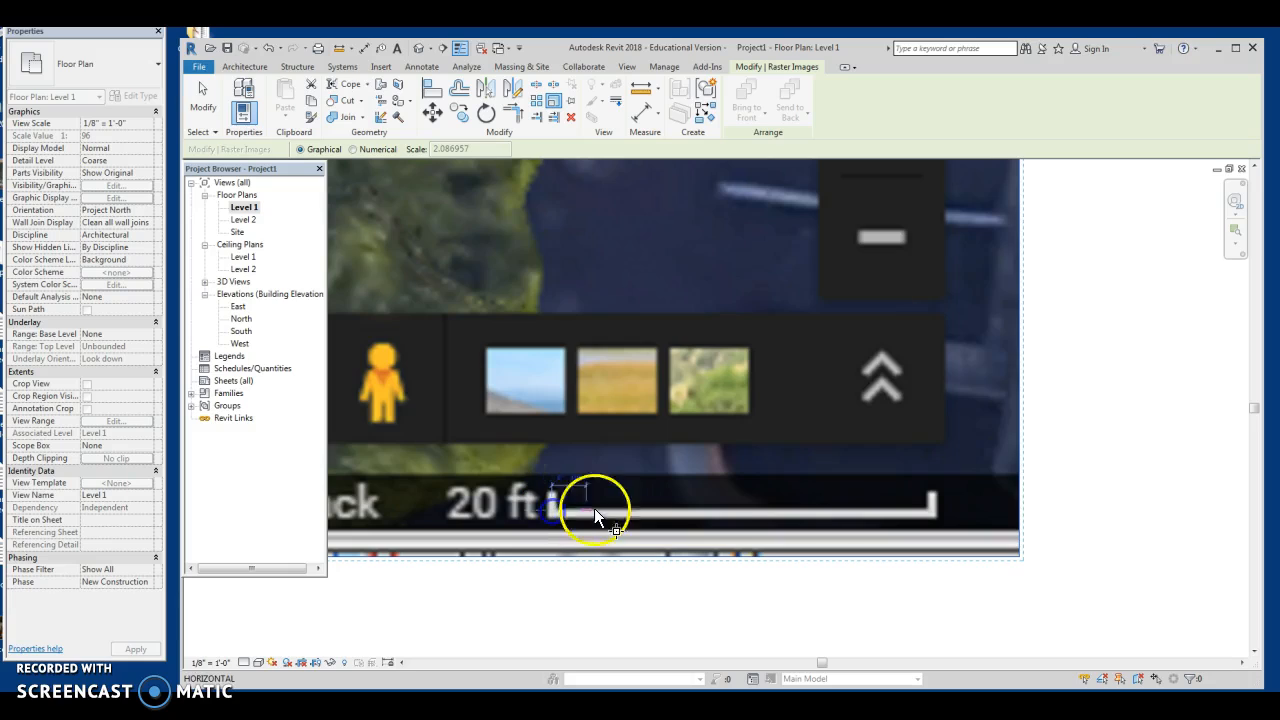
pyautogui.click(931, 507)
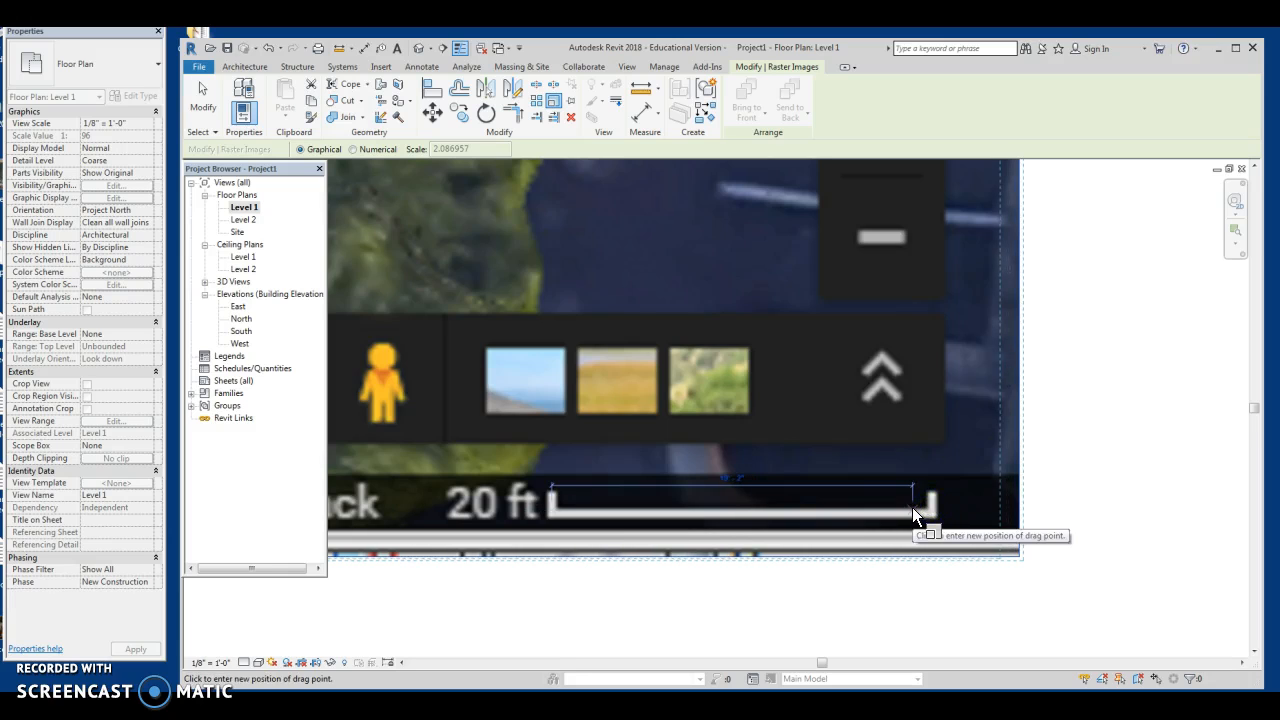
pyautogui.write('20')
pyautogui.press('Return')
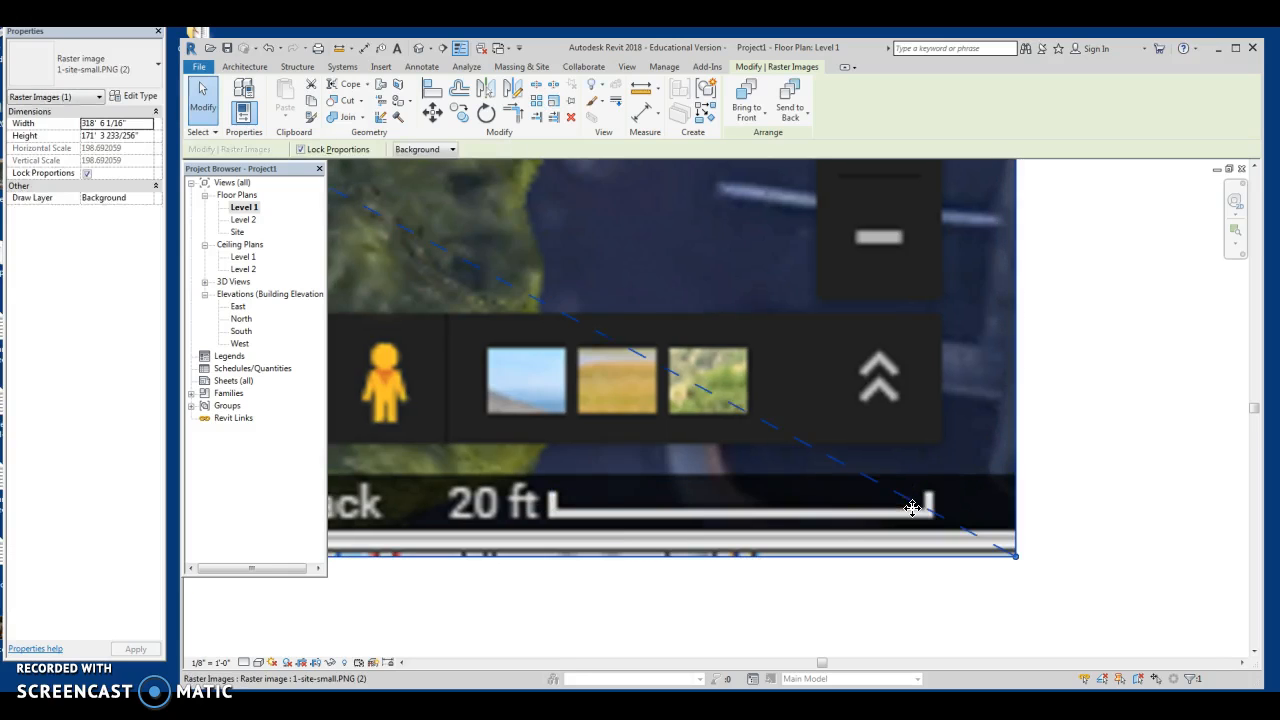
pyautogui.press('Escape')
# Step: Measure the site image's 20 ft scale bar from end to end to check the scaling
pyautogui.click(342, 48)
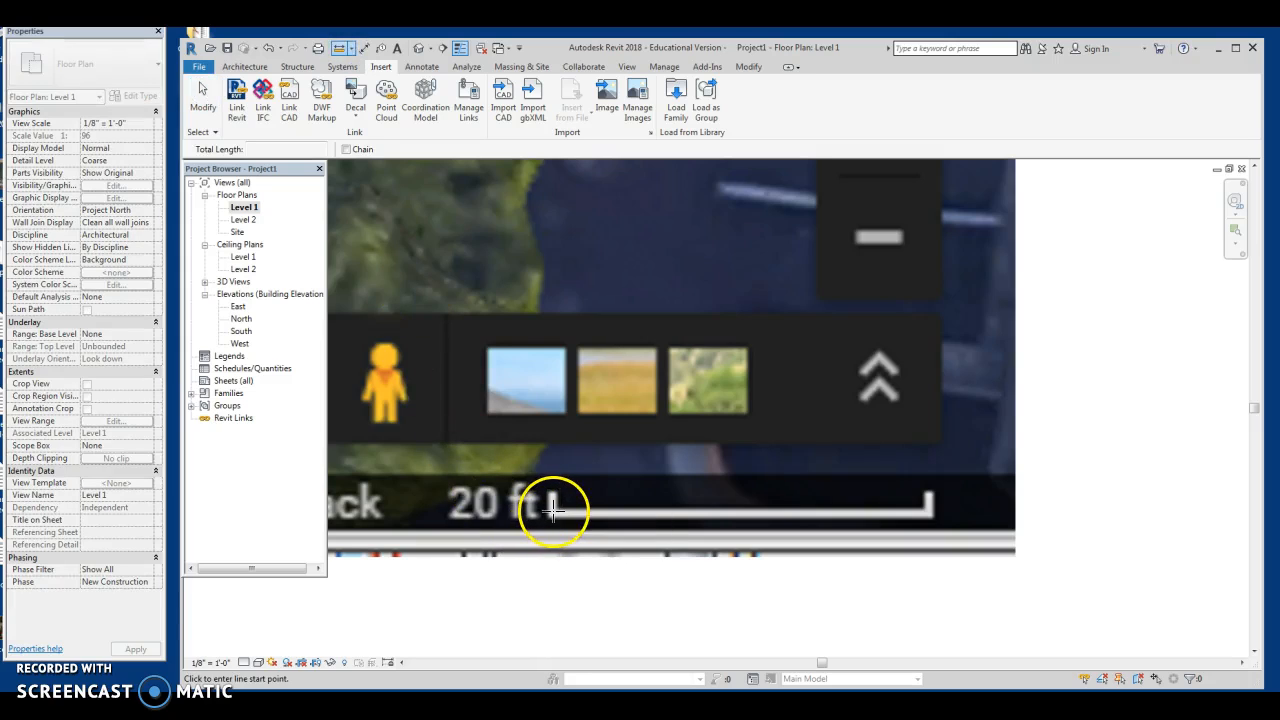
pyautogui.click(922, 510)
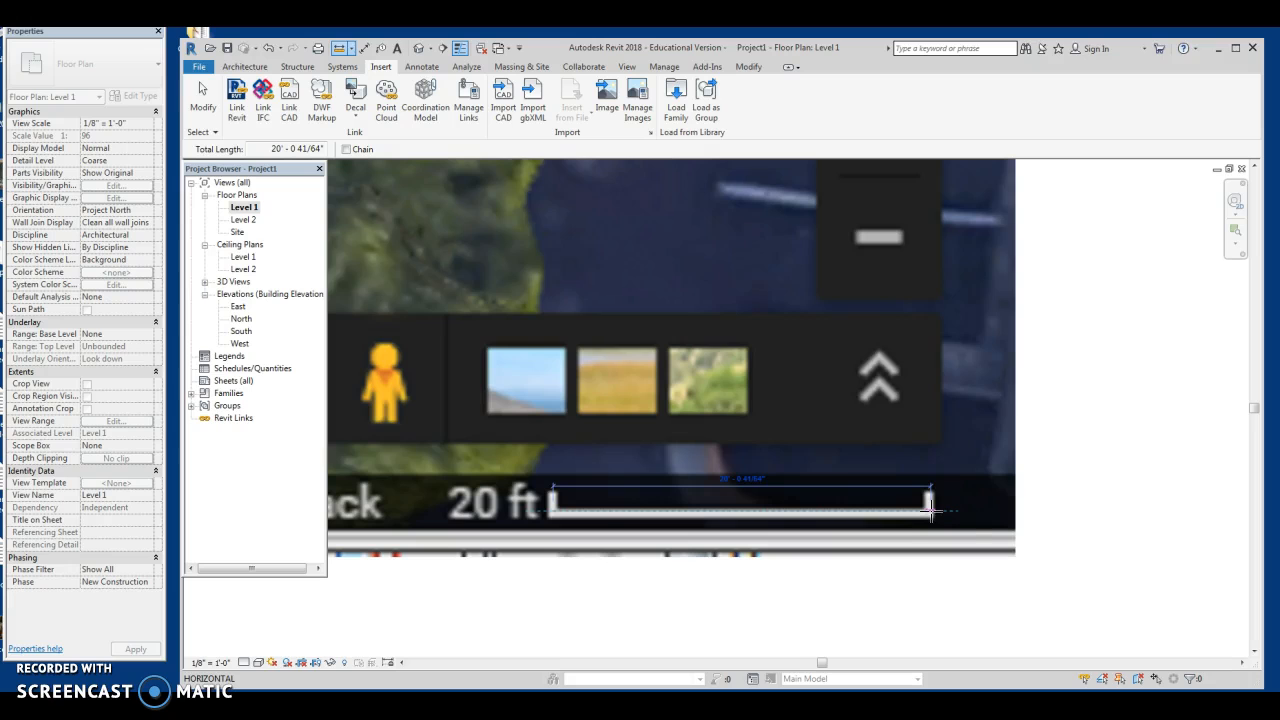
pyautogui.press('Escape')
pyautogui.press('Escape')
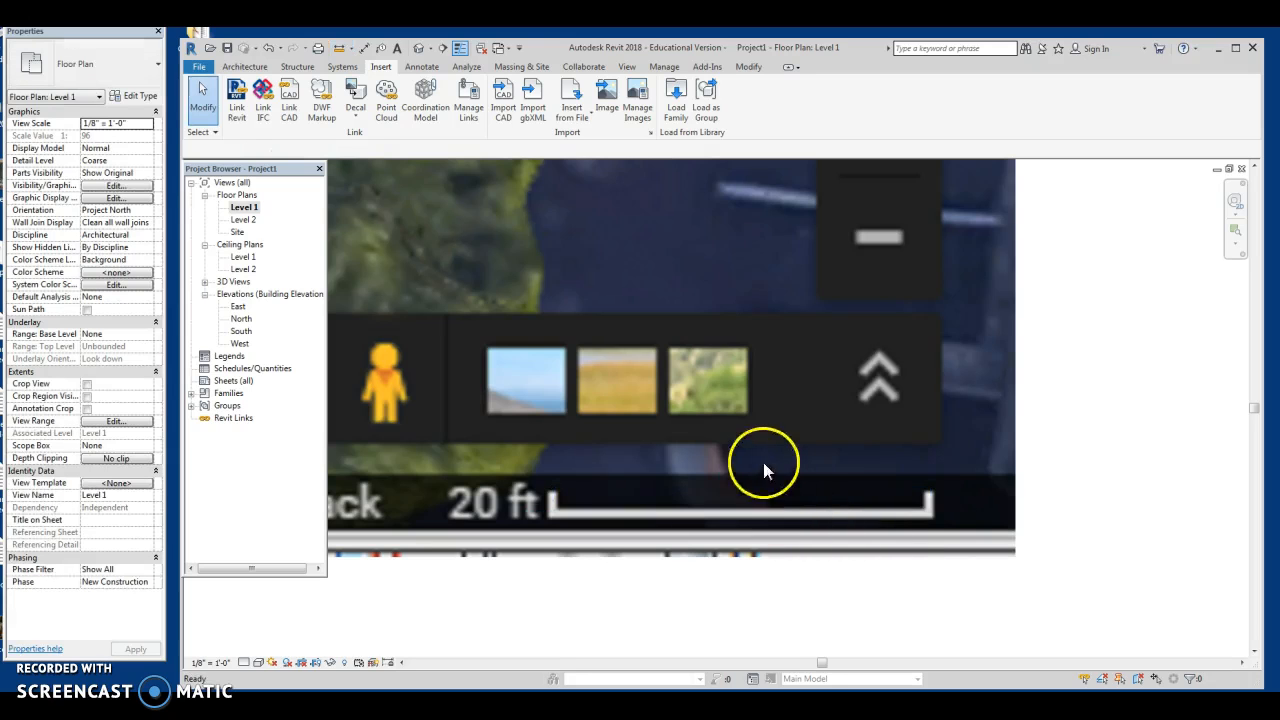
# Step: Measure the width of one parking stall along the centre stripe of the middle parking row
pyautogui.scroll(-4, 745, 520)
pyautogui.scroll(-5, 861, 549)
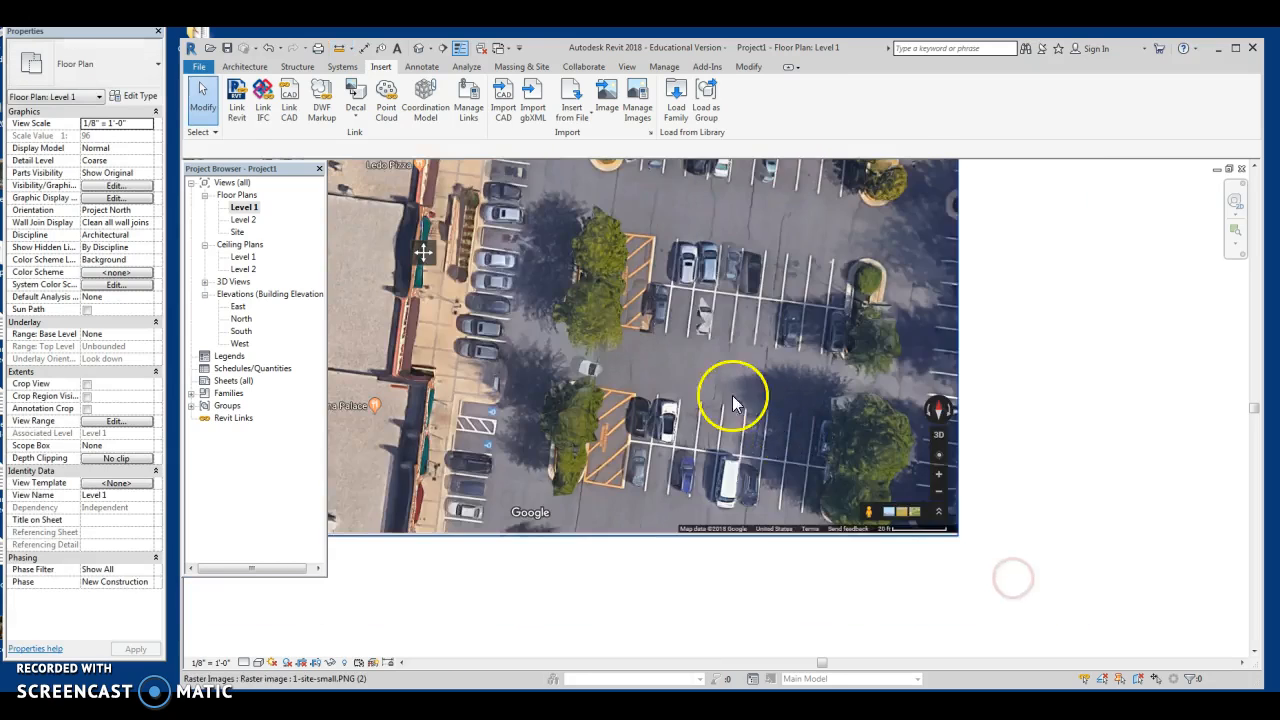
pyautogui.scroll(5, 713, 438)
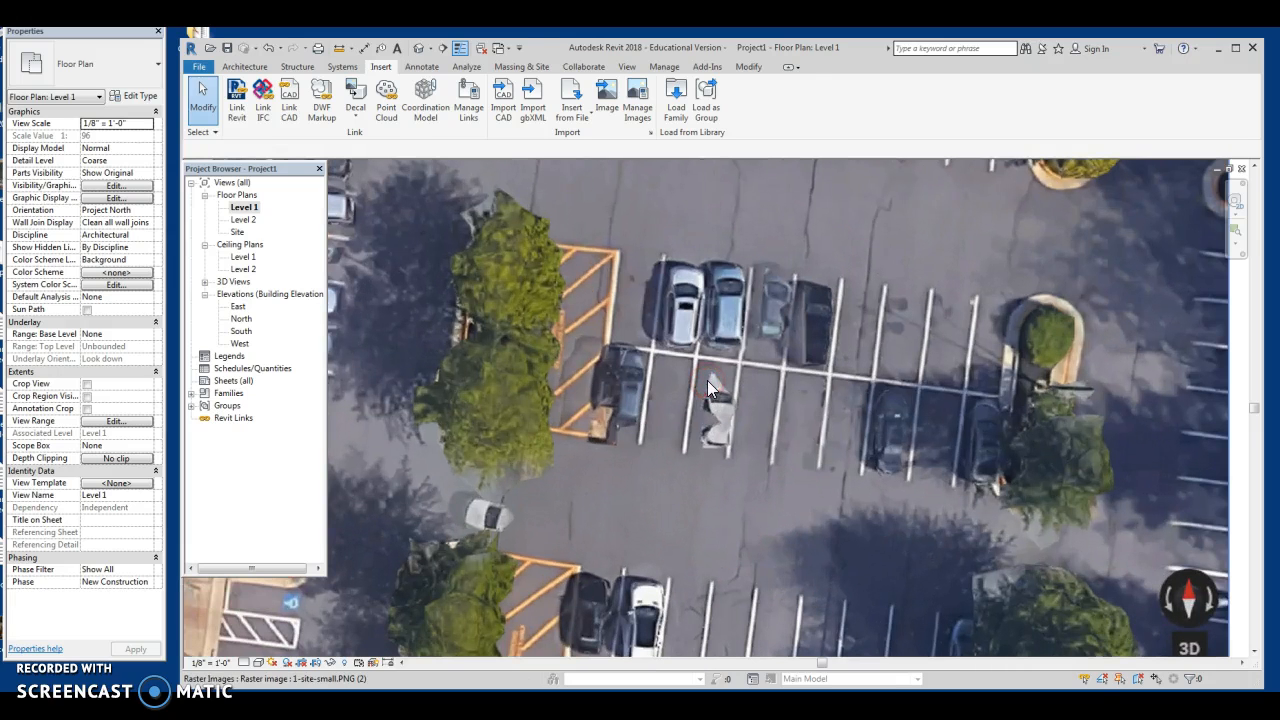
pyautogui.click(340, 48)
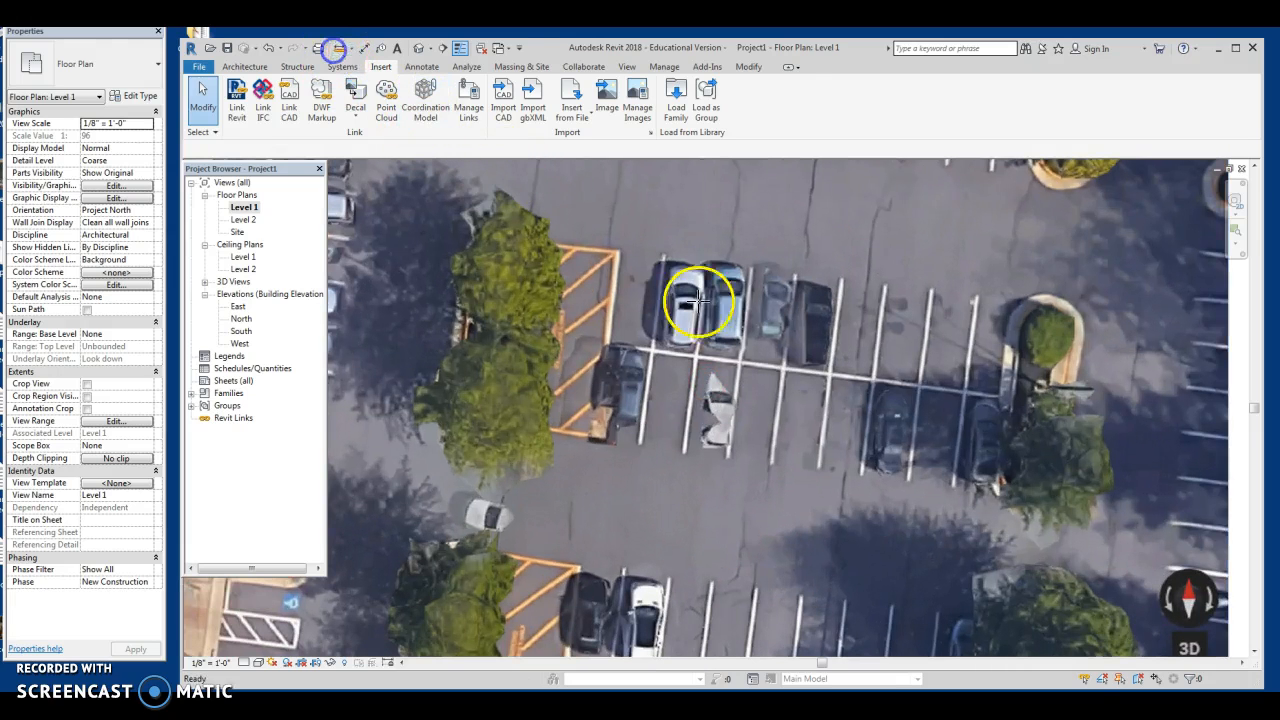
pyautogui.scroll(1, 737, 365)
pyautogui.scroll(2, 737, 365)
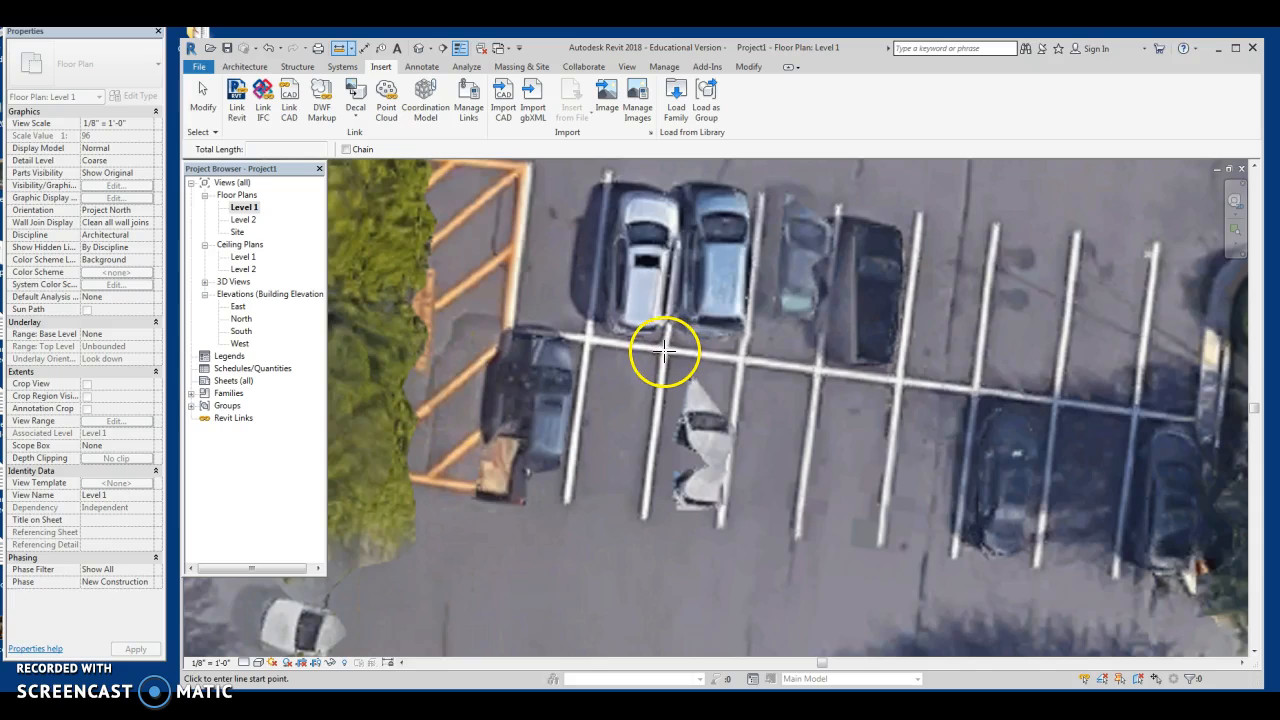
pyautogui.click(662, 348)
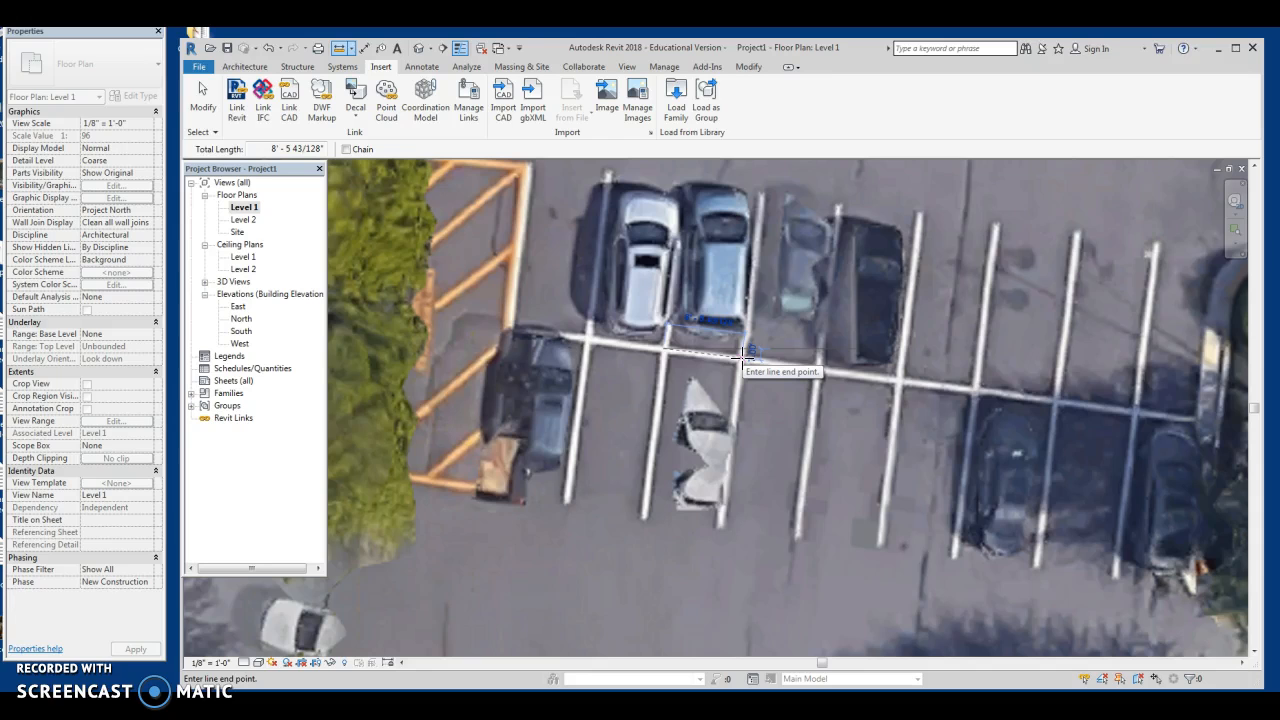
pyautogui.scroll(-6, 742, 352)
pyautogui.press('Escape')
pyautogui.press('Escape')
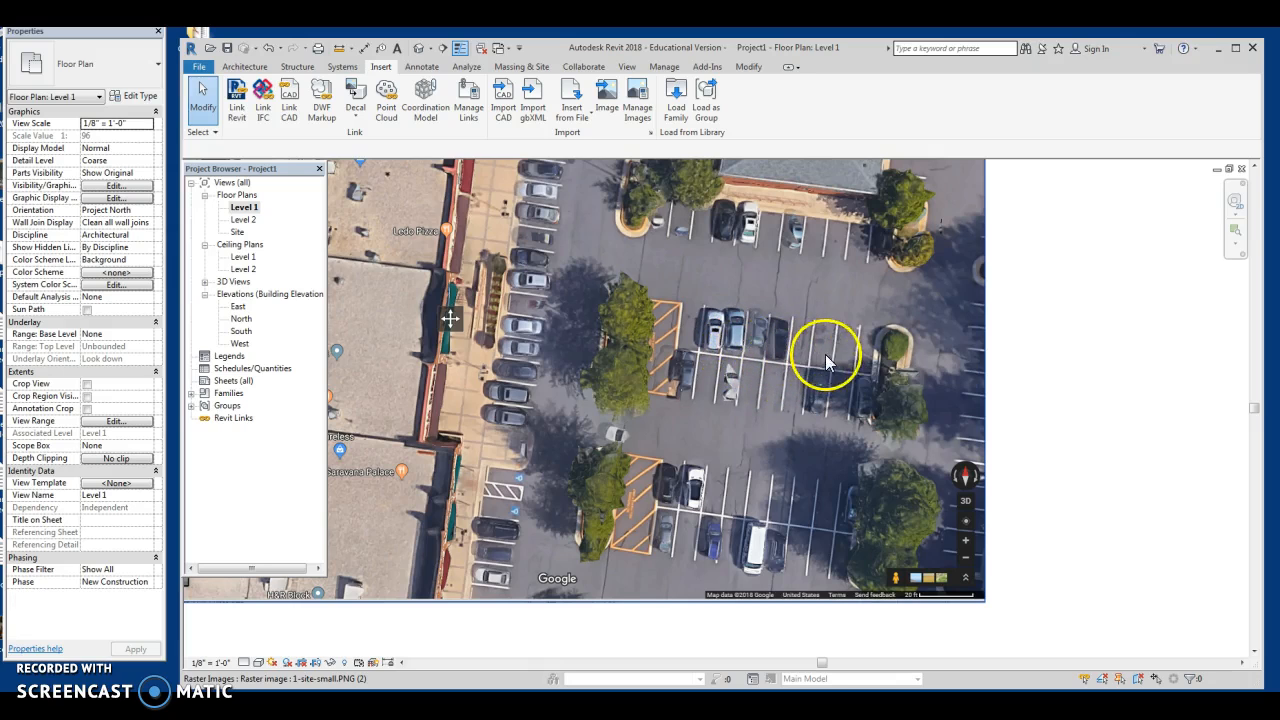
# Step: Measure the length of a parking stall line from the centre stripe to its outer end beside the white car
pyautogui.scroll(-2, 849, 366)
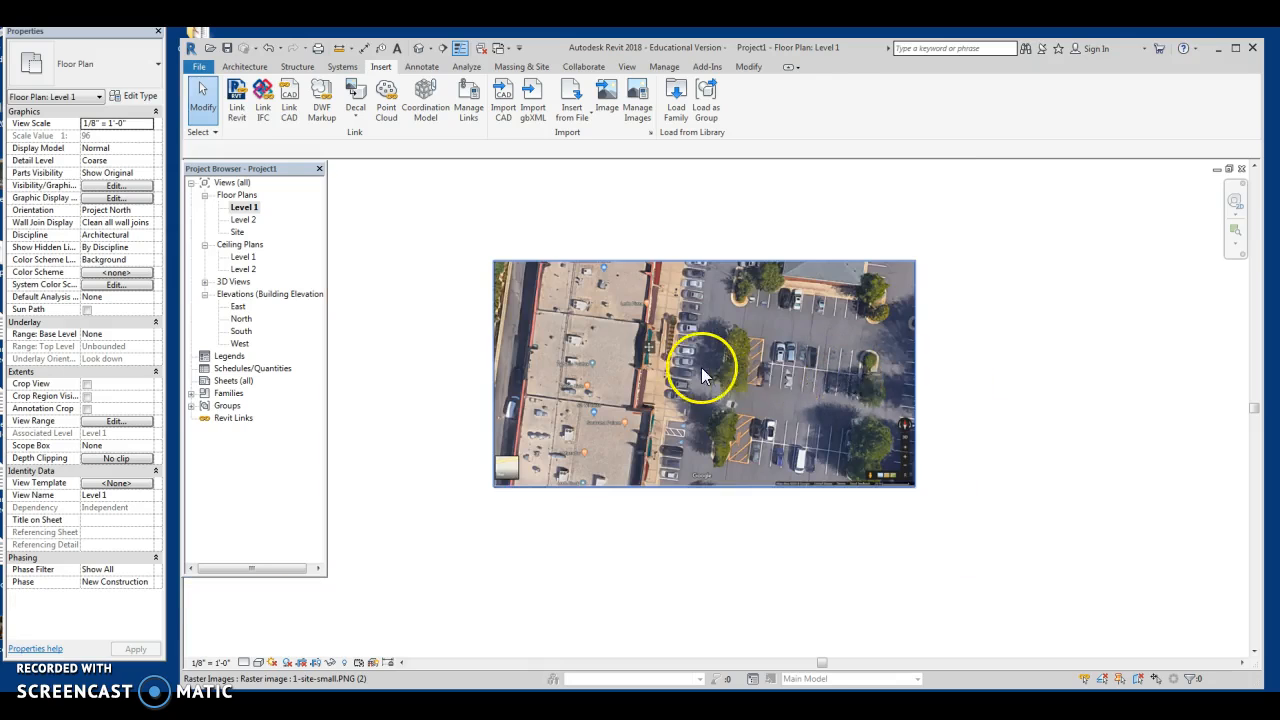
pyautogui.scroll(5, 700, 370)
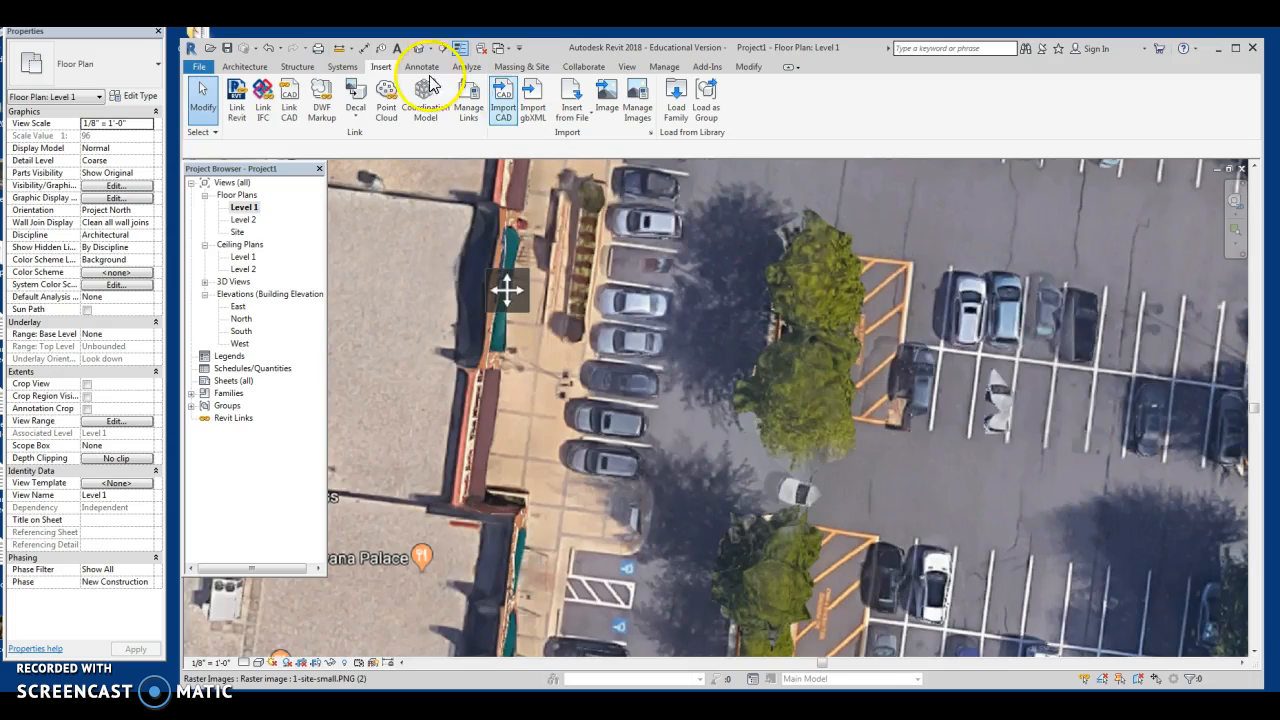
pyautogui.click(340, 50)
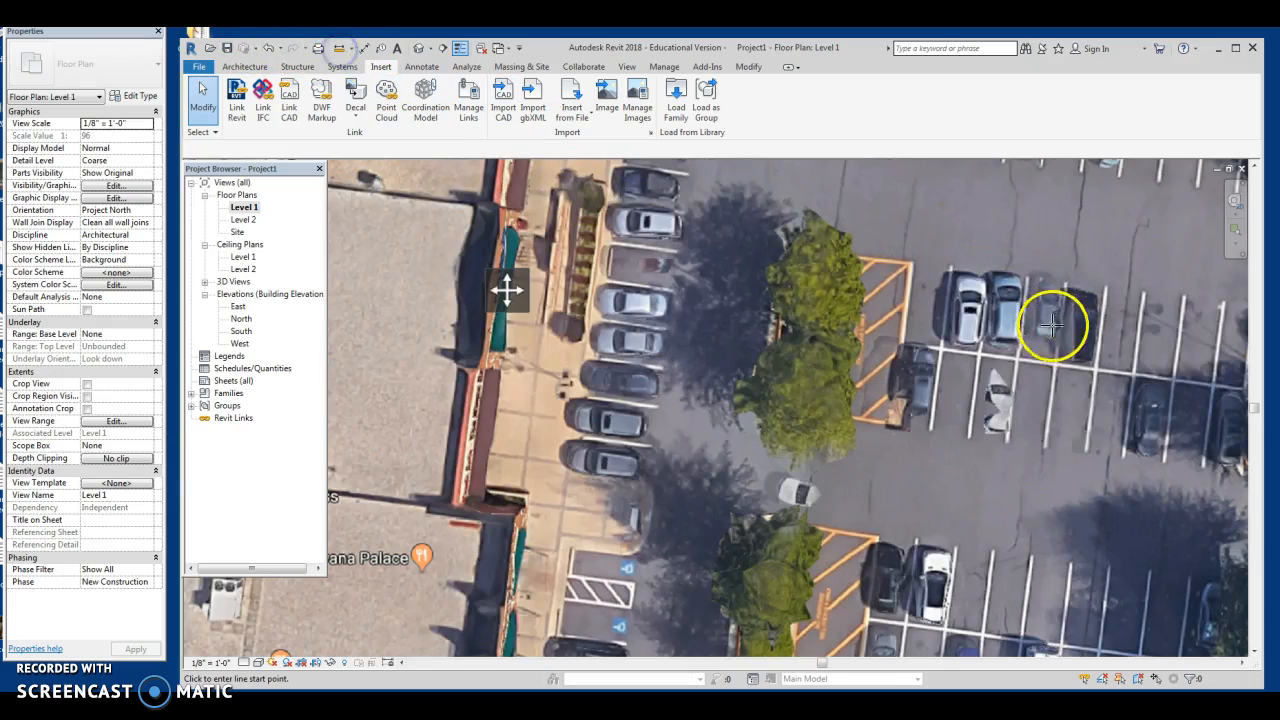
pyautogui.click(940, 348)
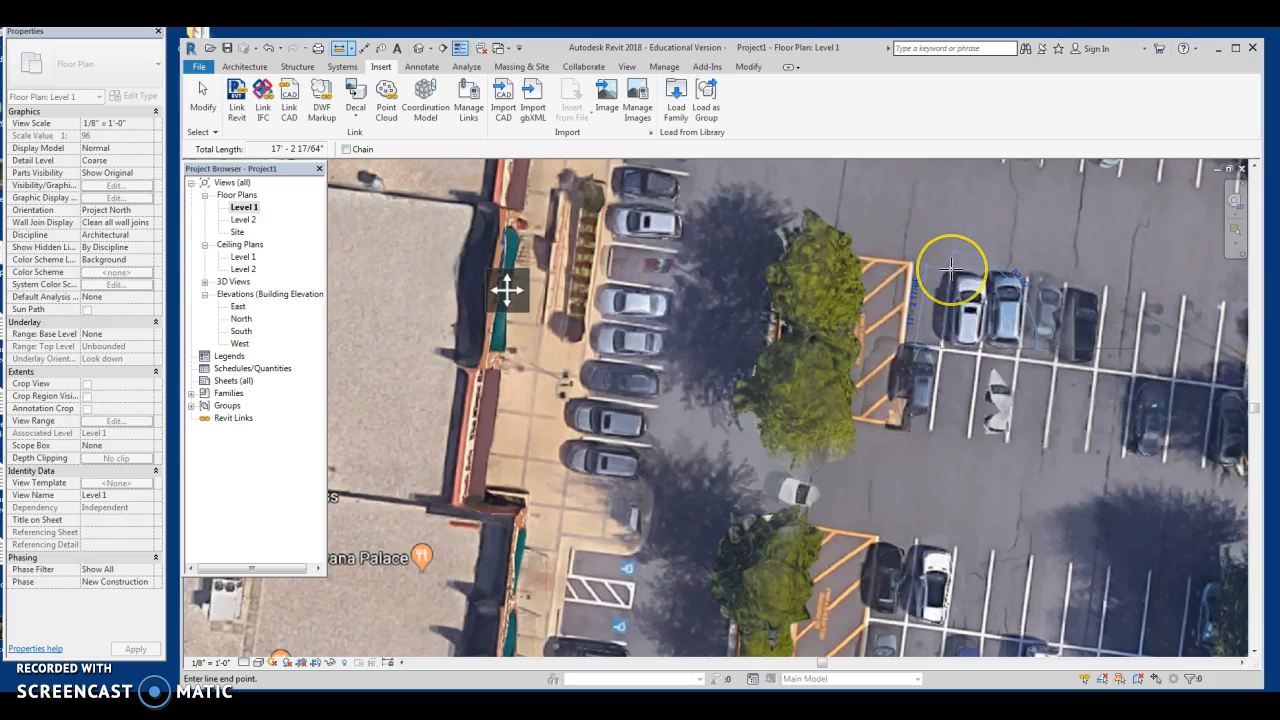
pyautogui.click(952, 268)
pyautogui.click(934, 286)
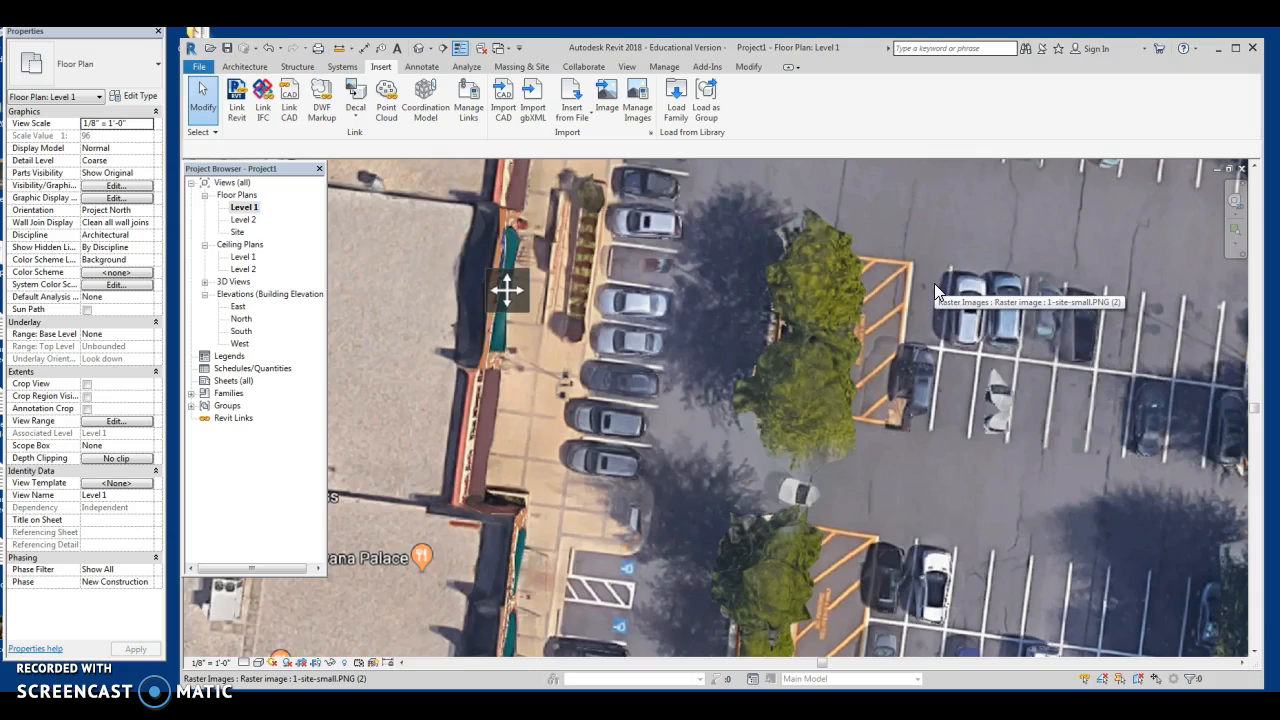
# Step: Draw a horizontal model line 8'6" long in the empty area beside the small site image
pyautogui.scroll(-8, 934, 286)
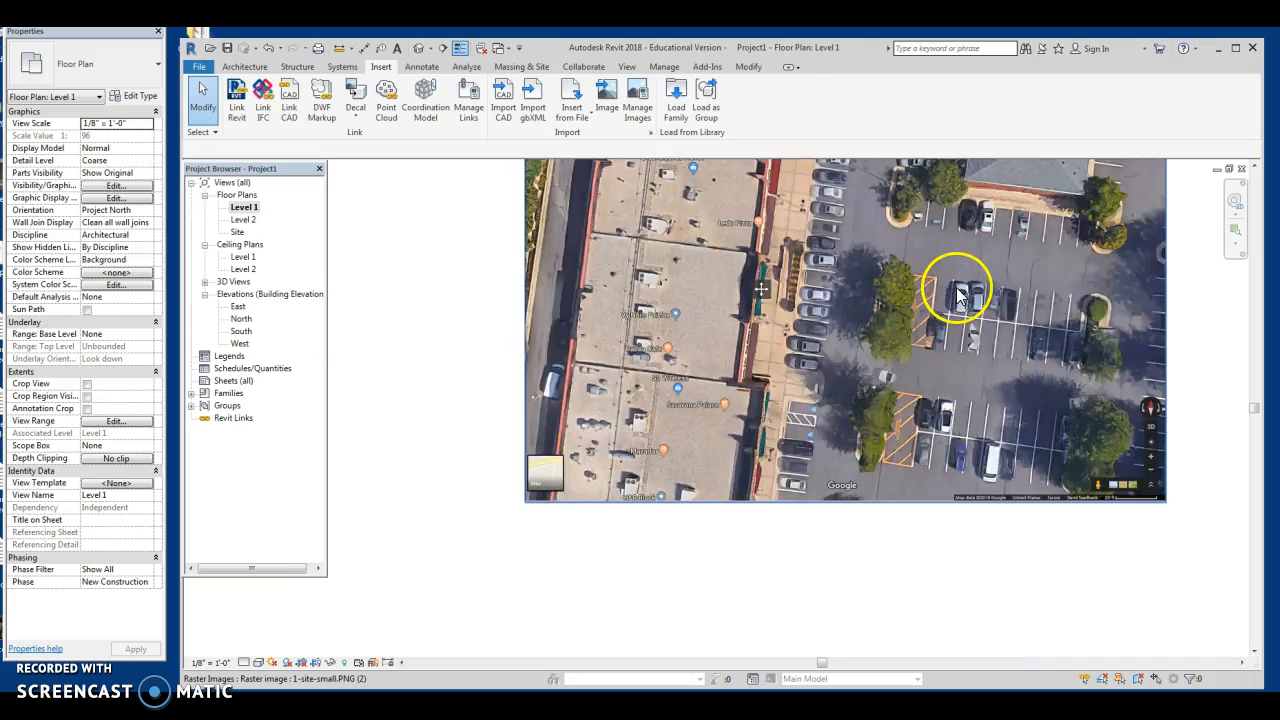
pyautogui.moveTo(737, 355); pyautogui.dragTo(502, 314, button='middle')
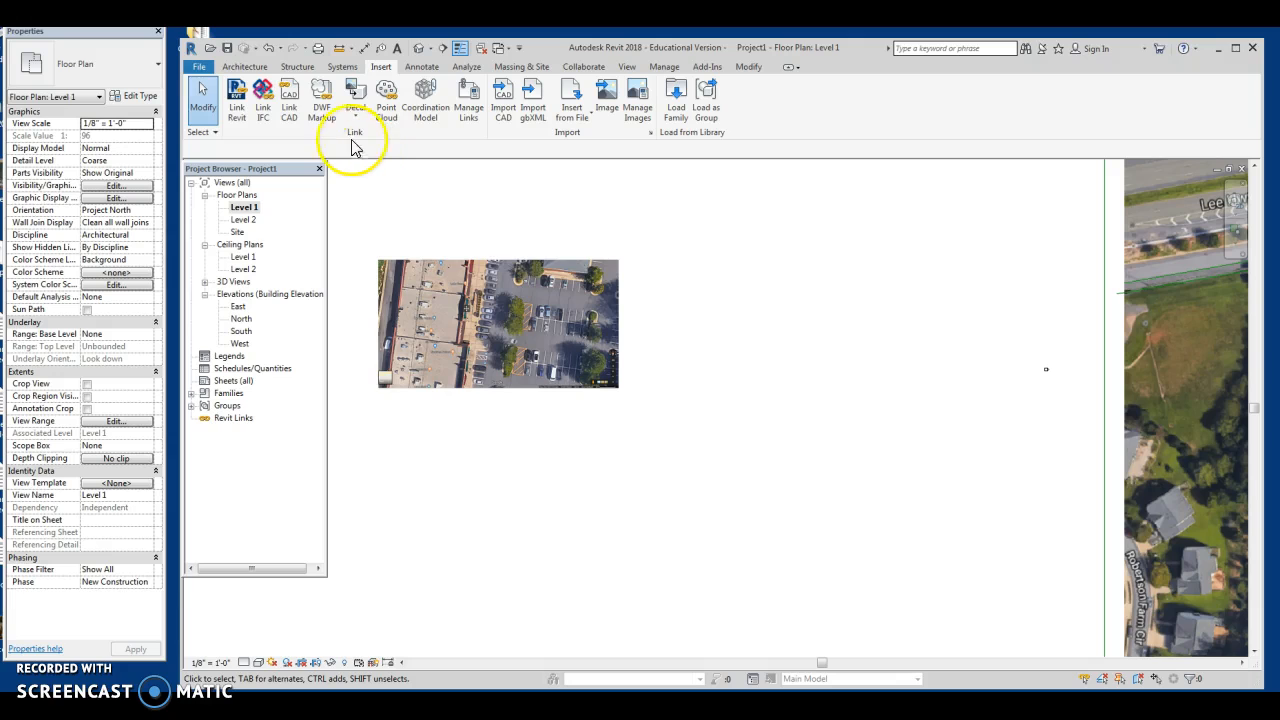
pyautogui.click(245, 66)
pyautogui.click(755, 105)
pyautogui.click(712, 414)
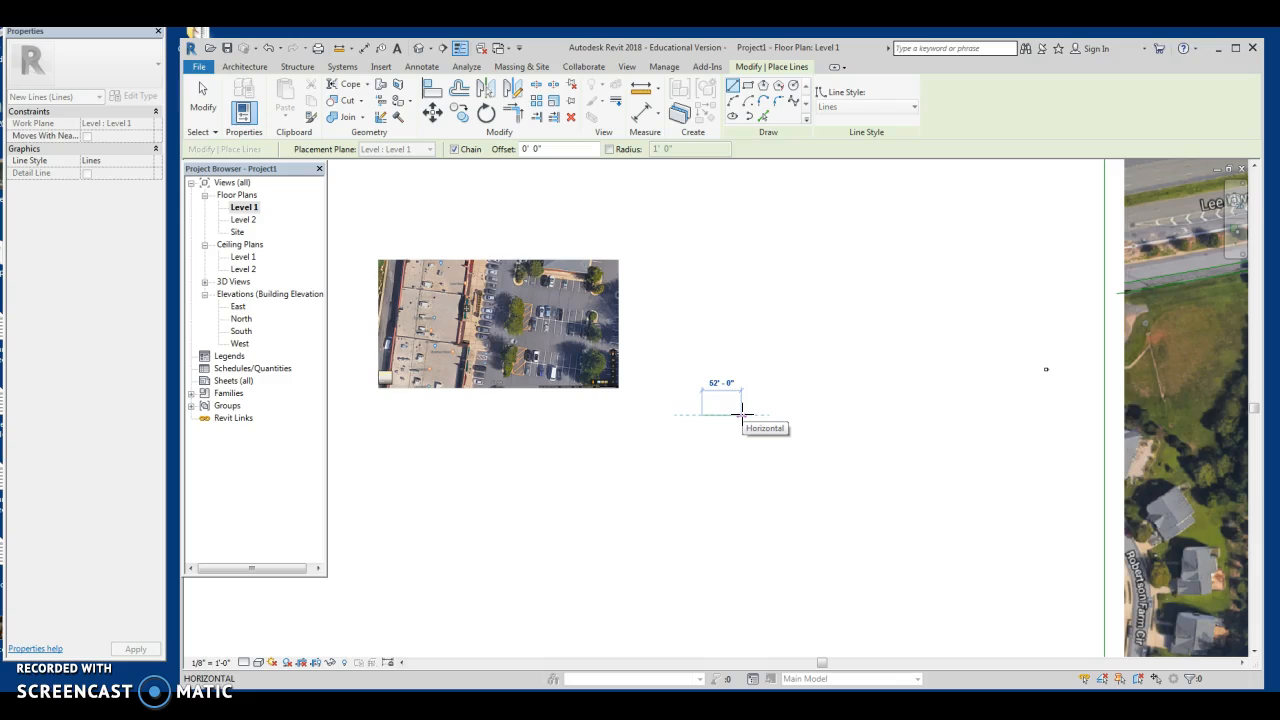
pyautogui.write("8'6")
pyautogui.press('Return')
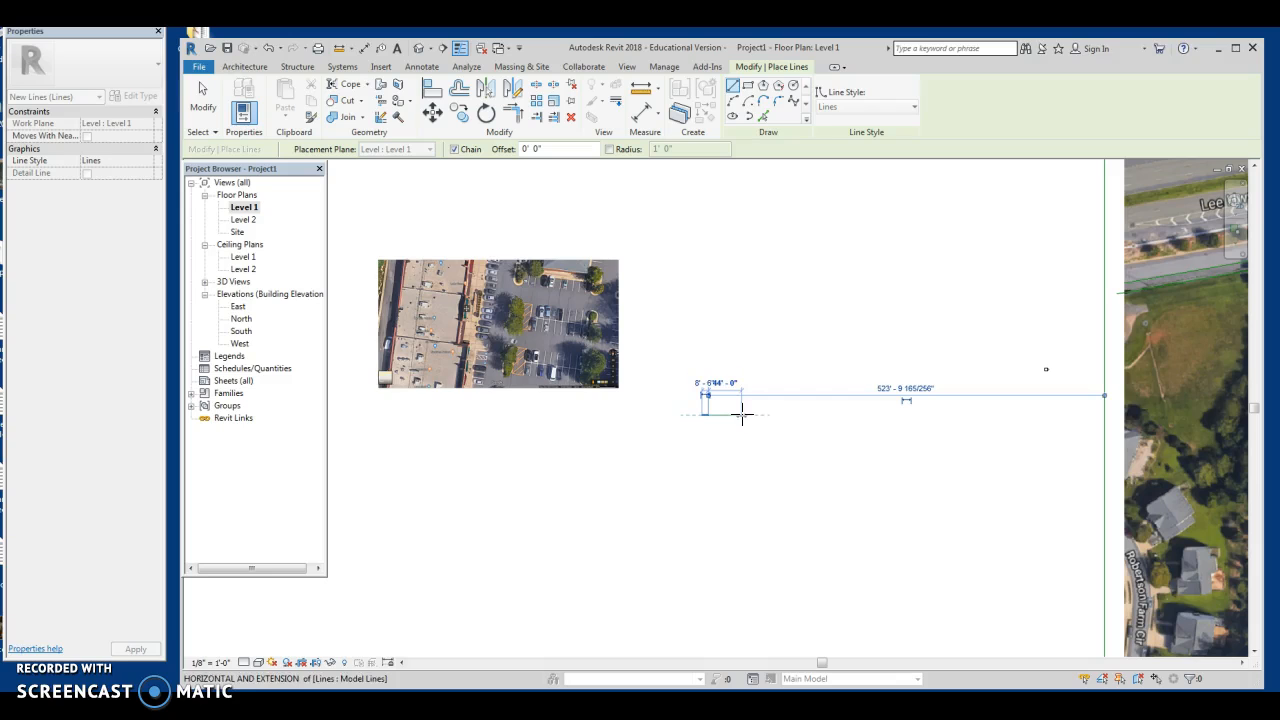
# Step: Draw an 18' vertical model line upward from the horizontal line's right end and finish the line chain
pyautogui.click(709, 365)
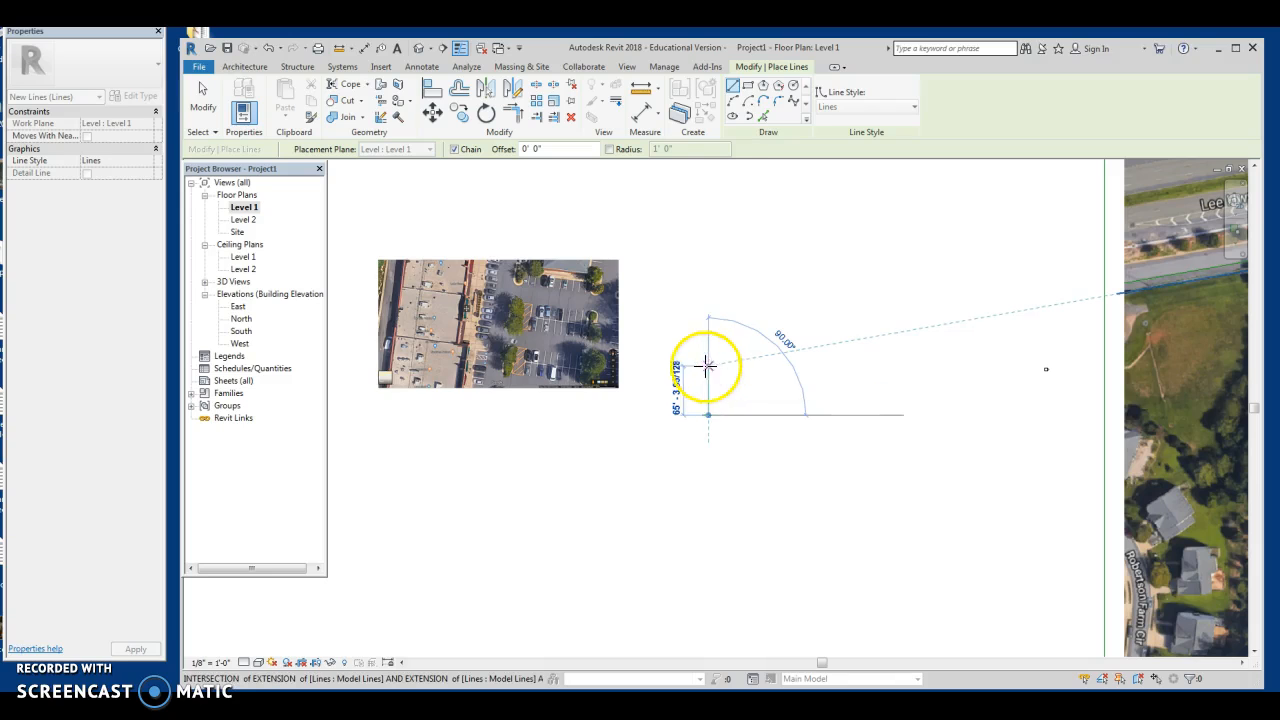
pyautogui.write('1')
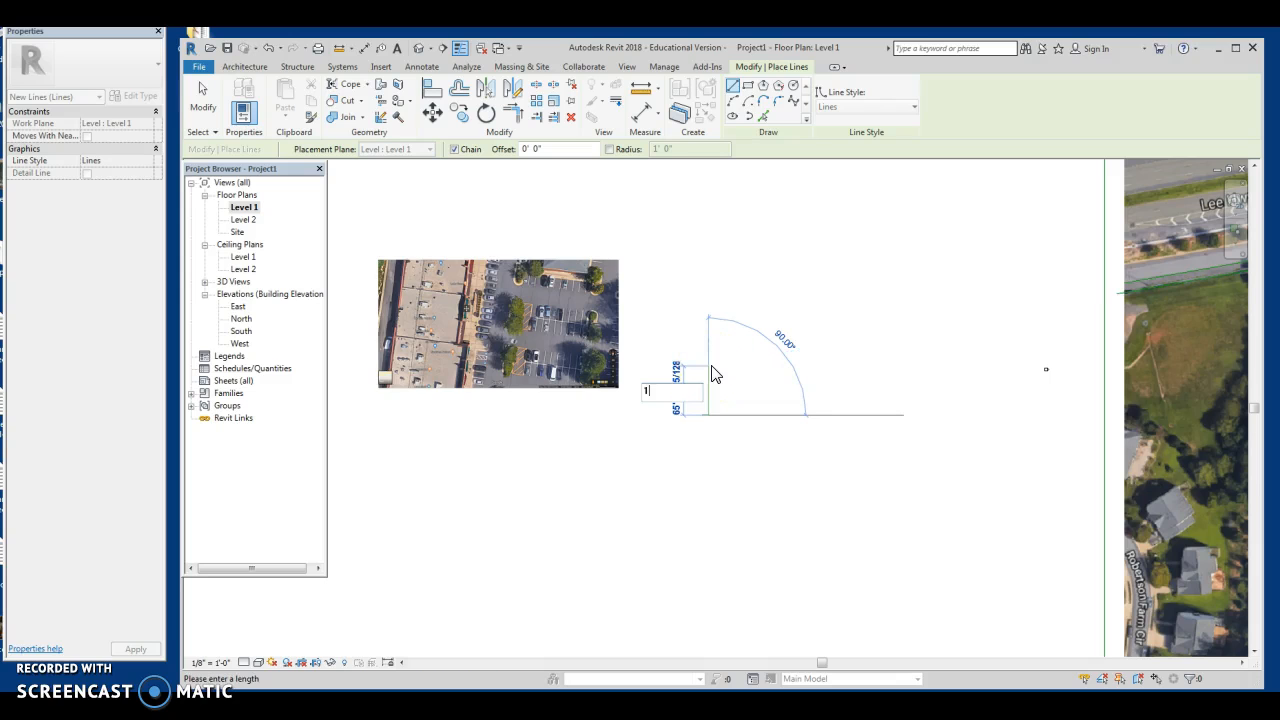
pyautogui.write('8')
pyautogui.press('Return')
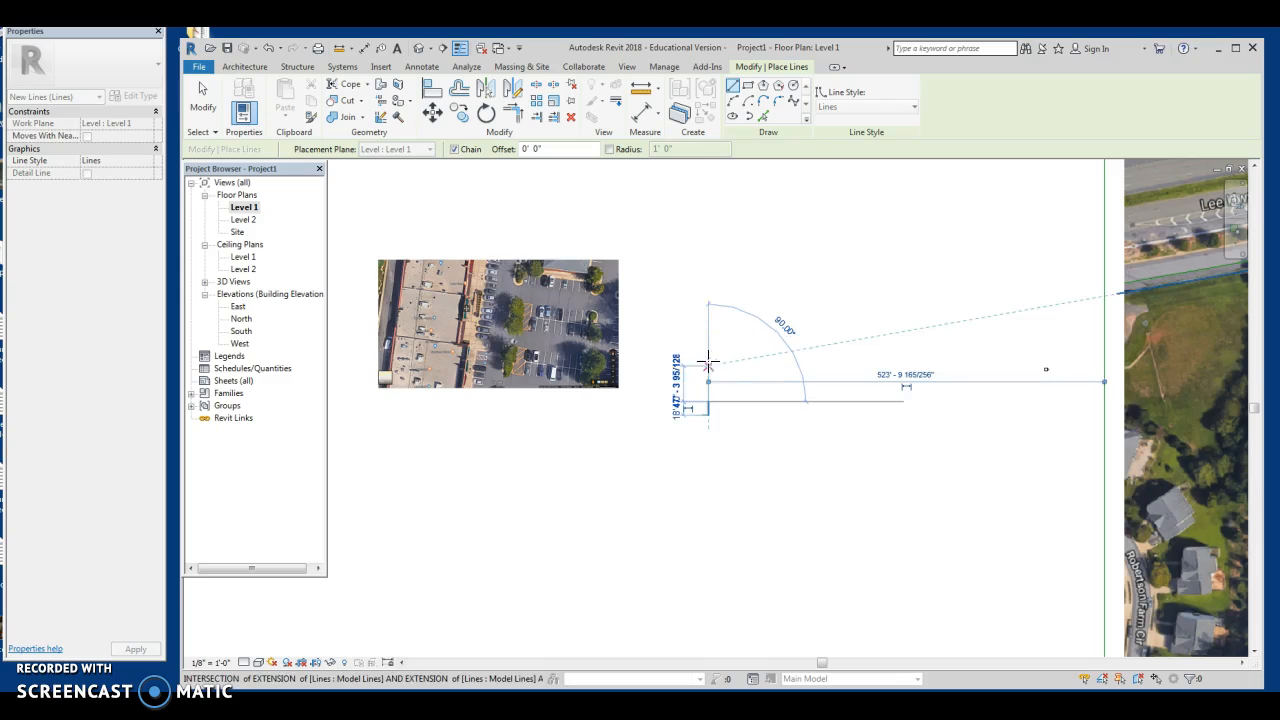
pyautogui.click(722, 436)
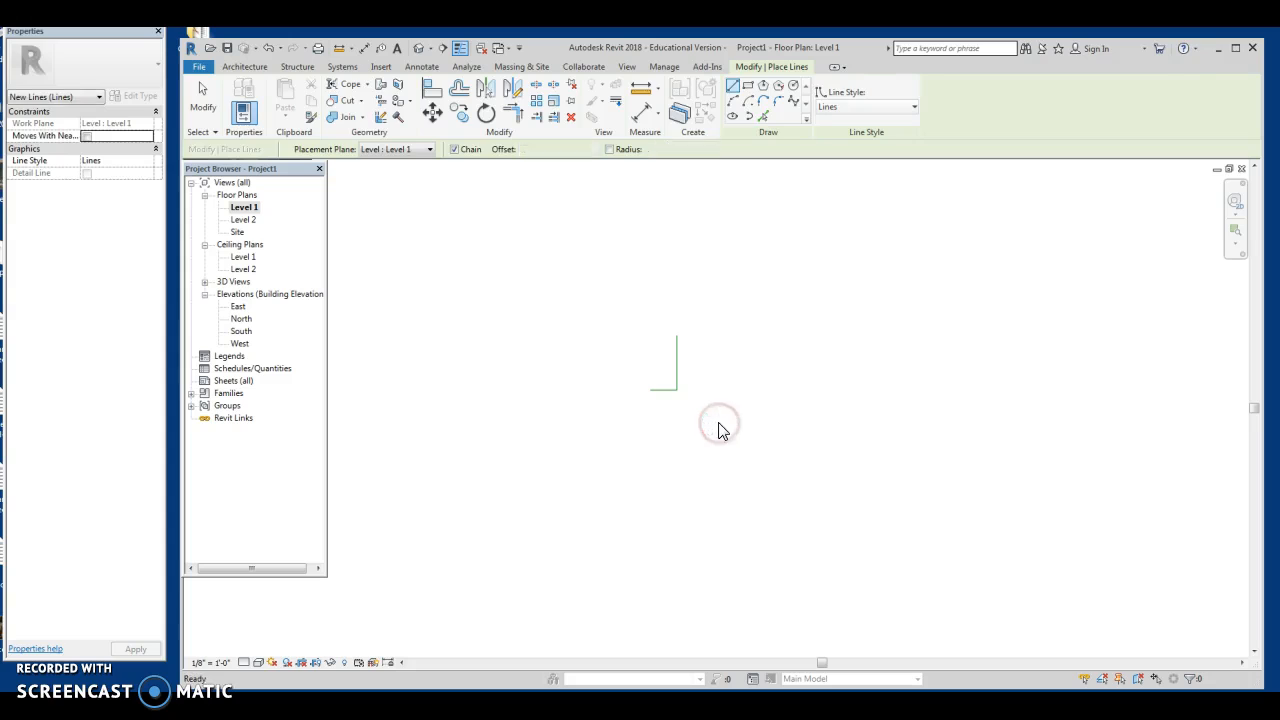
pyautogui.press('Escape')
# Step: Copy the horizontal and vertical stall lines one stall width to the right so the copy starts at the original corner
pyautogui.moveTo(706, 434); pyautogui.dragTo(622, 315)
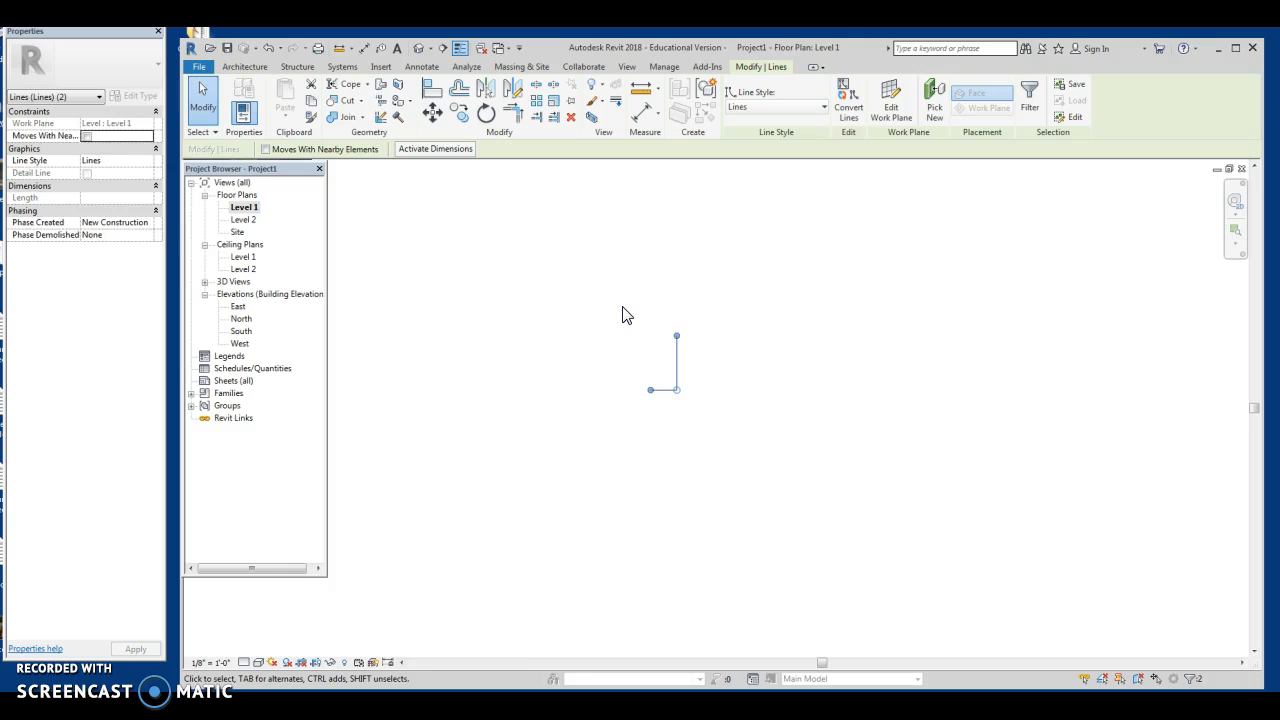
pyautogui.click(459, 112)
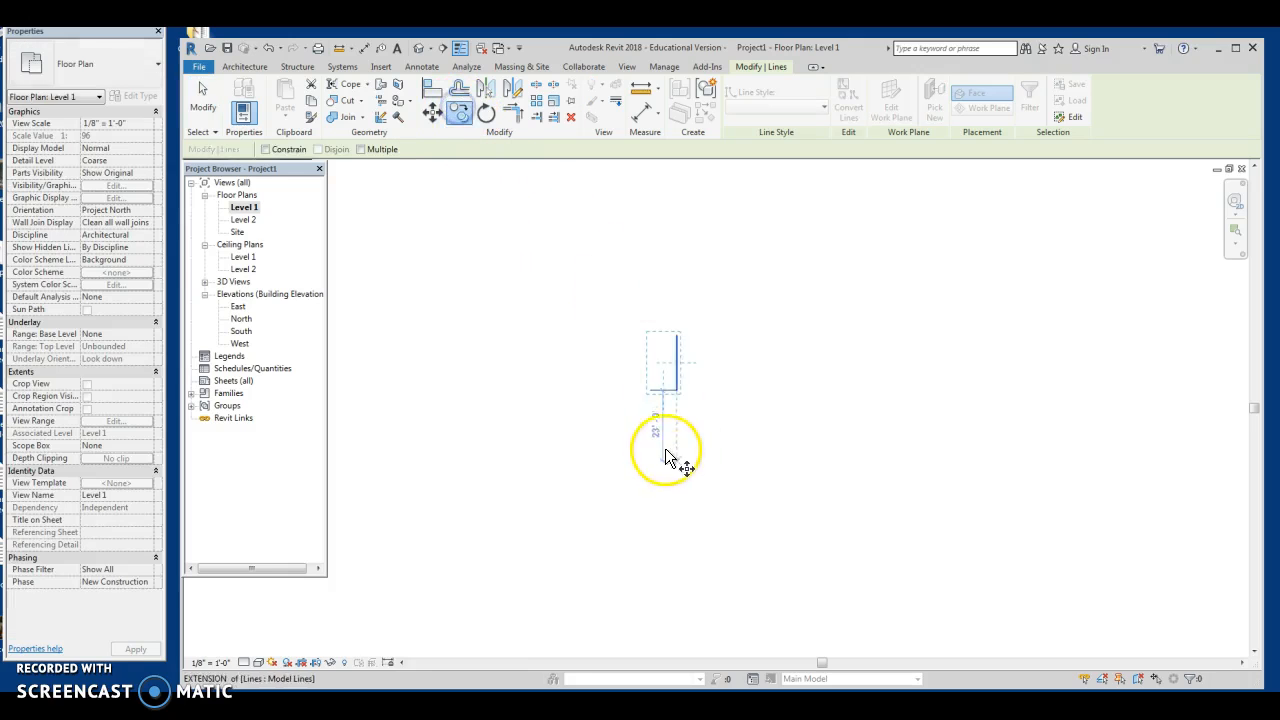
pyautogui.moveTo(611, 408); pyautogui.dragTo(534, 563, button='middle')
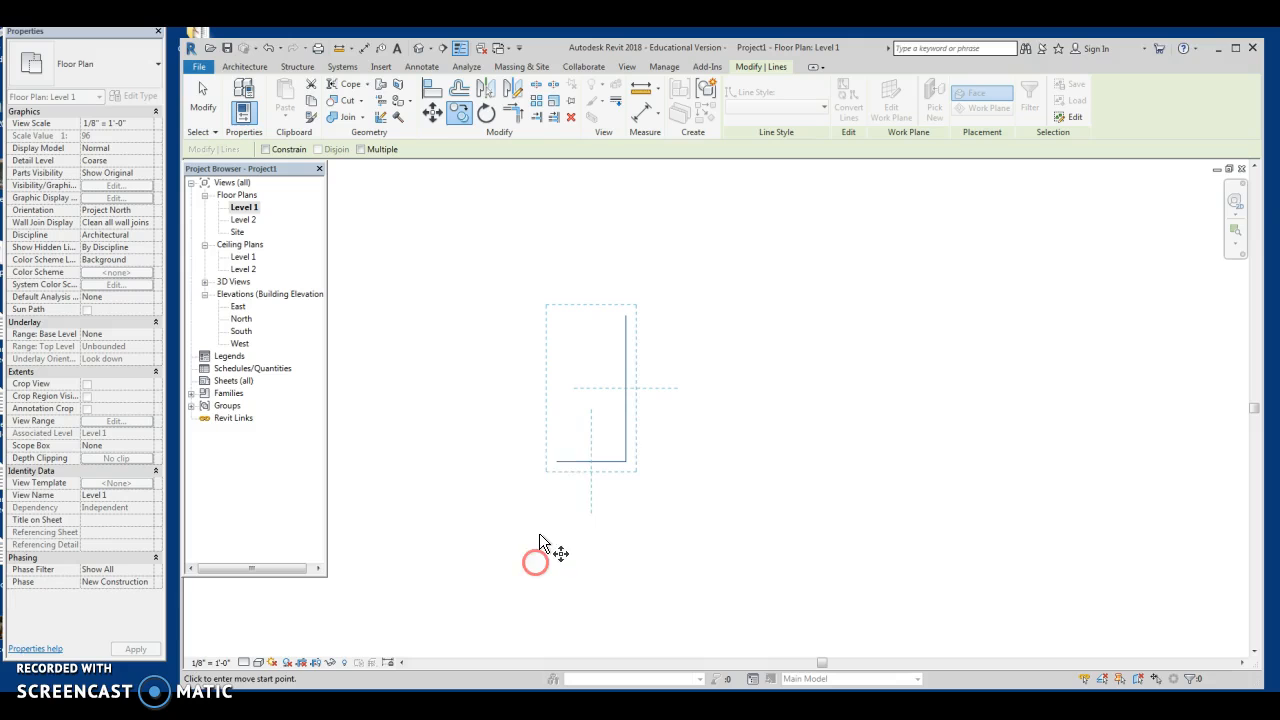
pyautogui.click(557, 462)
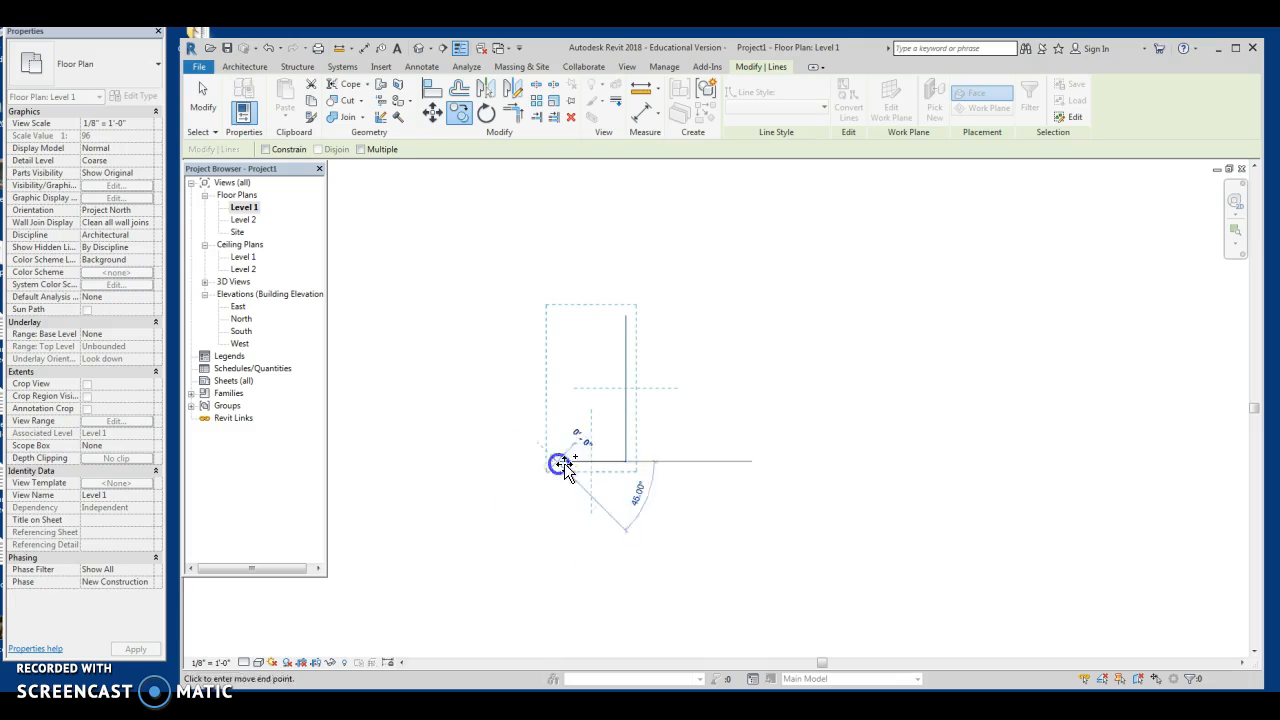
pyautogui.click(626, 461)
pyautogui.click(690, 462)
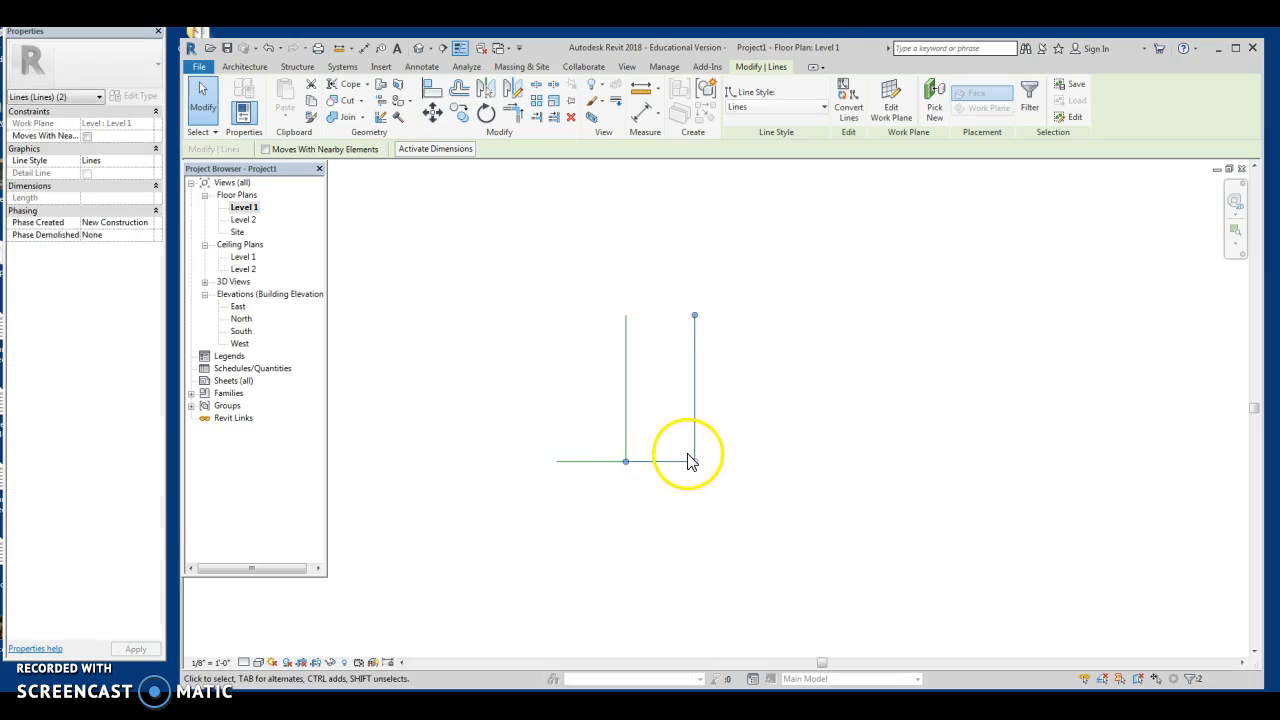
pyautogui.click(700, 485)
# Step: Copy the two-stall set of four lines four times end to end to the right, using the Multiple option
pyautogui.moveTo(725, 484); pyautogui.dragTo(534, 277)
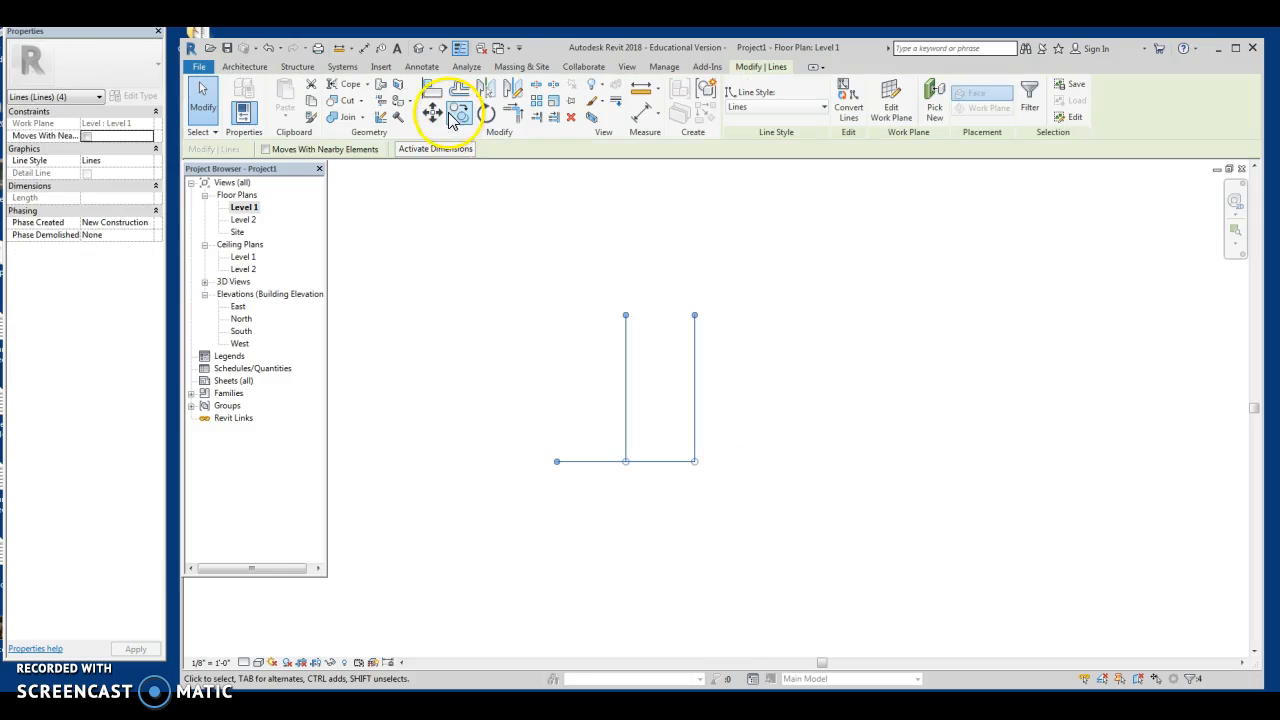
pyautogui.click(457, 112)
pyautogui.click(361, 149)
pyautogui.click(556, 461)
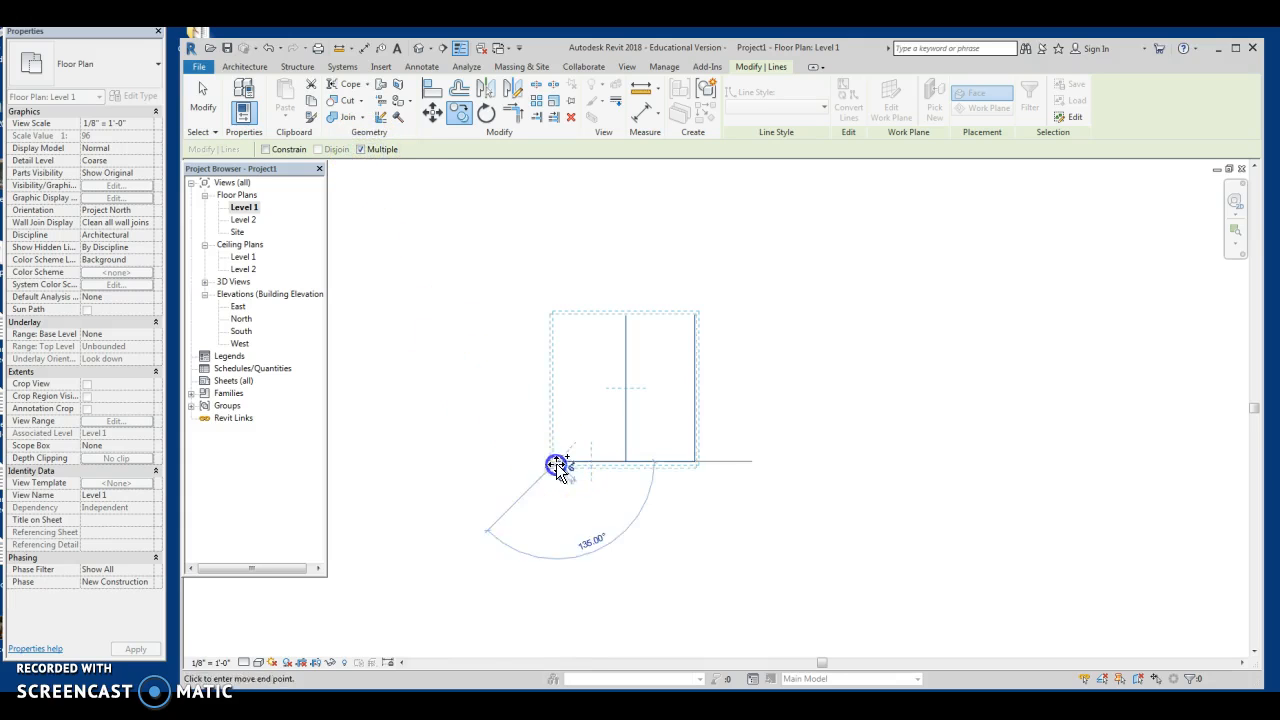
pyautogui.click(696, 461)
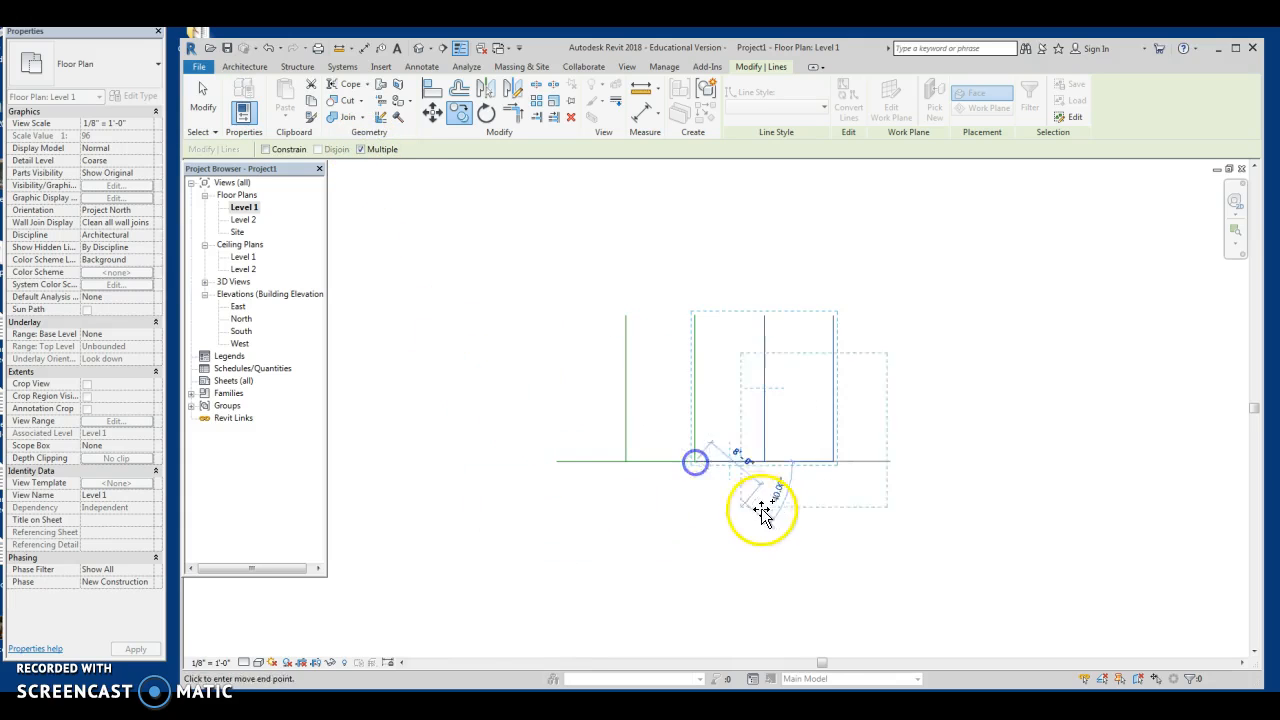
pyautogui.click(834, 461)
pyautogui.click(972, 461)
pyautogui.click(1111, 461)
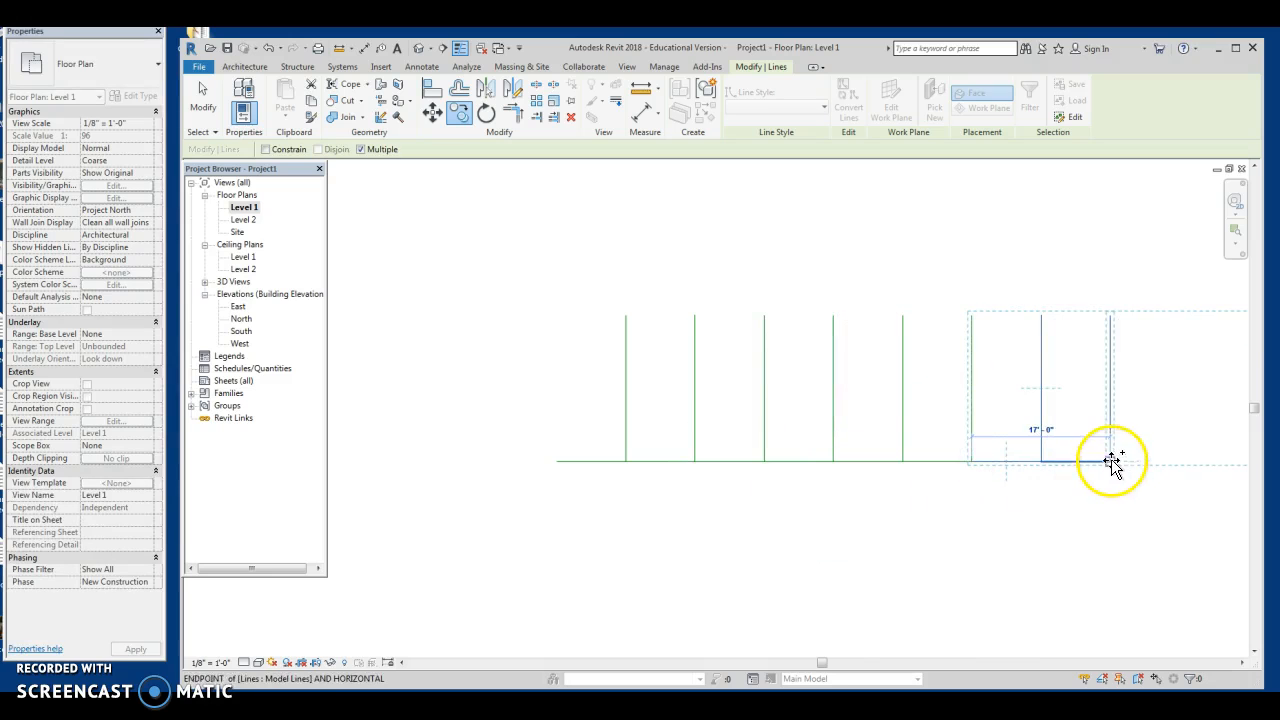
pyautogui.press('Escape')
# Step: Delete the leftover horizontal segment at the left end of the stall row
pyautogui.scroll(-1, 896, 547)
pyautogui.moveTo(897, 546); pyautogui.dragTo(768, 547, button='middle')
pyautogui.click(791, 546)
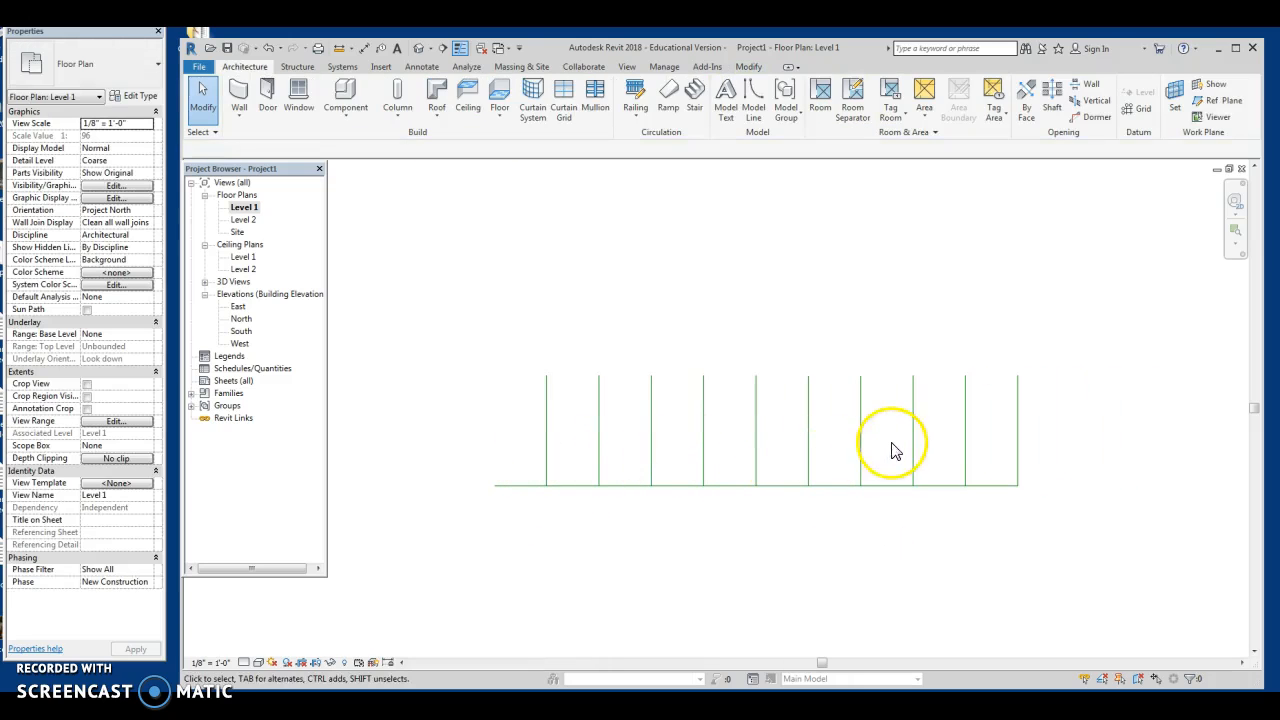
pyautogui.moveTo(510, 523); pyautogui.dragTo(475, 425)
pyautogui.press('Delete')
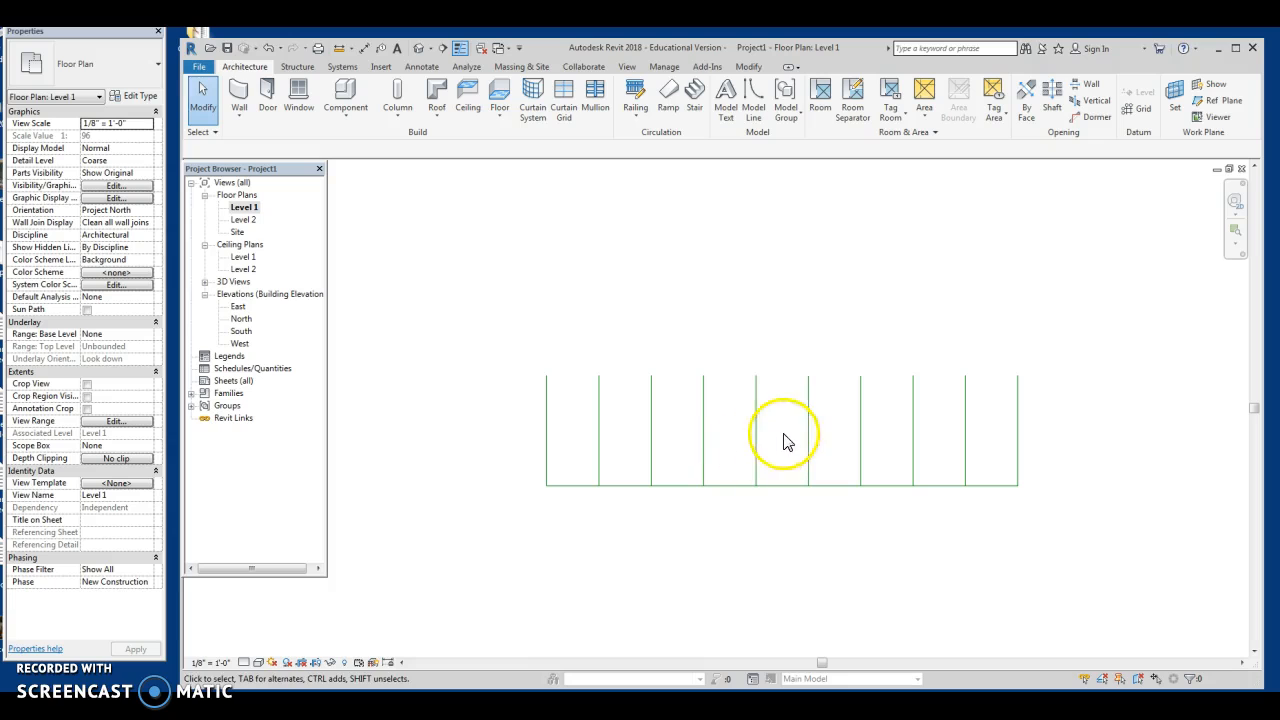
# Step: Draw a 24' vertical model line upward from the top of the leftmost stall line
pyautogui.scroll(-2, 605, 495)
pyautogui.moveTo(600, 494); pyautogui.dragTo(561, 532, button='middle')
pyautogui.scroll(1, 501, 471)
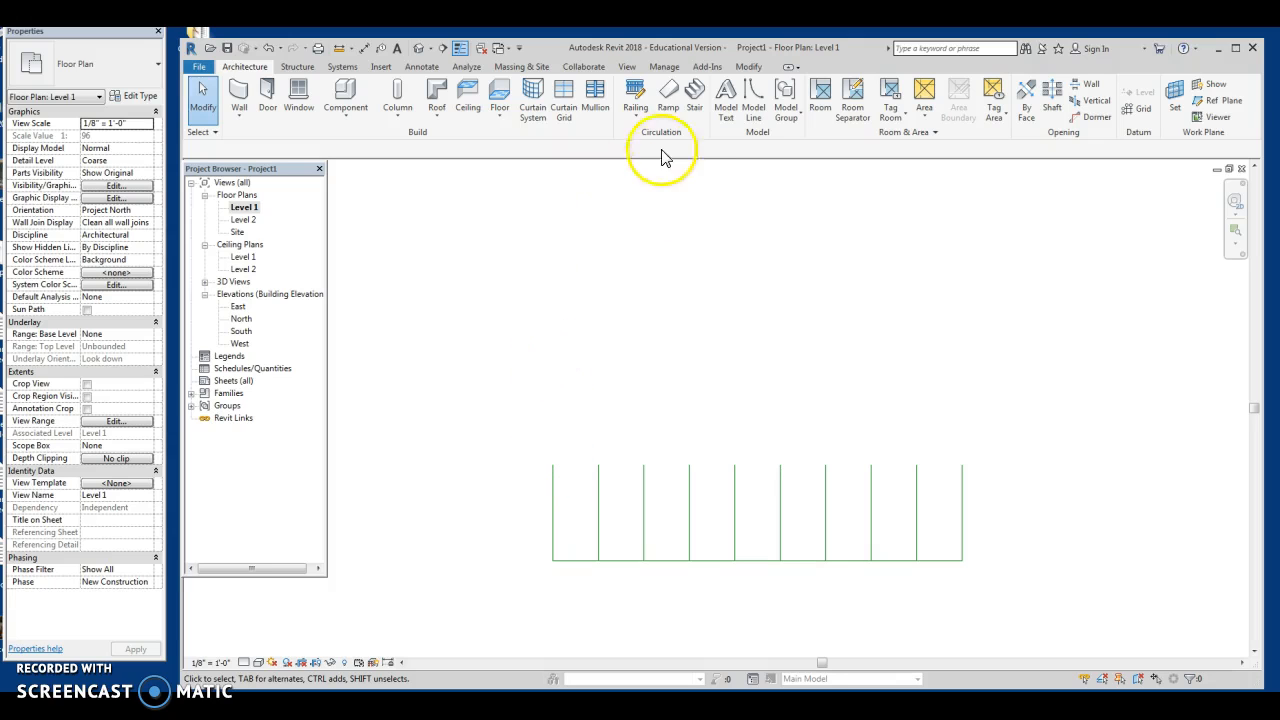
pyautogui.click(754, 100)
pyautogui.click(554, 463)
pyautogui.write('24')
pyautogui.press('Return')
pyautogui.press('Escape')
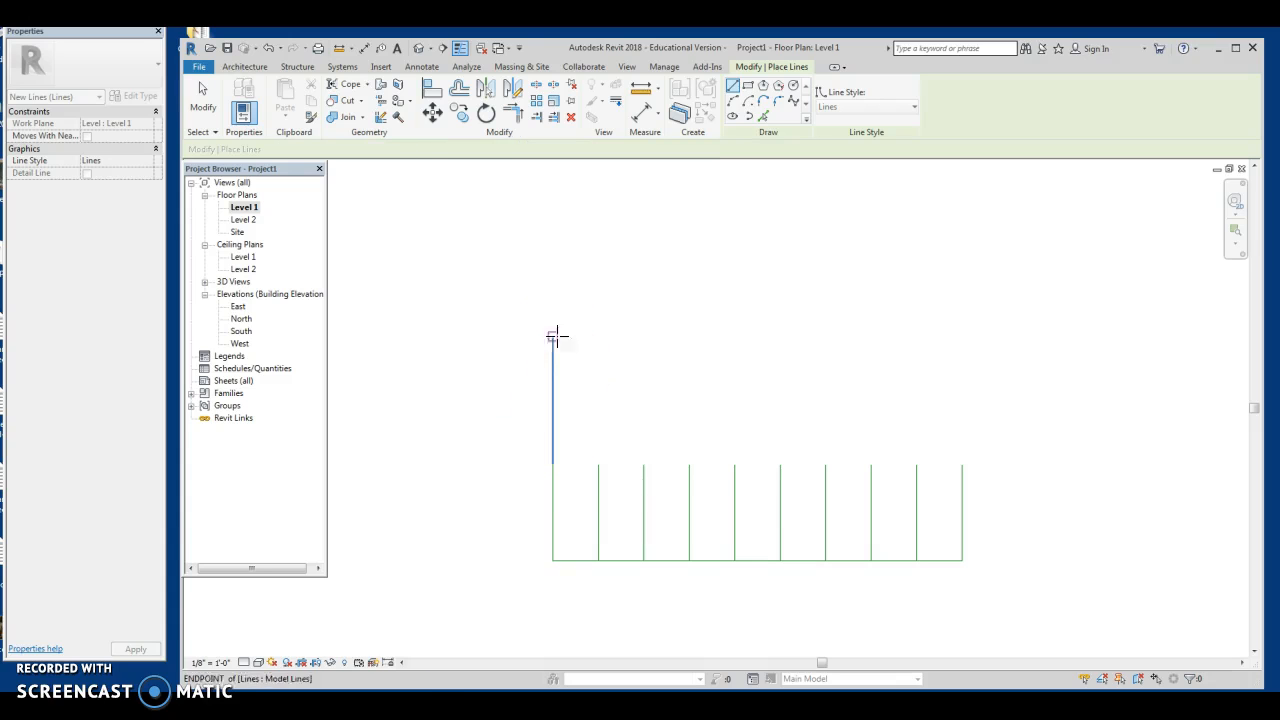
# Step: Measure the drive aisle width on the small site image, from the middle parking row to the row below the building
pyautogui.scroll(-5, 657, 337)
pyautogui.moveTo(643, 392); pyautogui.dragTo(626, 420, button='middle')
pyautogui.scroll(-2, 640, 402)
pyautogui.moveTo(646, 396); pyautogui.dragTo(700, 563, button='middle')
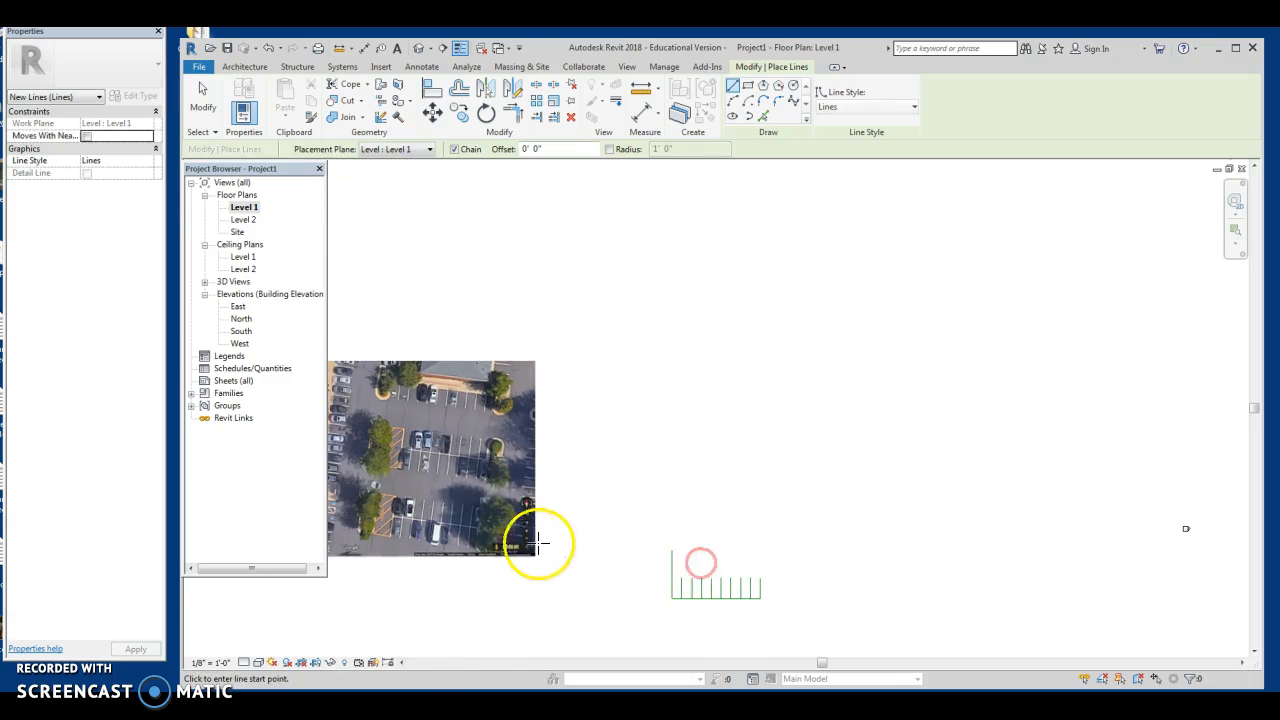
pyautogui.press('Escape')
pyautogui.scroll(2, 402, 418)
pyautogui.moveTo(430, 422); pyautogui.dragTo(586, 534, button='middle')
pyautogui.scroll(2, 590, 538)
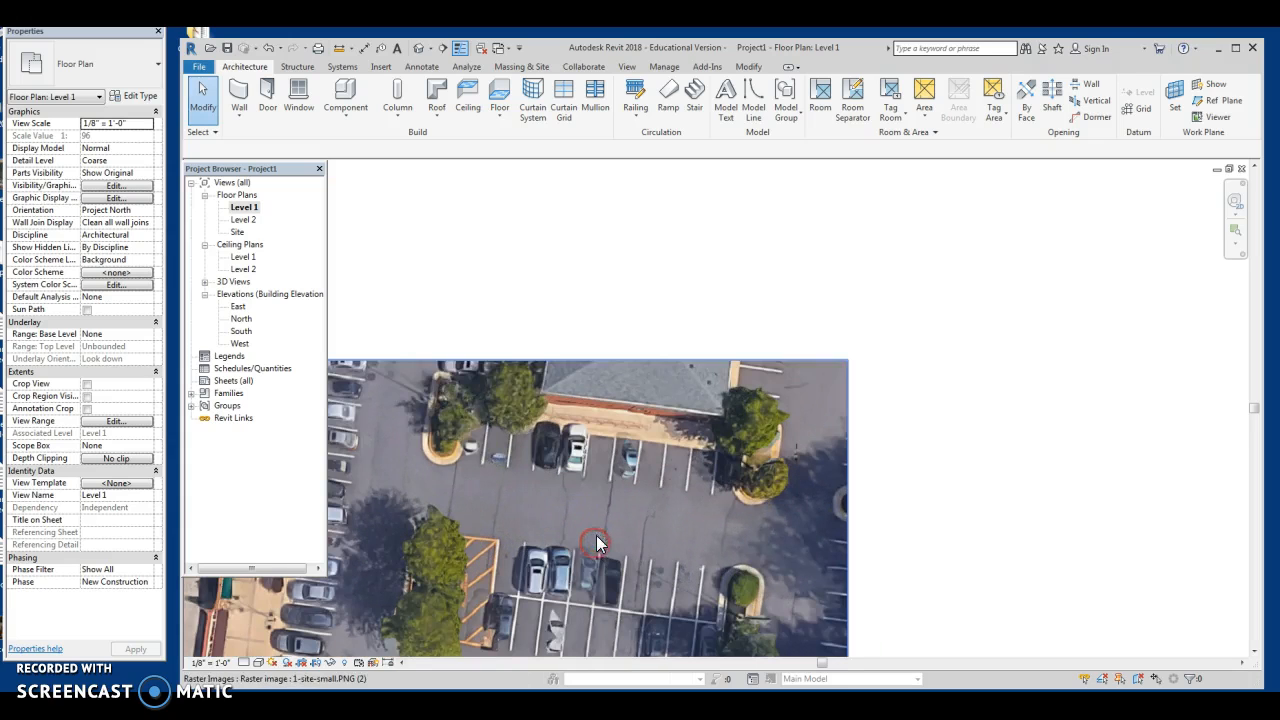
pyautogui.click(341, 49)
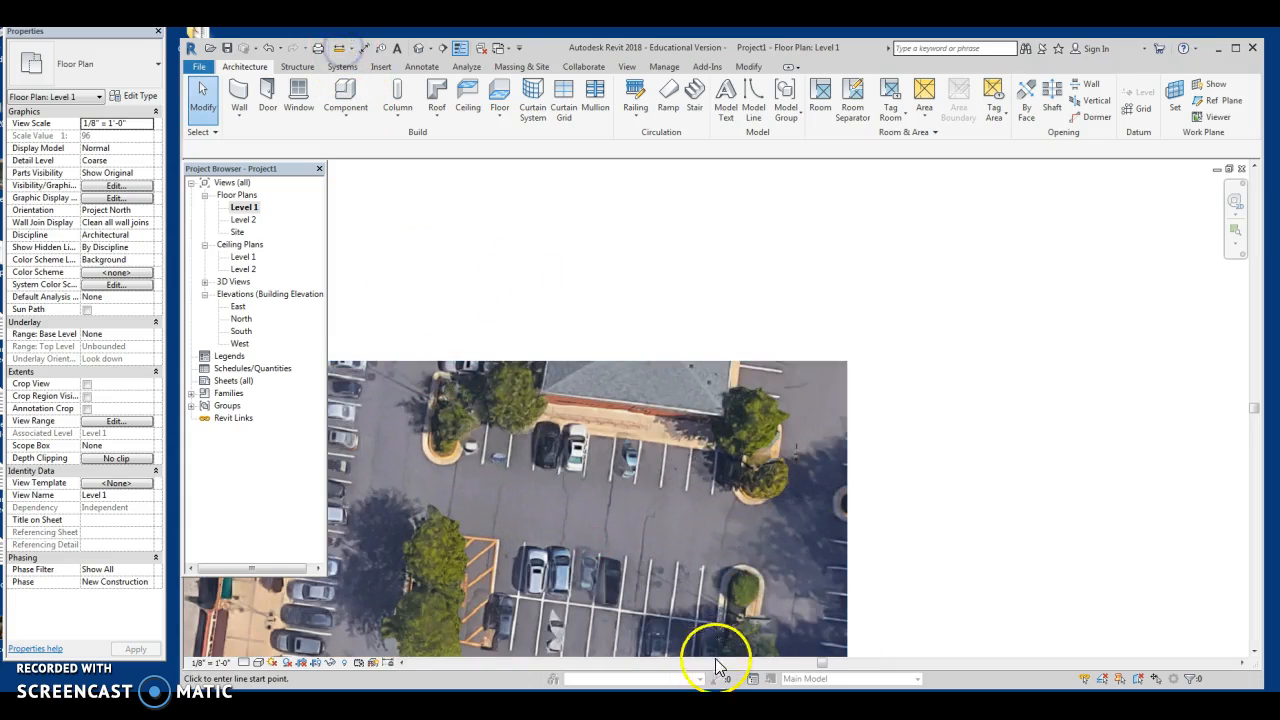
pyautogui.click(627, 555)
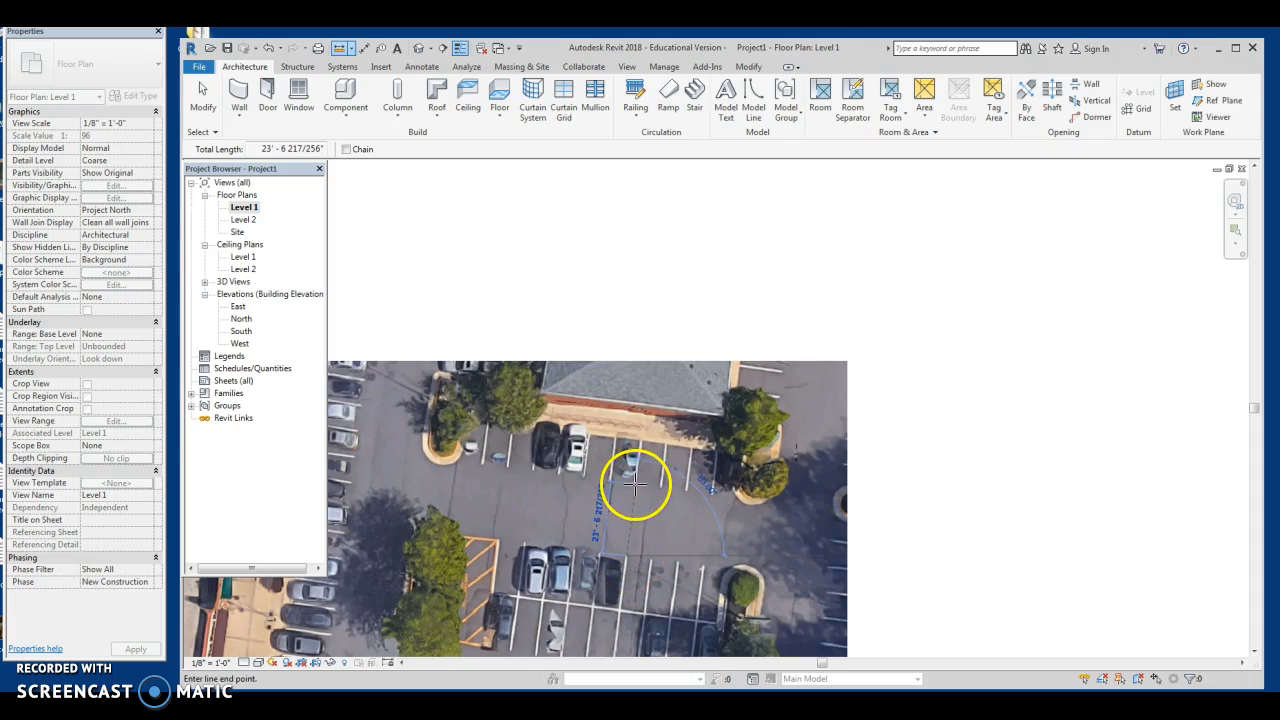
pyautogui.press('Escape')
pyautogui.press('Escape')
# Step: Draw a horizontal model line from the midpoint of the 24' line past the row's right end, and delete the 24' line
pyautogui.scroll(-10, 650, 501)
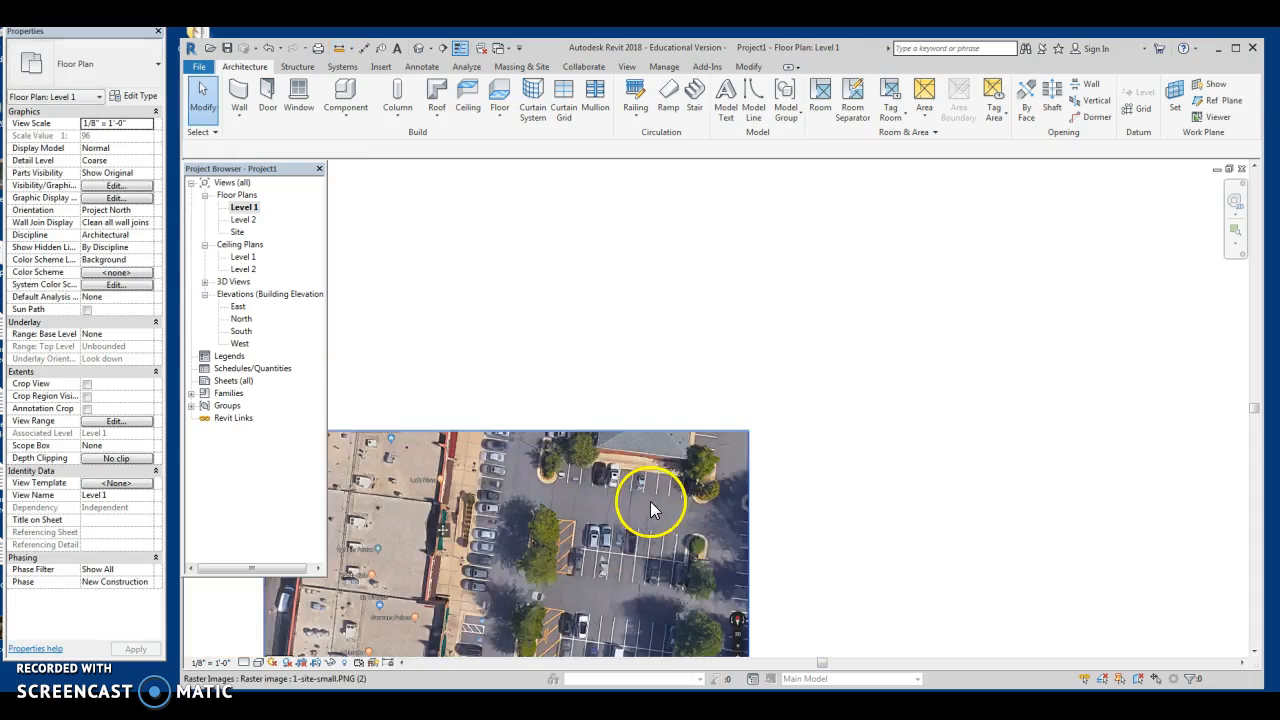
pyautogui.moveTo(744, 520)
pyautogui.mouseDown(button='middle')
pyautogui.moveTo(618, 516)
pyautogui.moveTo(573, 444)
pyautogui.mouseUp(button='middle')
pyautogui.scroll(3, 610, 557)
pyautogui.click(753, 95)
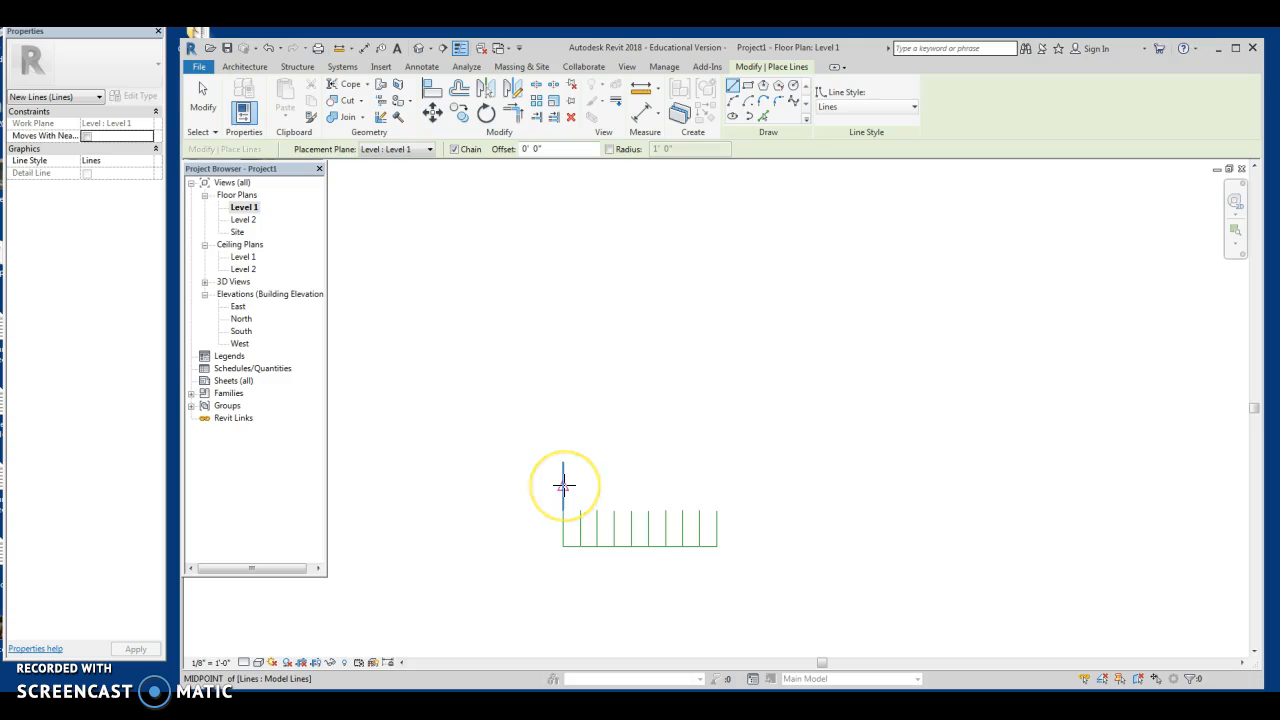
pyautogui.click(563, 486)
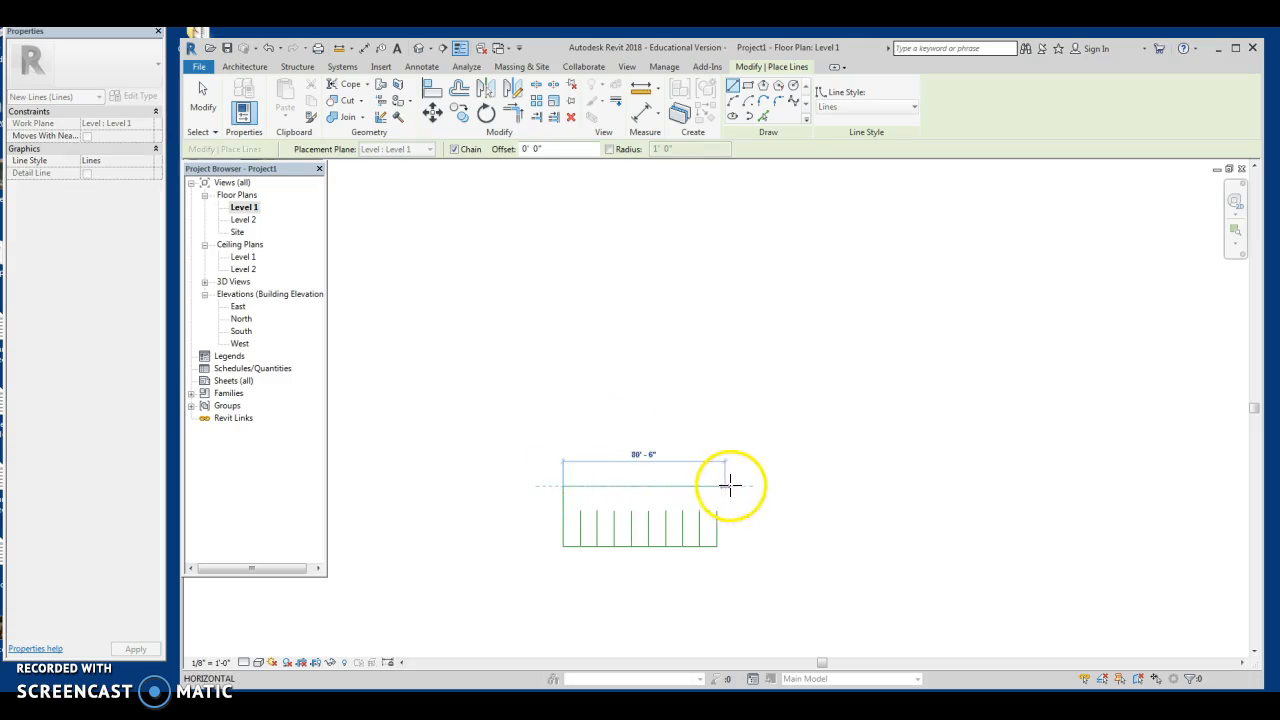
pyautogui.click(771, 486)
pyautogui.press('Escape')
pyautogui.press('Escape')
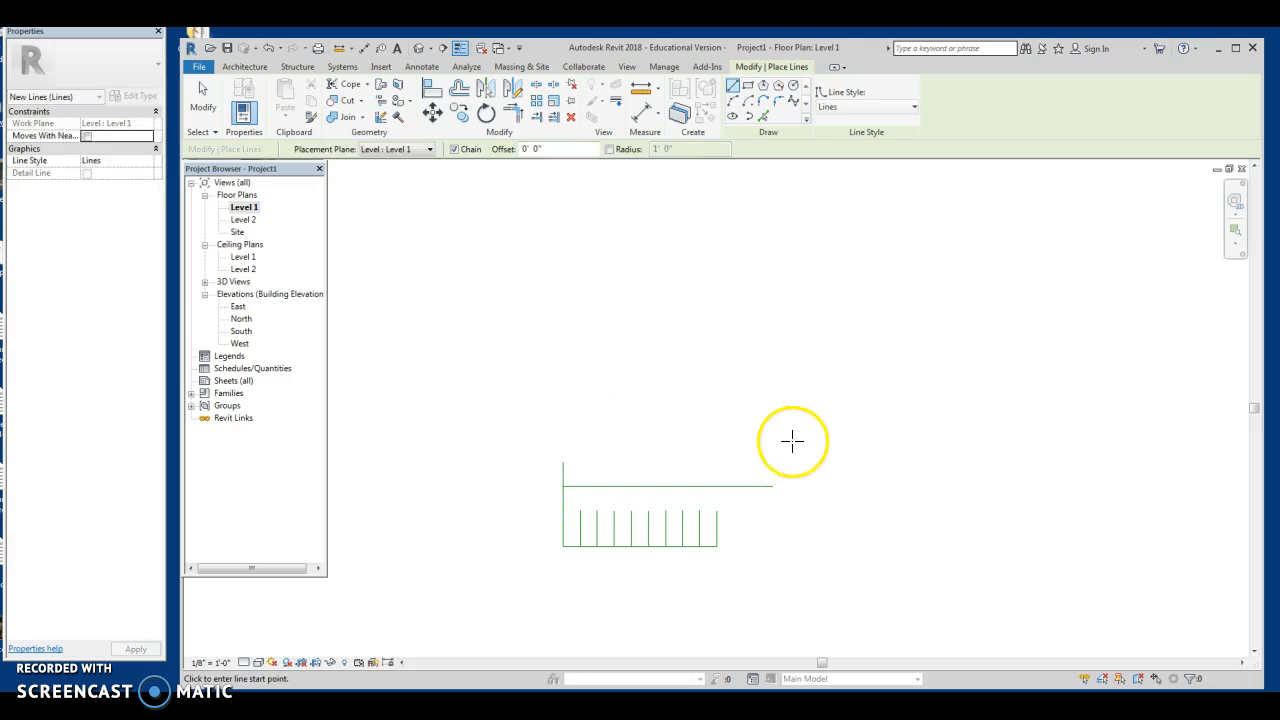
pyautogui.click(563, 468)
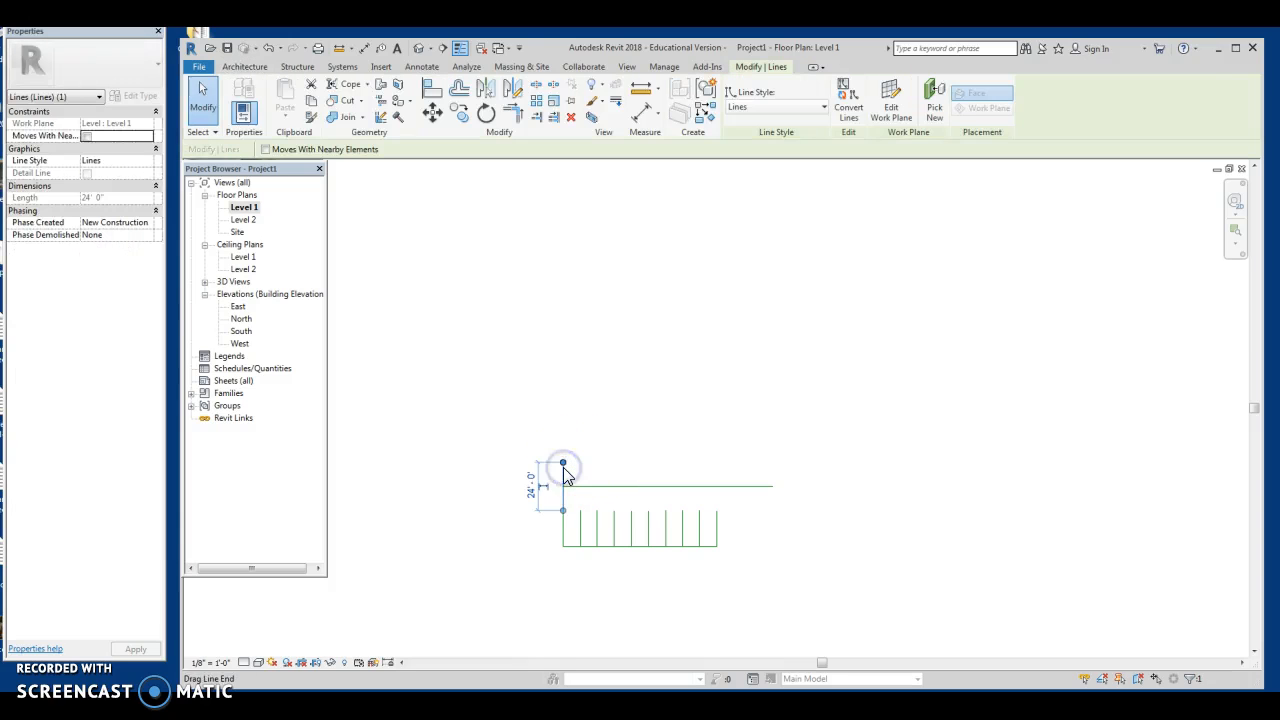
pyautogui.press('Escape')
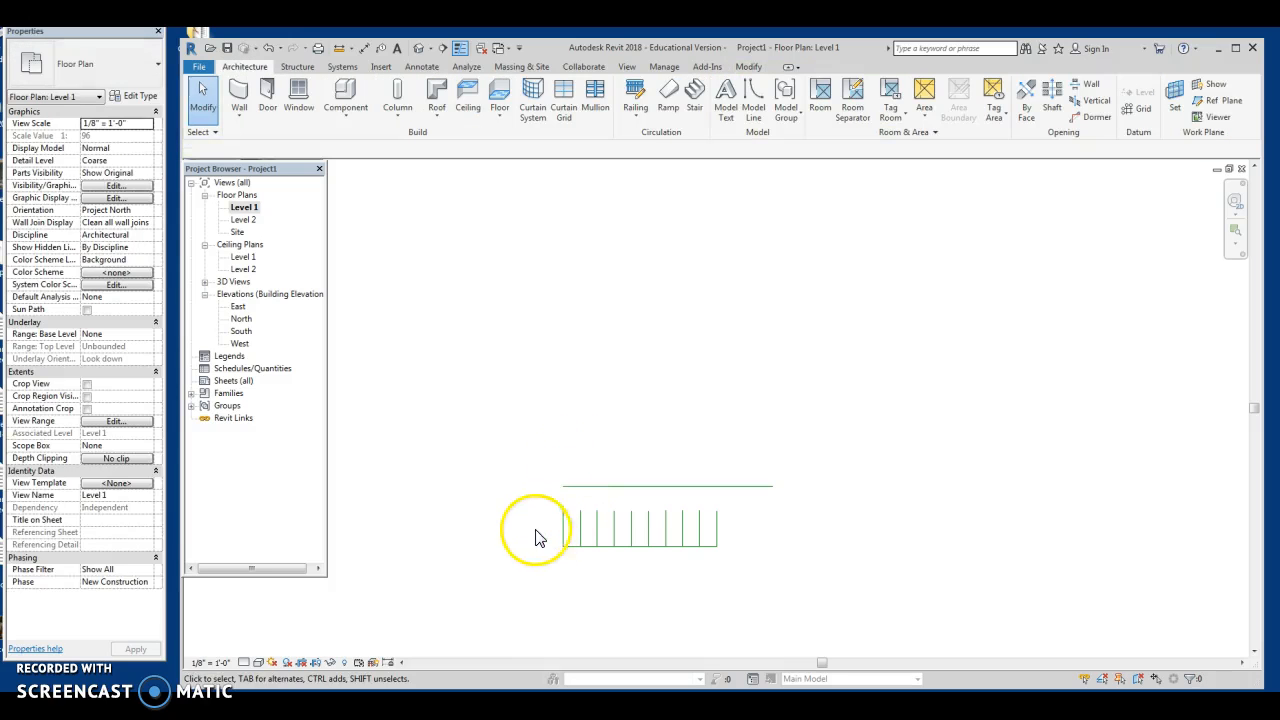
# Step: Mirror the whole stall row across the horizontal aisle centre line as a copy
pyautogui.moveTo(534, 504); pyautogui.dragTo(750, 580)
pyautogui.click(488, 92)
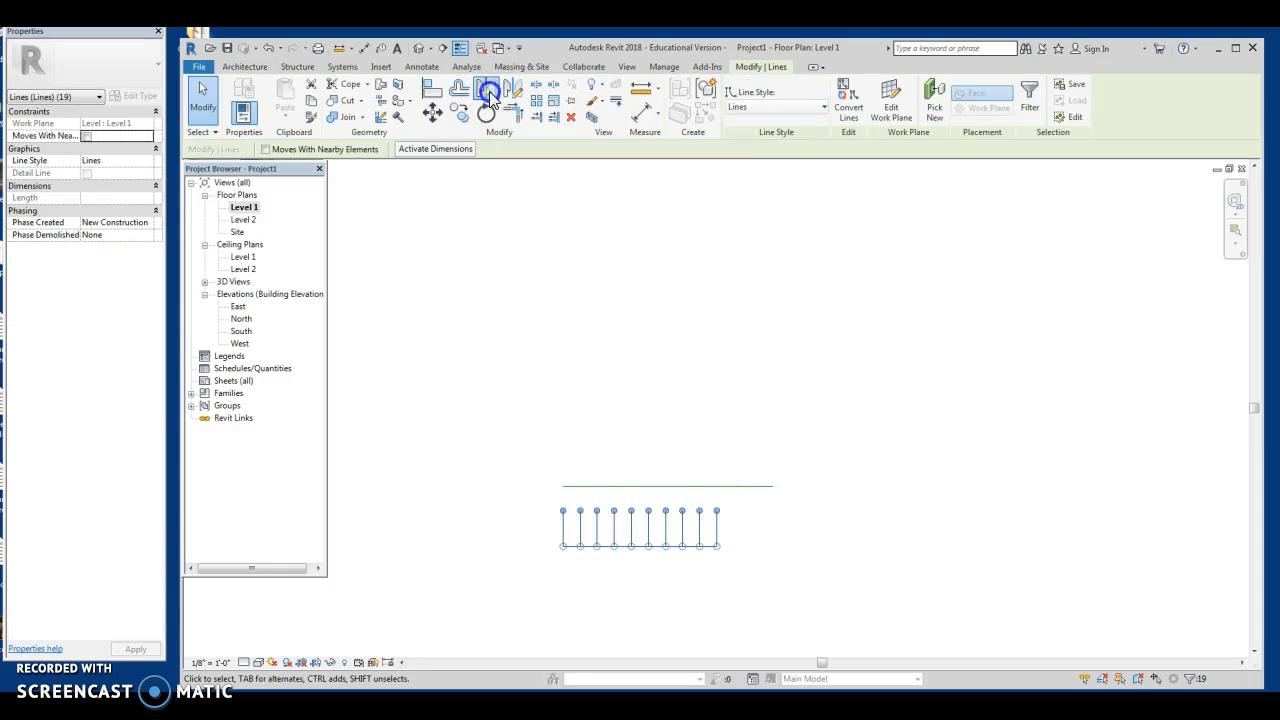
pyautogui.click(575, 486)
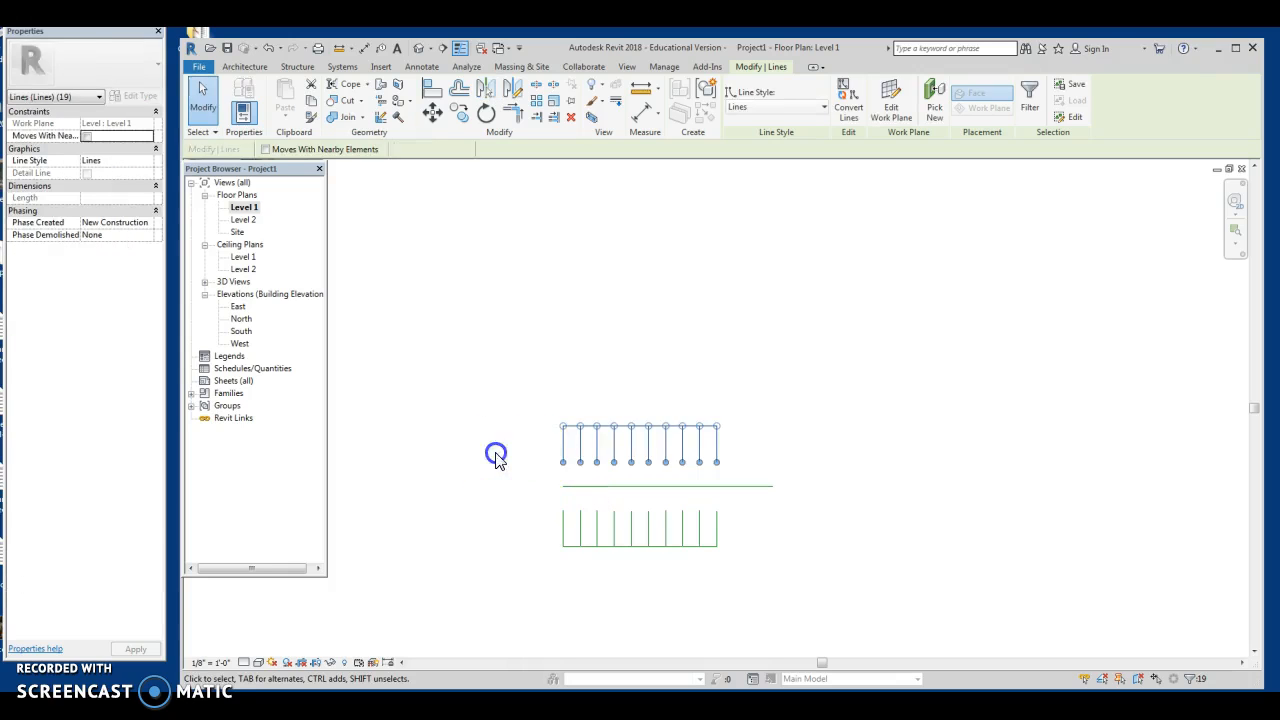
pyautogui.click(496, 455)
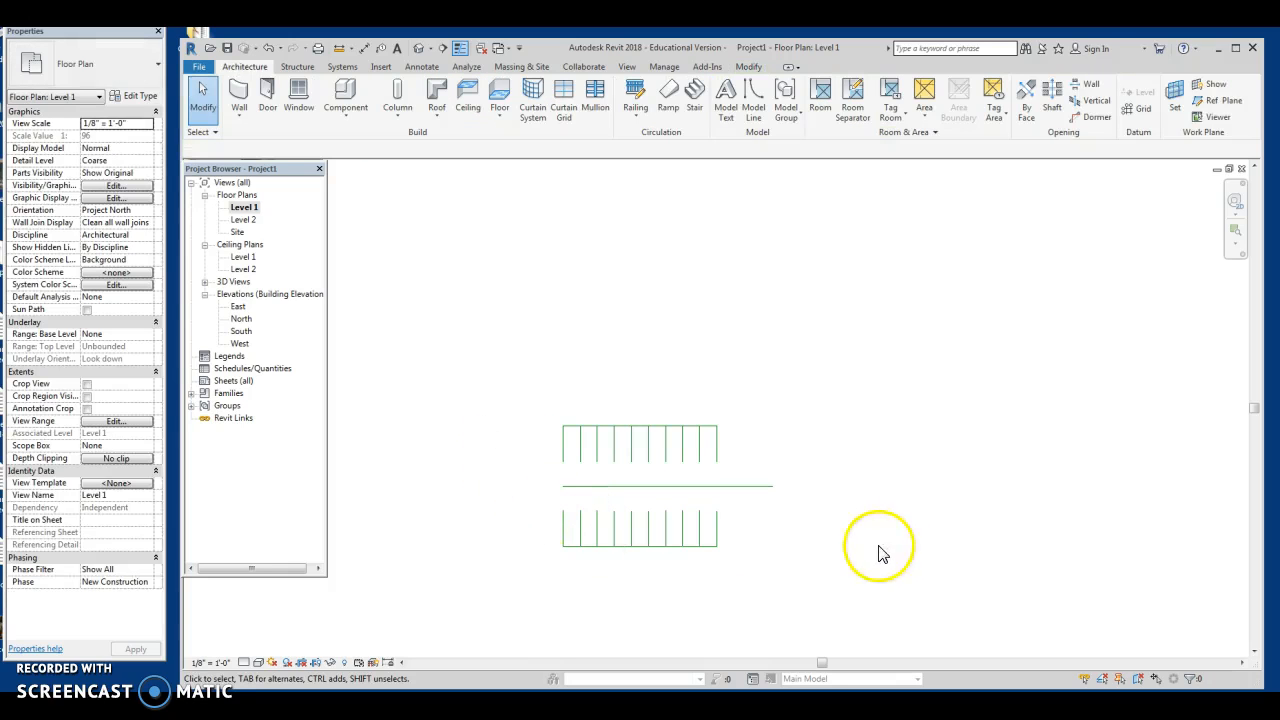
# Step: Mirror the lower row's ten vertical stall lines about its horizontal base line to form a double row
pyautogui.moveTo(754, 531); pyautogui.dragTo(730, 525)
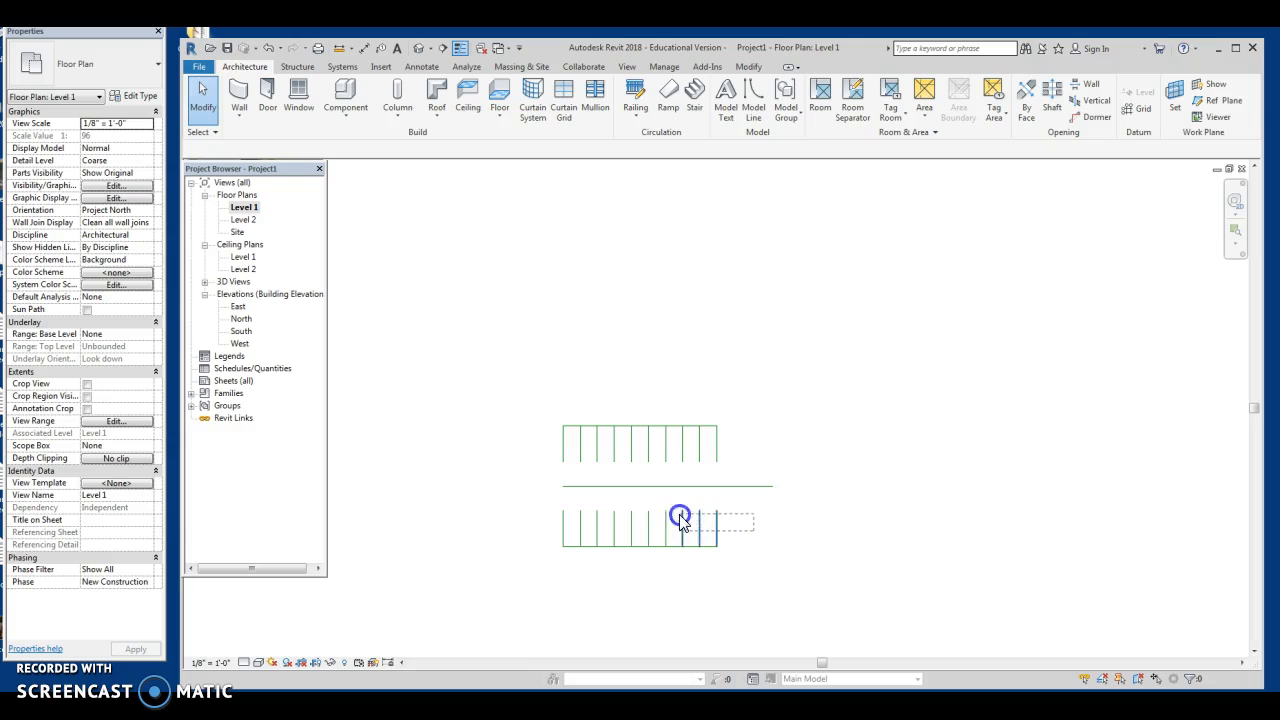
pyautogui.moveTo(558, 515)
pyautogui.mouseDown()
pyautogui.moveTo(531, 509)
pyautogui.moveTo(545, 518)
pyautogui.mouseUp()
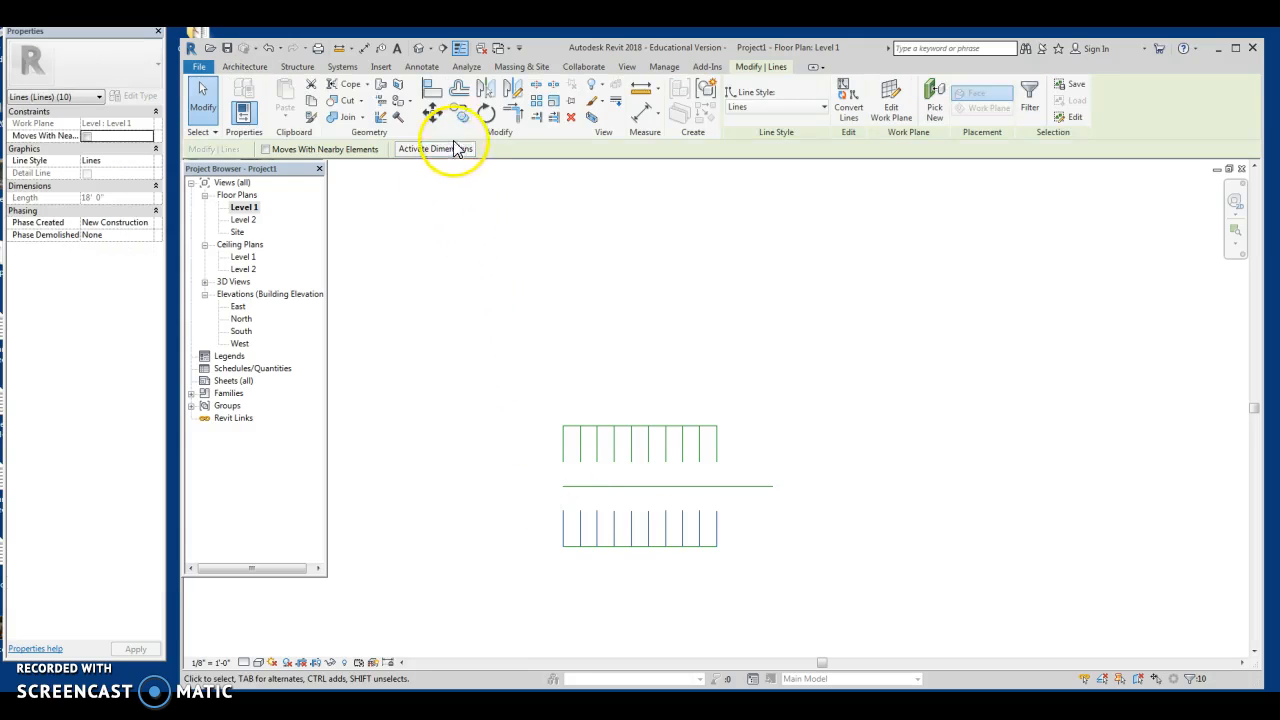
pyautogui.click(486, 89)
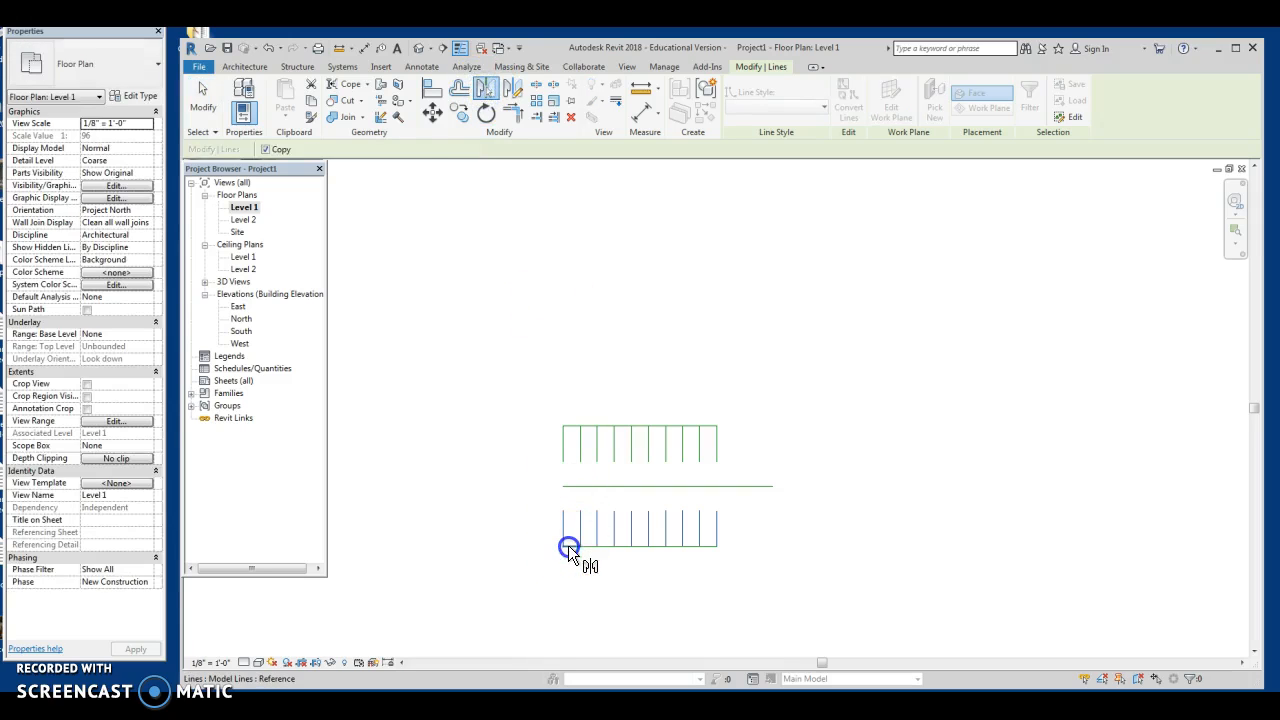
pyautogui.click(568, 548)
pyautogui.click(491, 480)
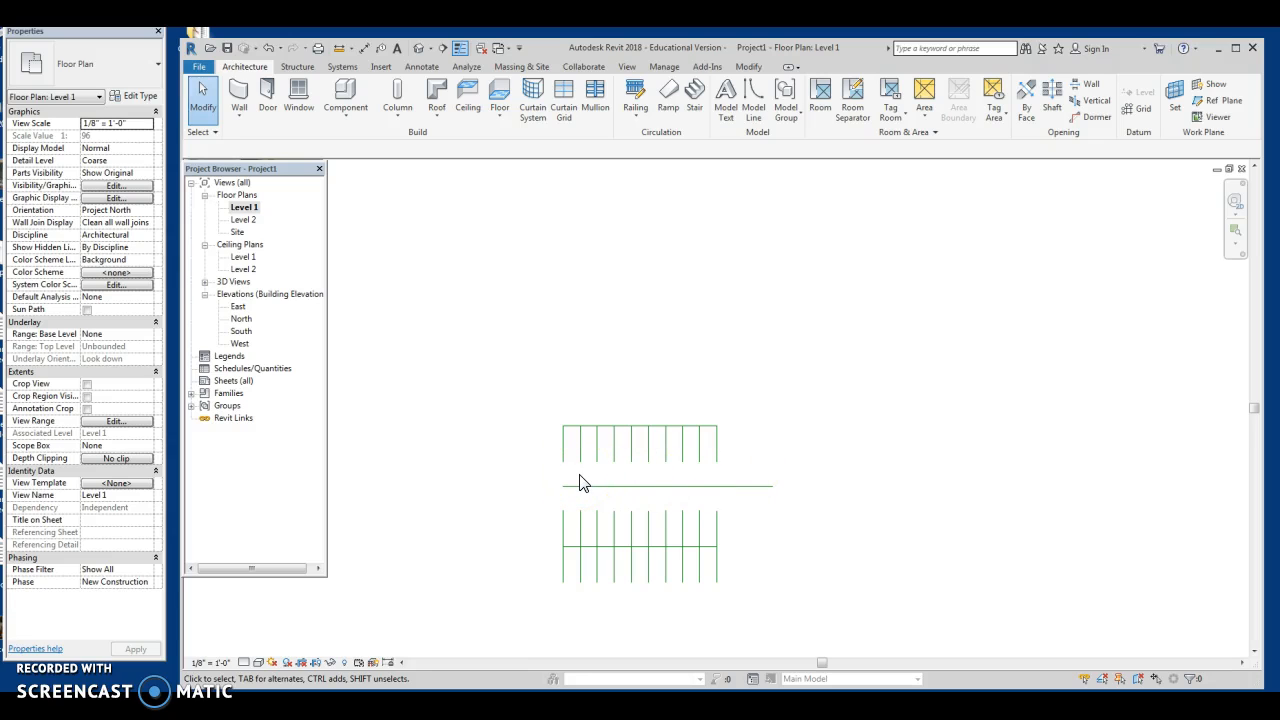
# Step: Mirror the upper row's ten vertical stall lines about its horizontal line to form a second double row
pyautogui.moveTo(737, 469); pyautogui.dragTo(509, 454)
pyautogui.click(486, 88)
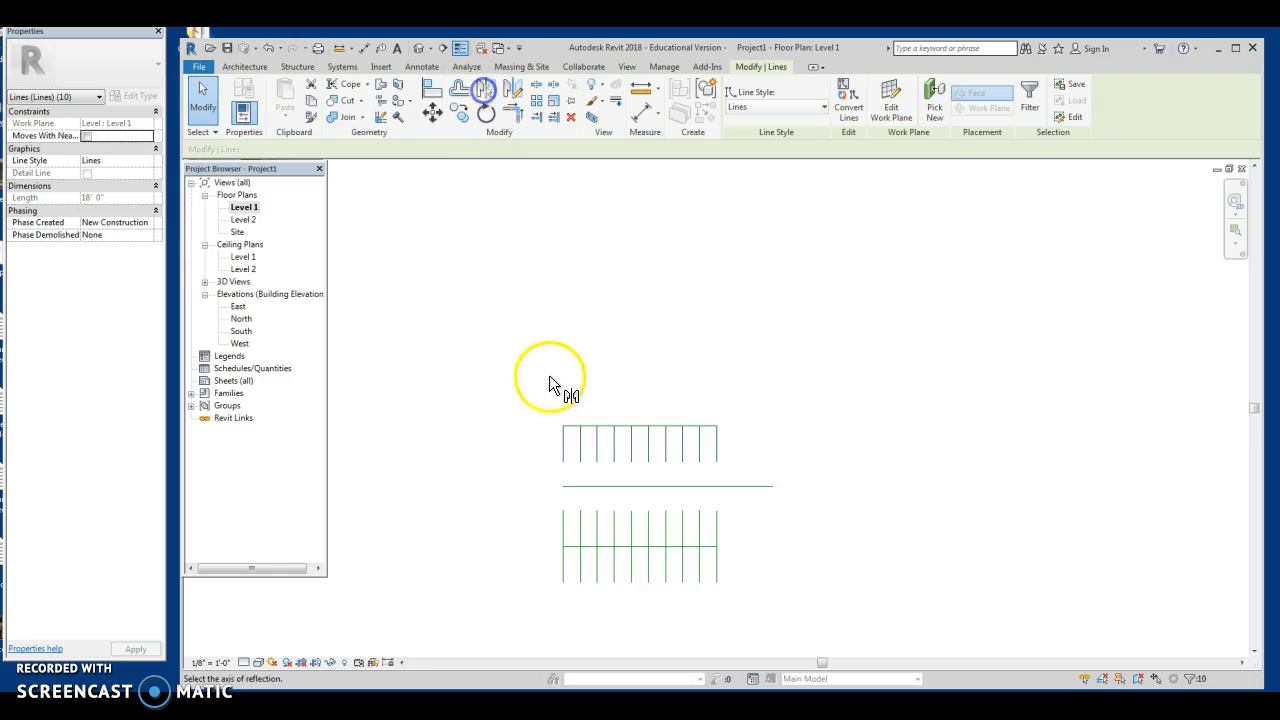
pyautogui.click(587, 426)
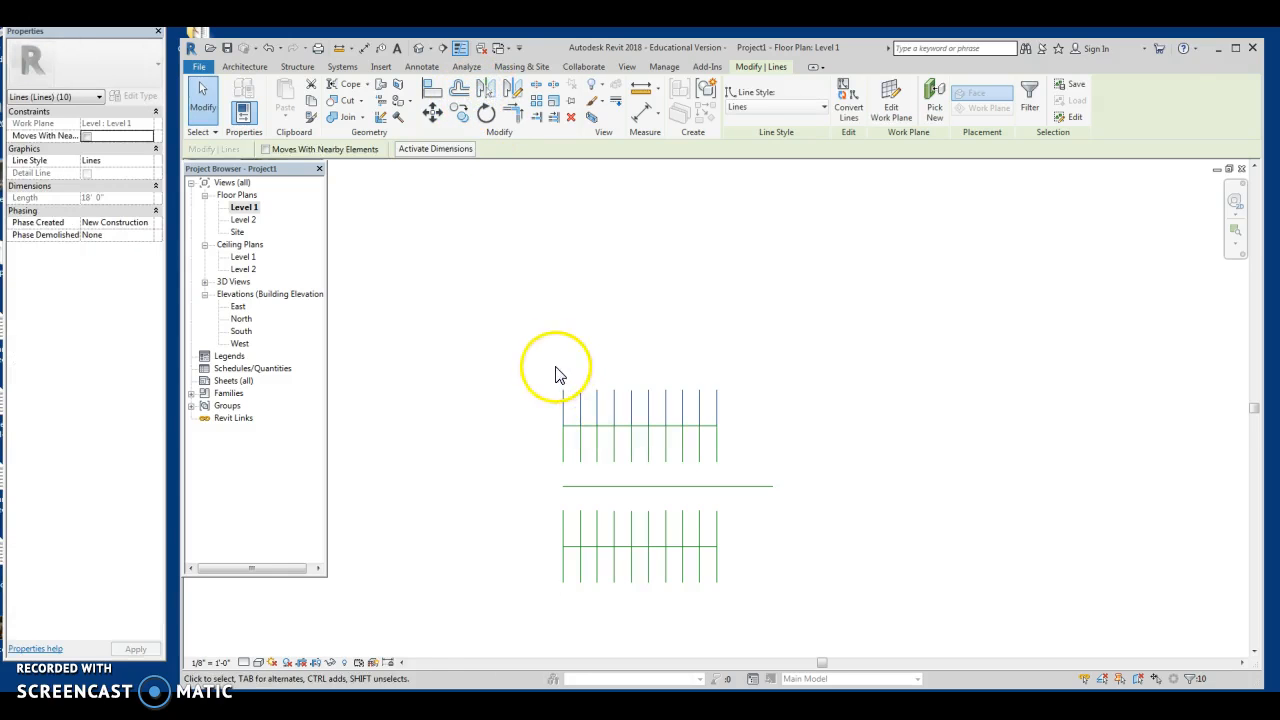
pyautogui.click(558, 375)
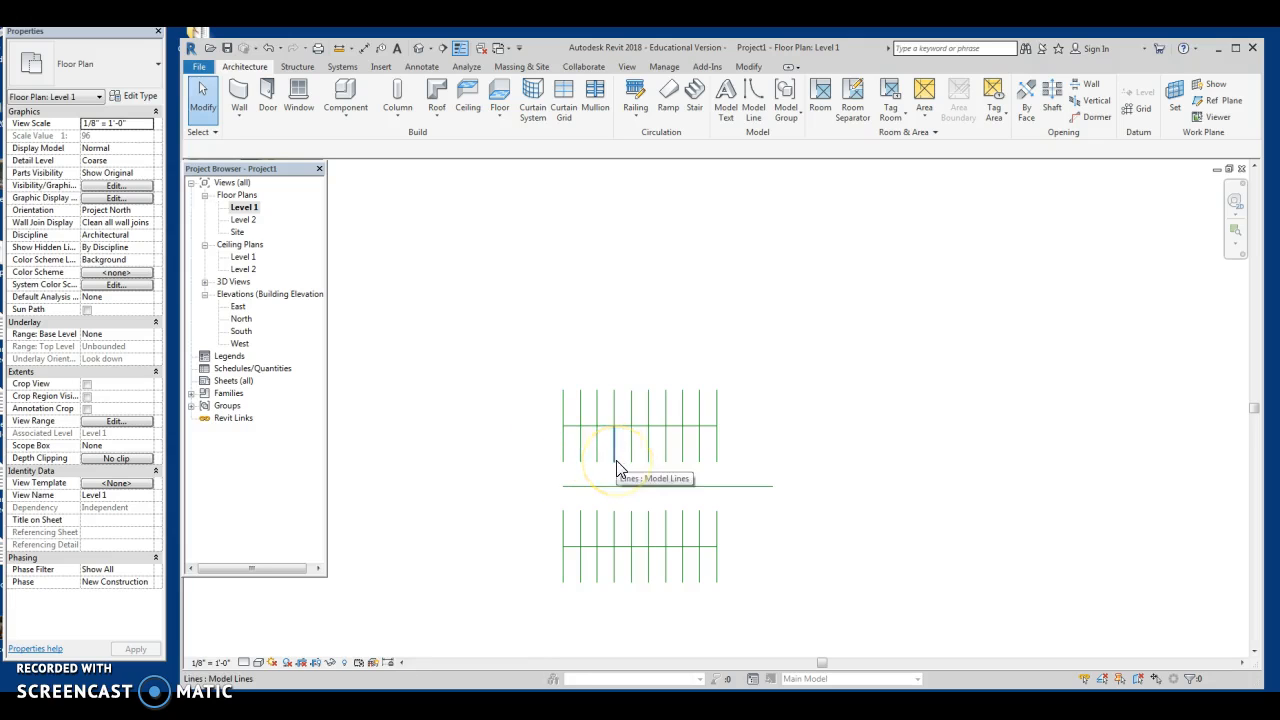
pyautogui.scroll(-3, 497, 537)
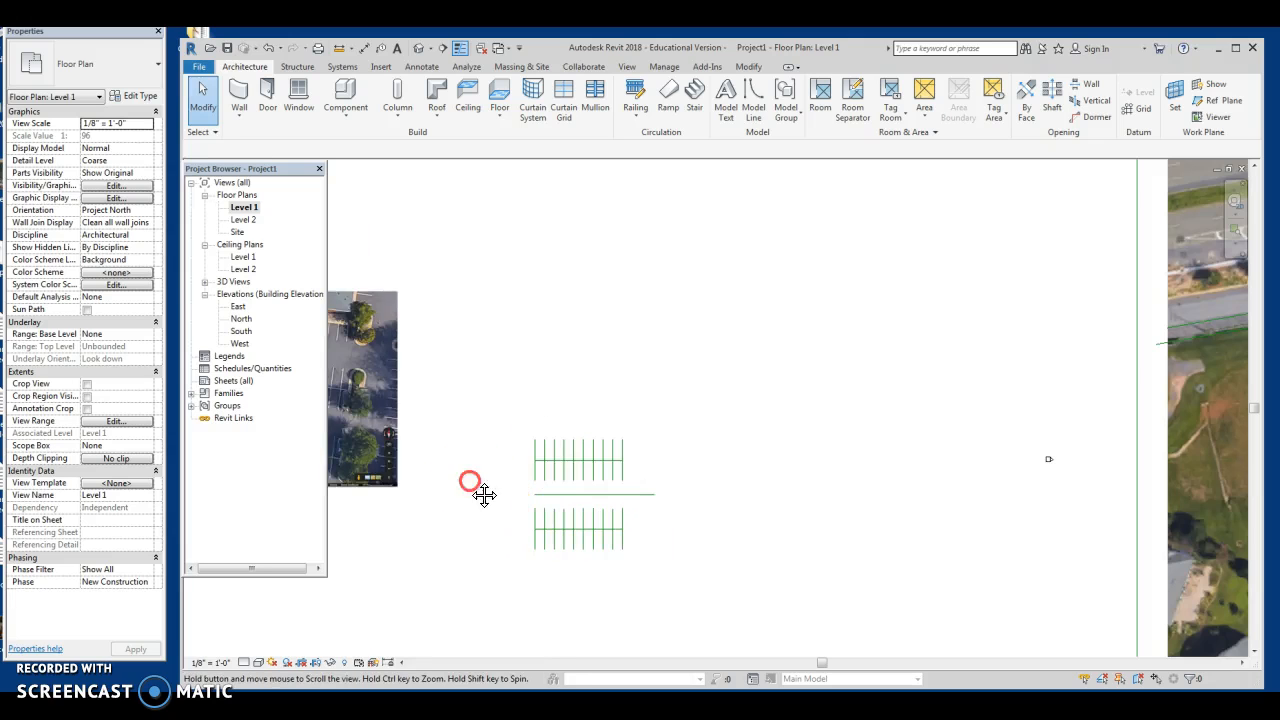
pyautogui.moveTo(483, 494); pyautogui.dragTo(634, 503, button='middle')
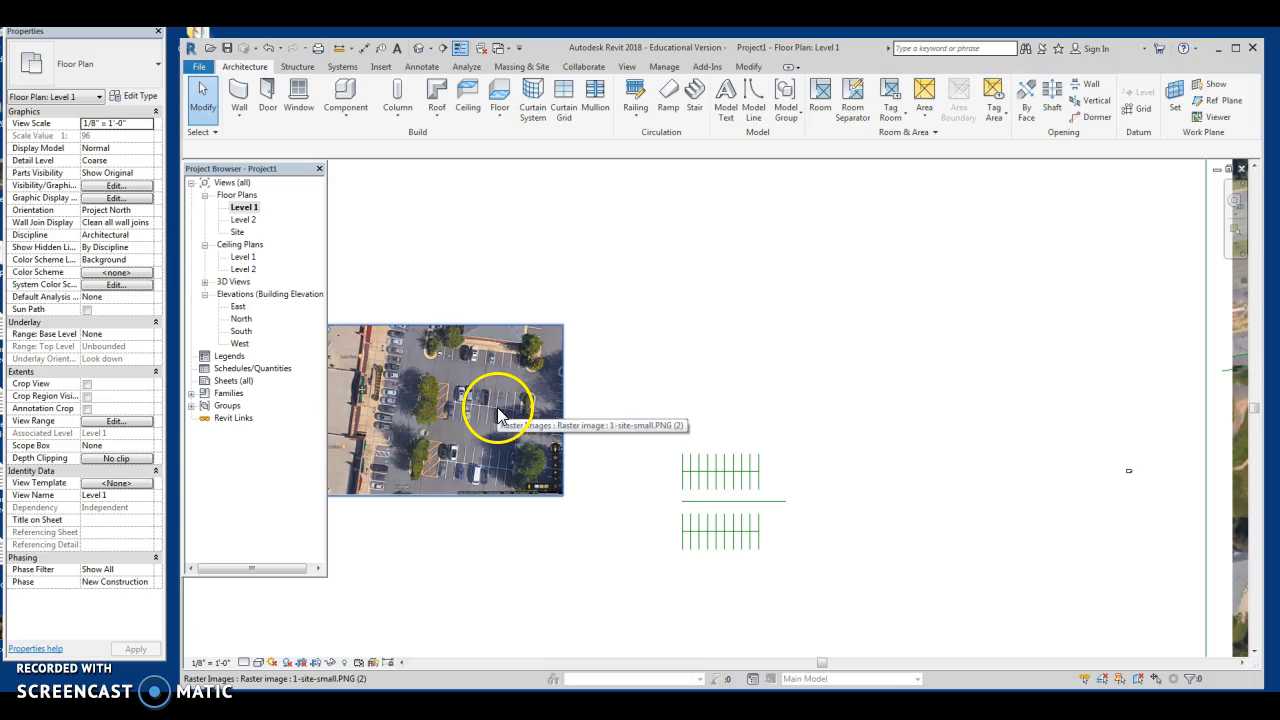
# Step: Draw a model line about 66' long along the painted centre line of the site image's middle parking row
pyautogui.scroll(1, 479, 397)
pyautogui.moveTo(479, 397); pyautogui.dragTo(657, 428, button='middle')
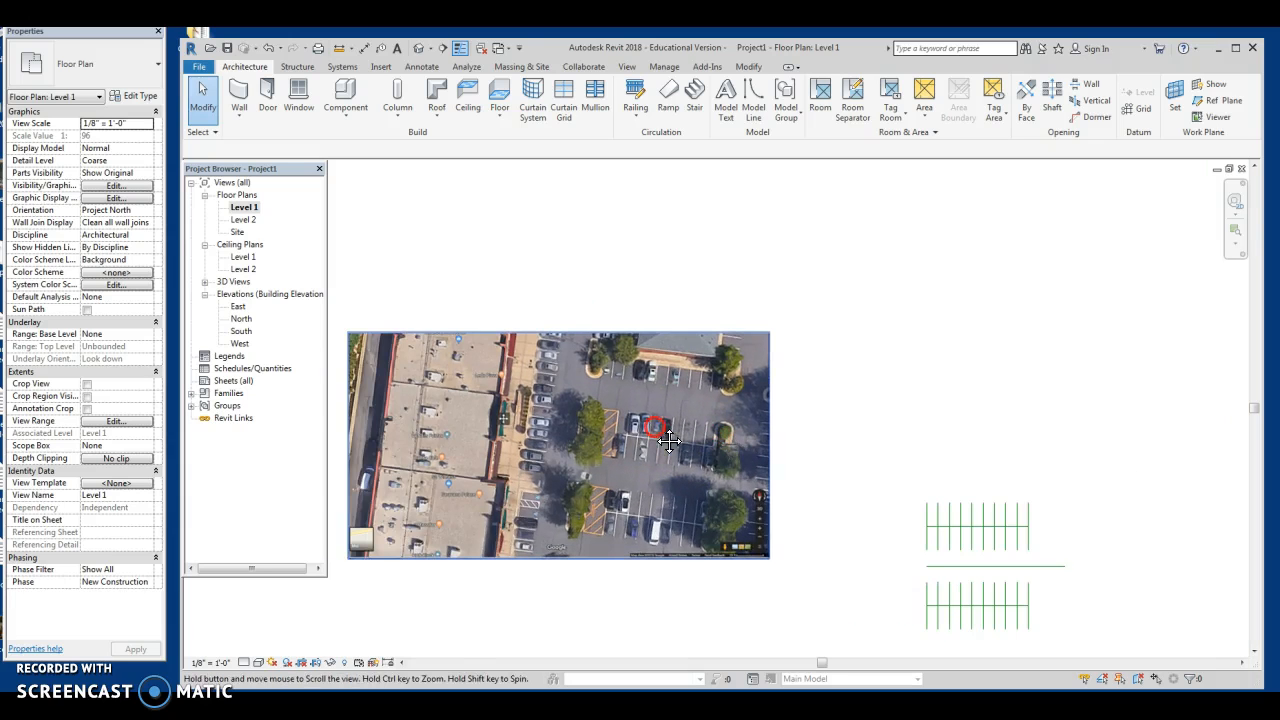
pyautogui.click(752, 98)
pyautogui.scroll(5, 690, 410)
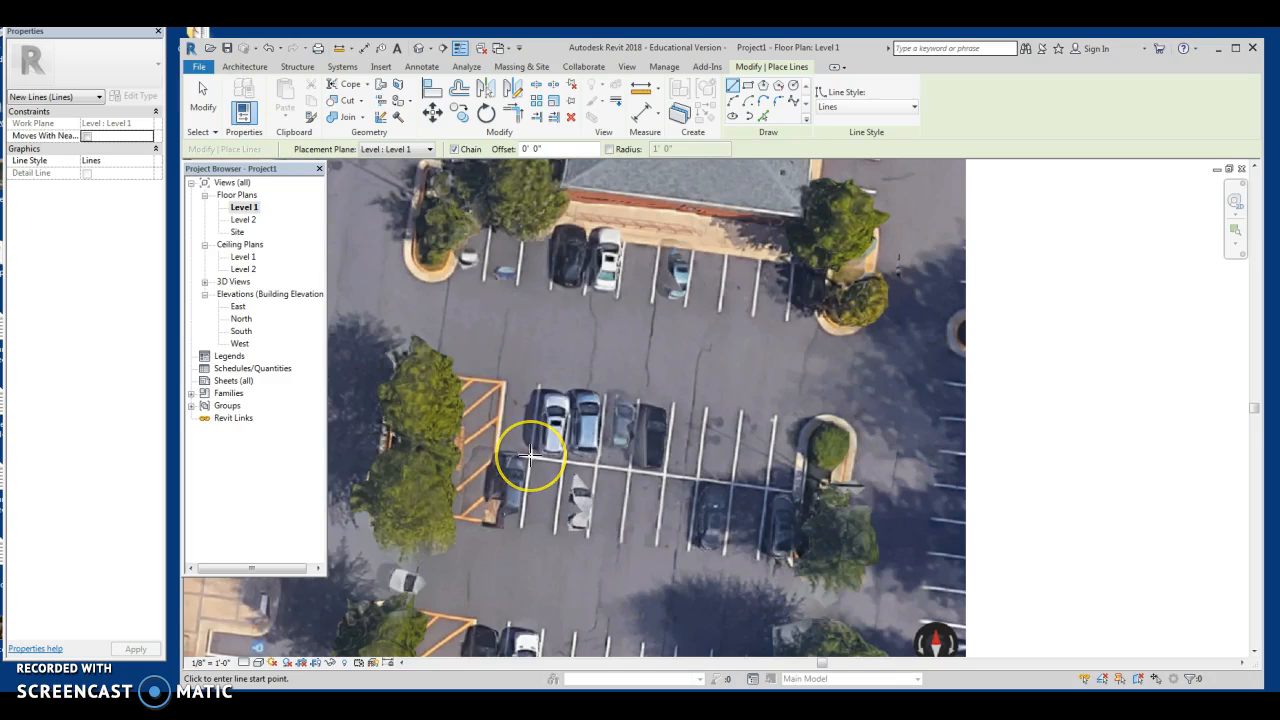
pyautogui.click(528, 457)
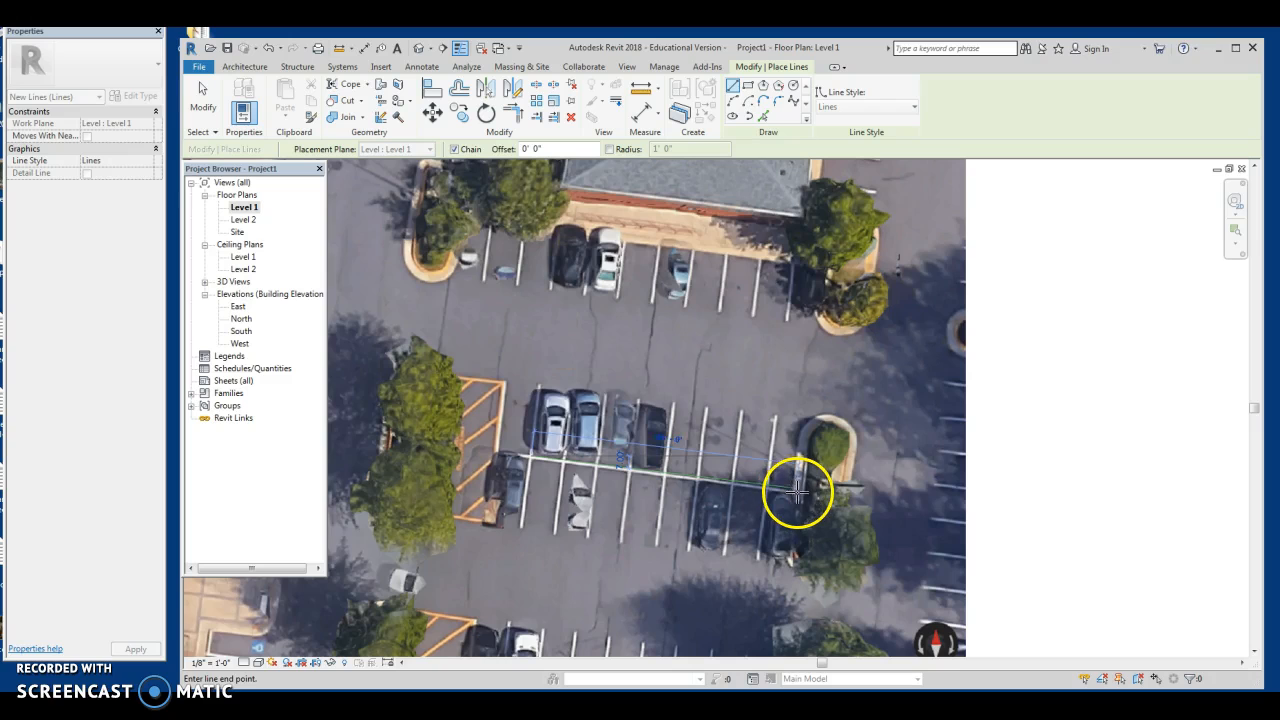
pyautogui.scroll(2, 797, 490)
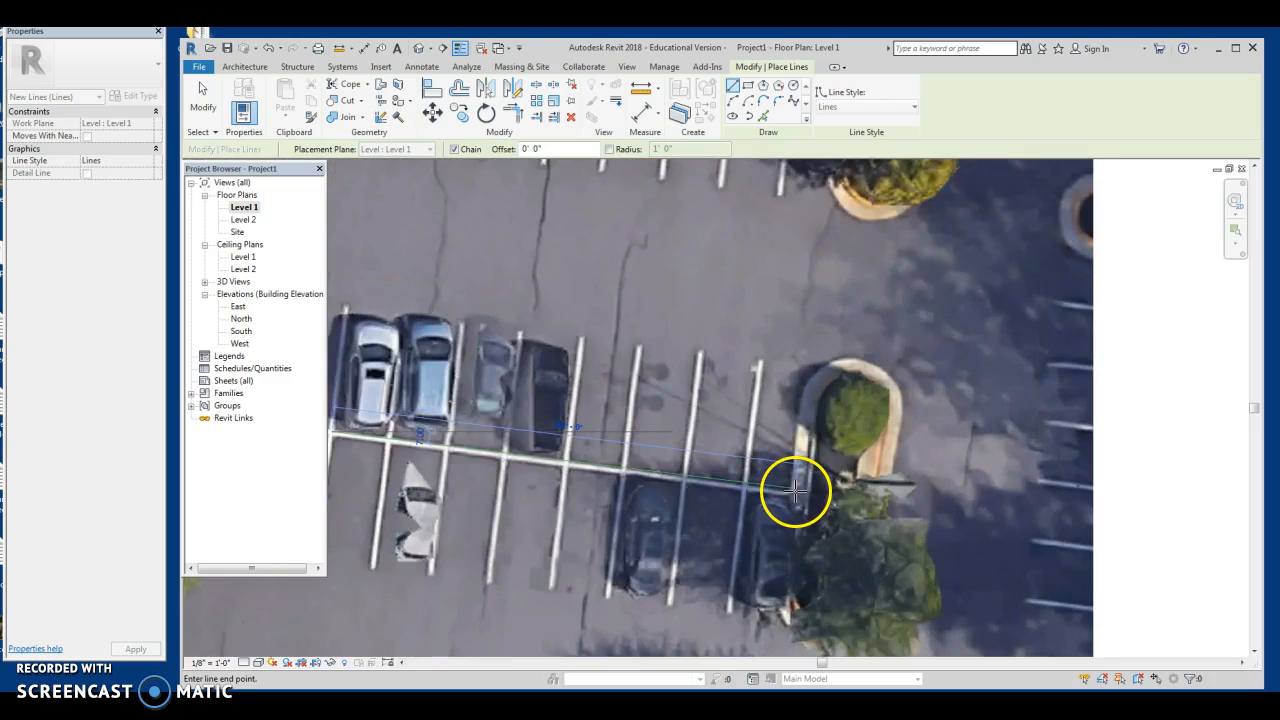
pyautogui.scroll(2, 797, 490)
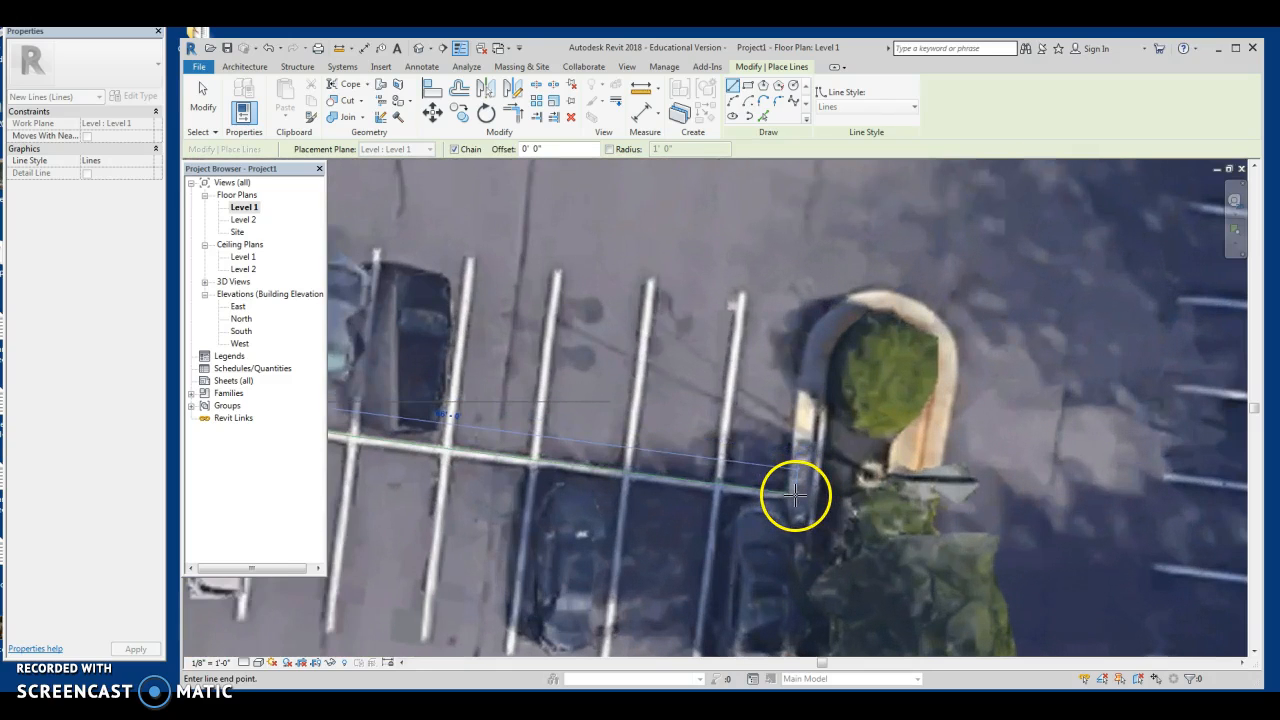
pyautogui.click(797, 490)
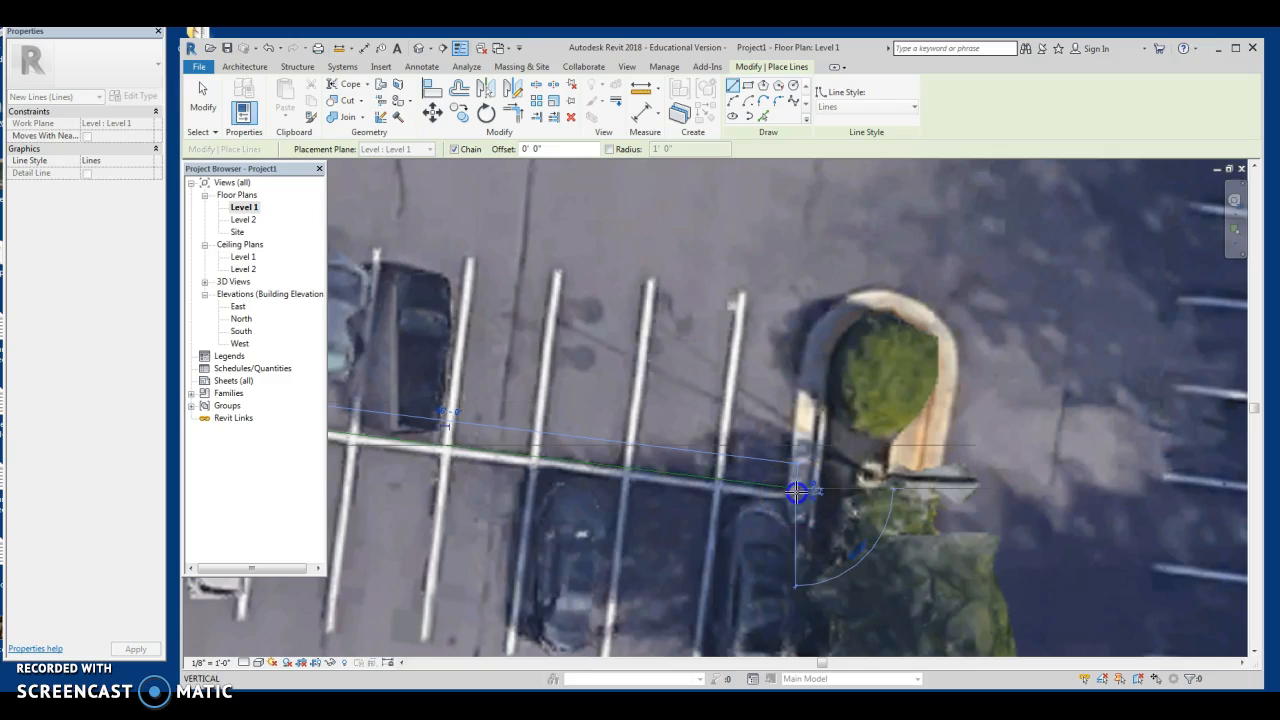
pyautogui.press('Escape')
pyautogui.press('Escape')
pyautogui.scroll(-5, 716, 408)
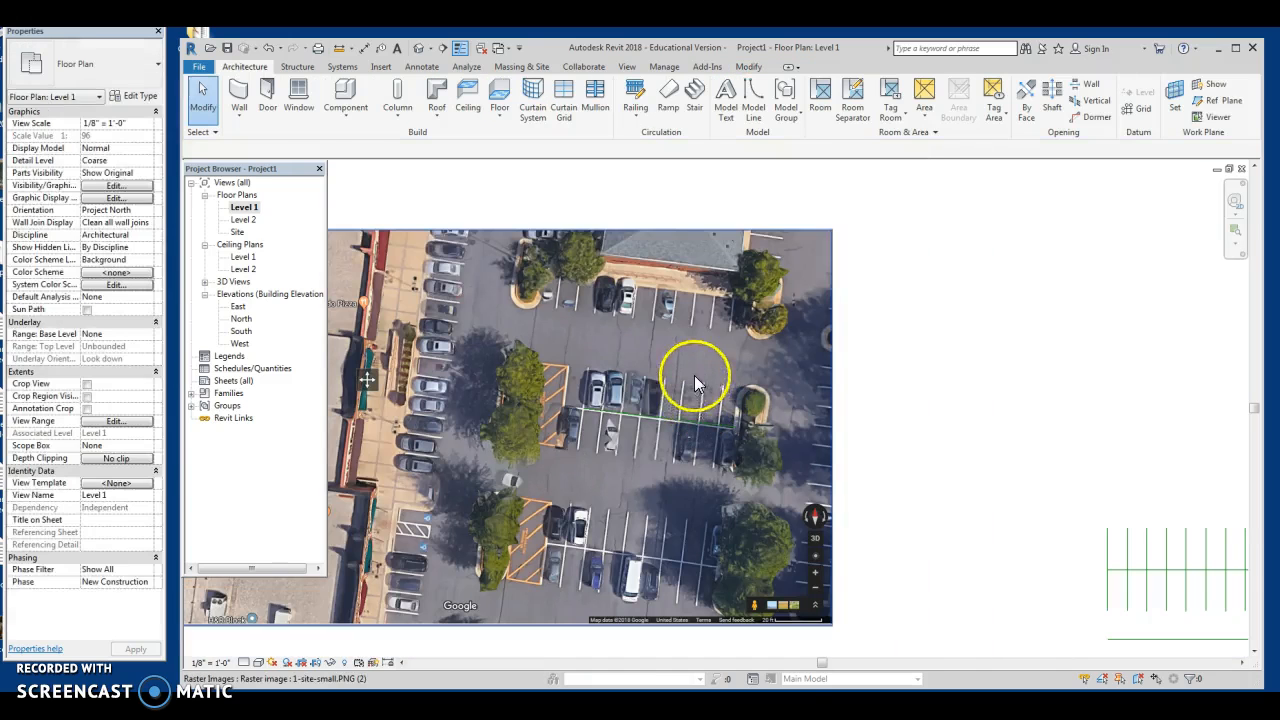
# Step: Copy the traced sloped line into the empty area between the site image and the drawn parking rows
pyautogui.click(662, 424)
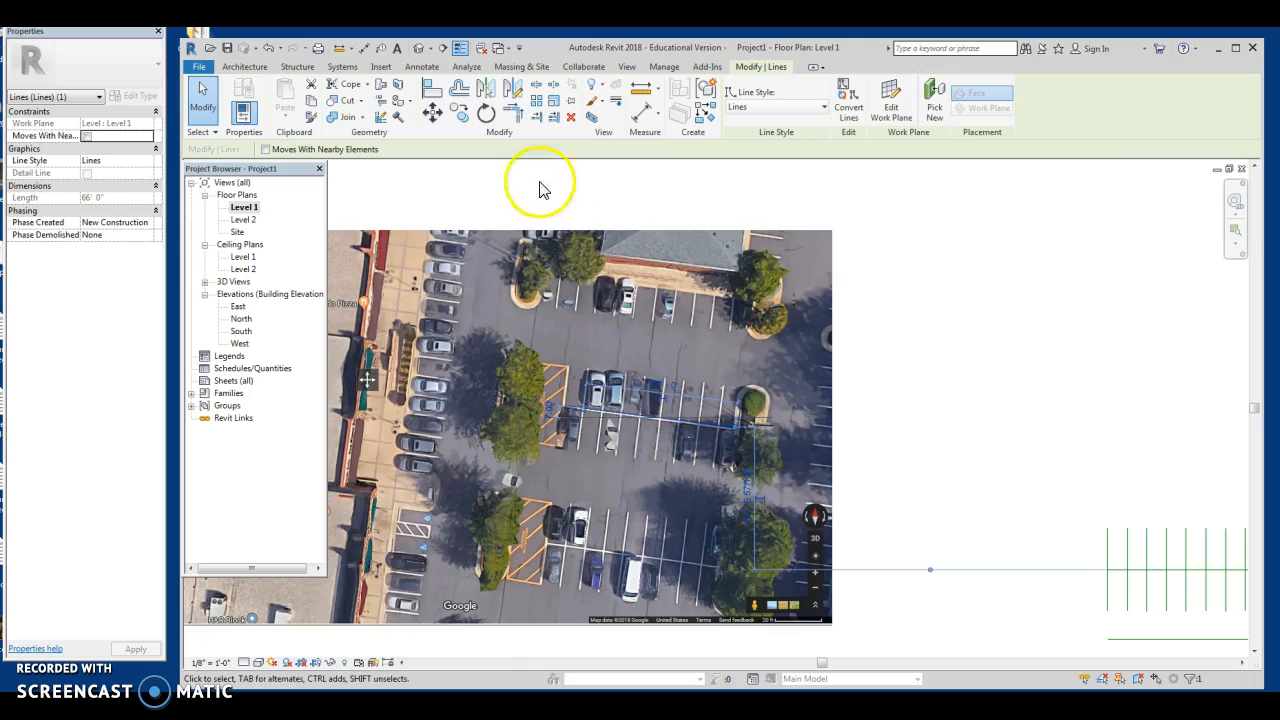
pyautogui.click(434, 111)
pyautogui.click(551, 394)
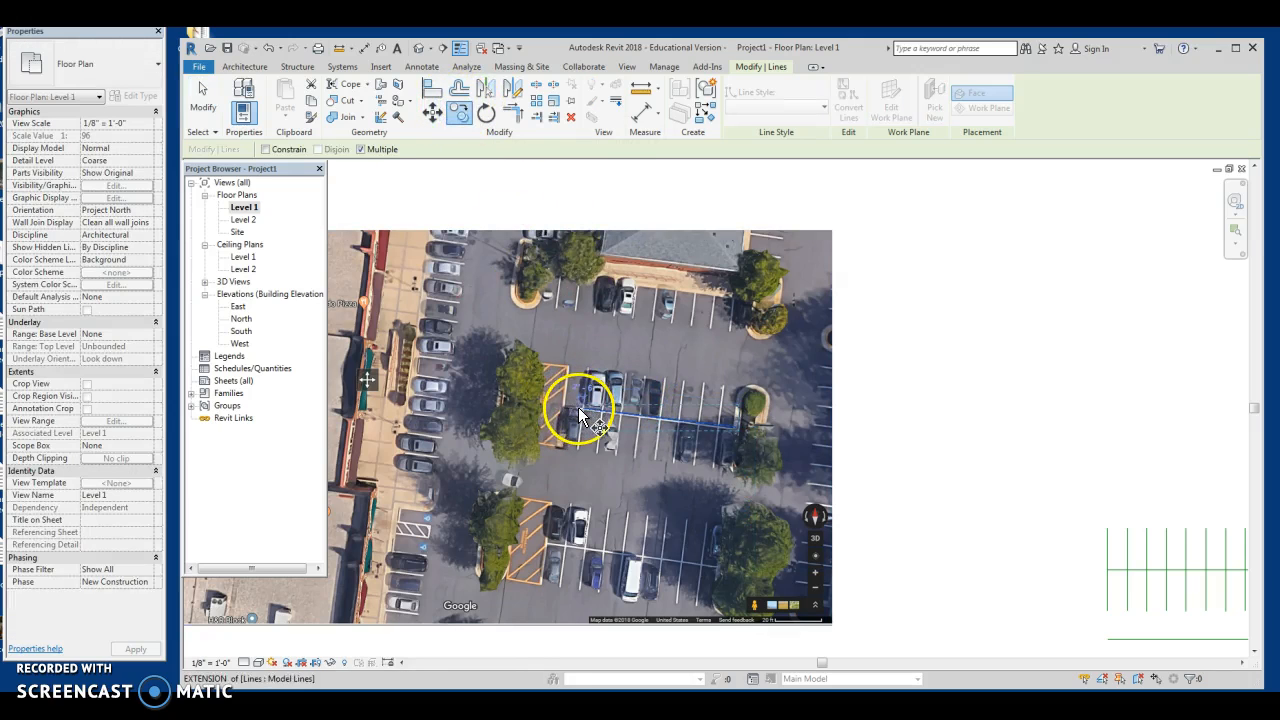
pyautogui.click(954, 350)
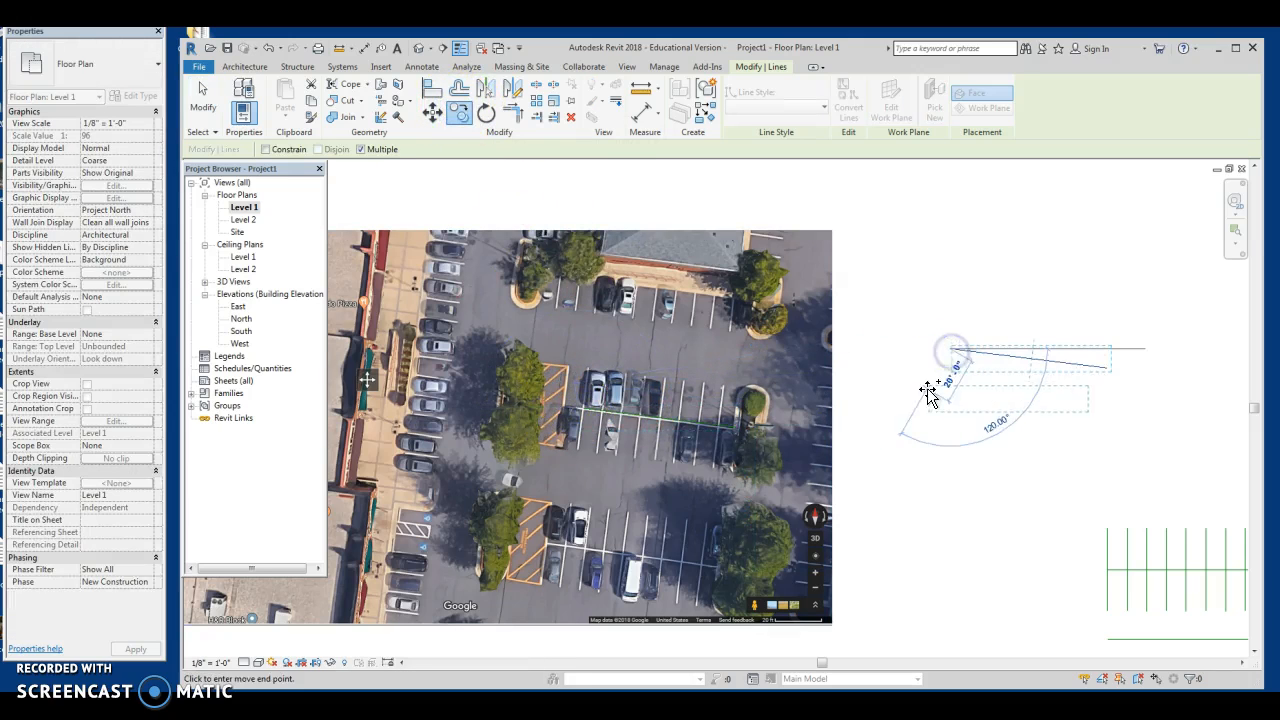
pyautogui.scroll(-2, 928, 391)
pyautogui.press('Escape')
pyautogui.moveTo(967, 442); pyautogui.dragTo(886, 389, button='middle')
pyautogui.press('Escape')
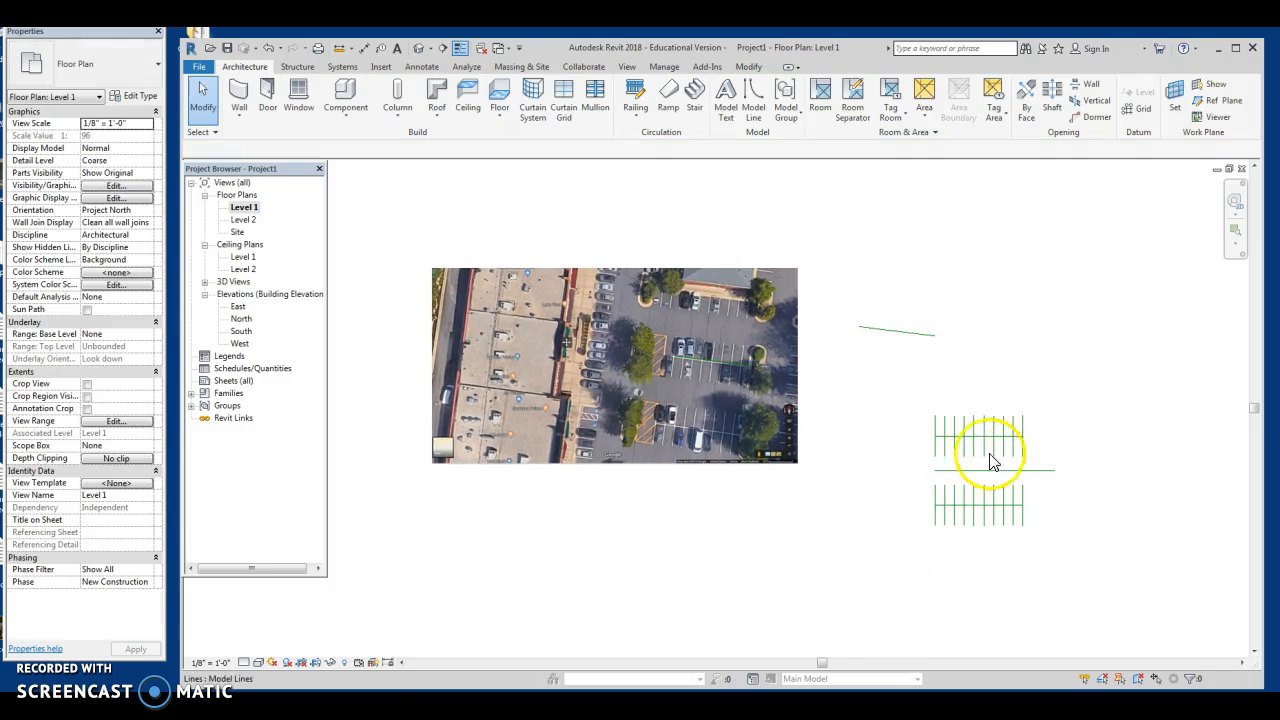
# Step: Move the copied sloped line so its left endpoint meets the left endpoint of the horizontal aisle centre line
pyautogui.click(862, 328)
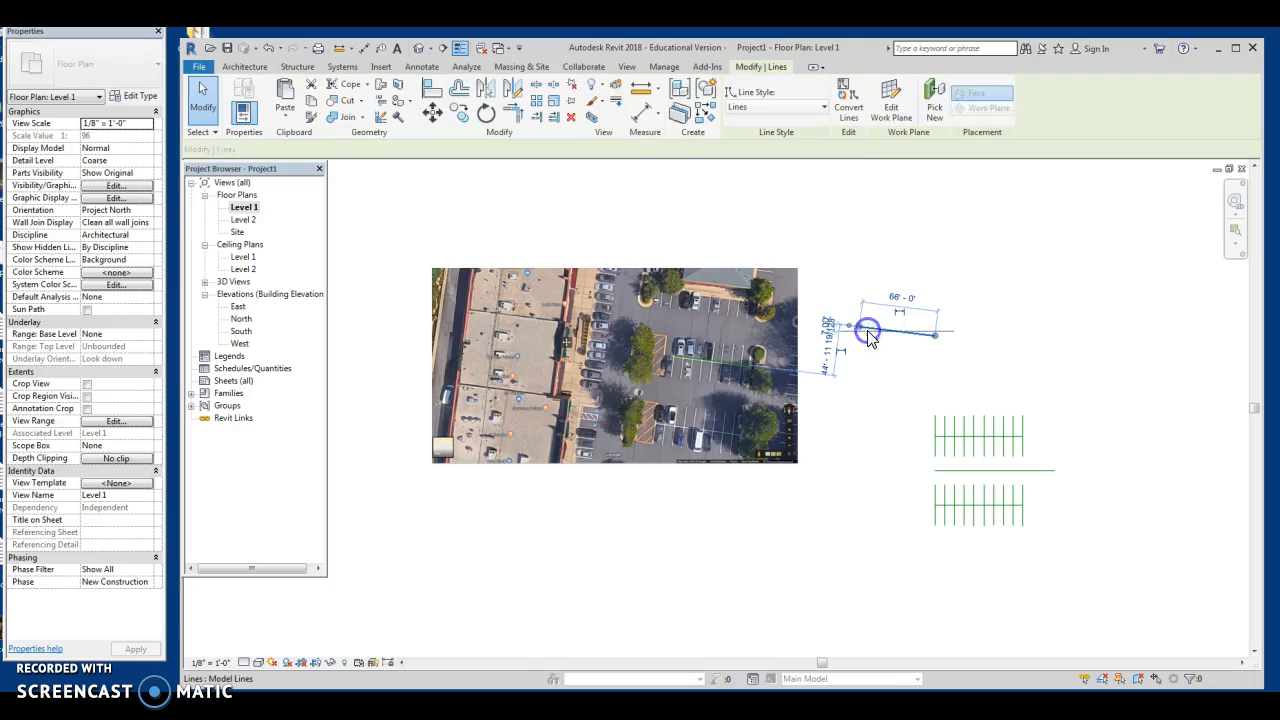
pyautogui.click(430, 116)
pyautogui.click(859, 326)
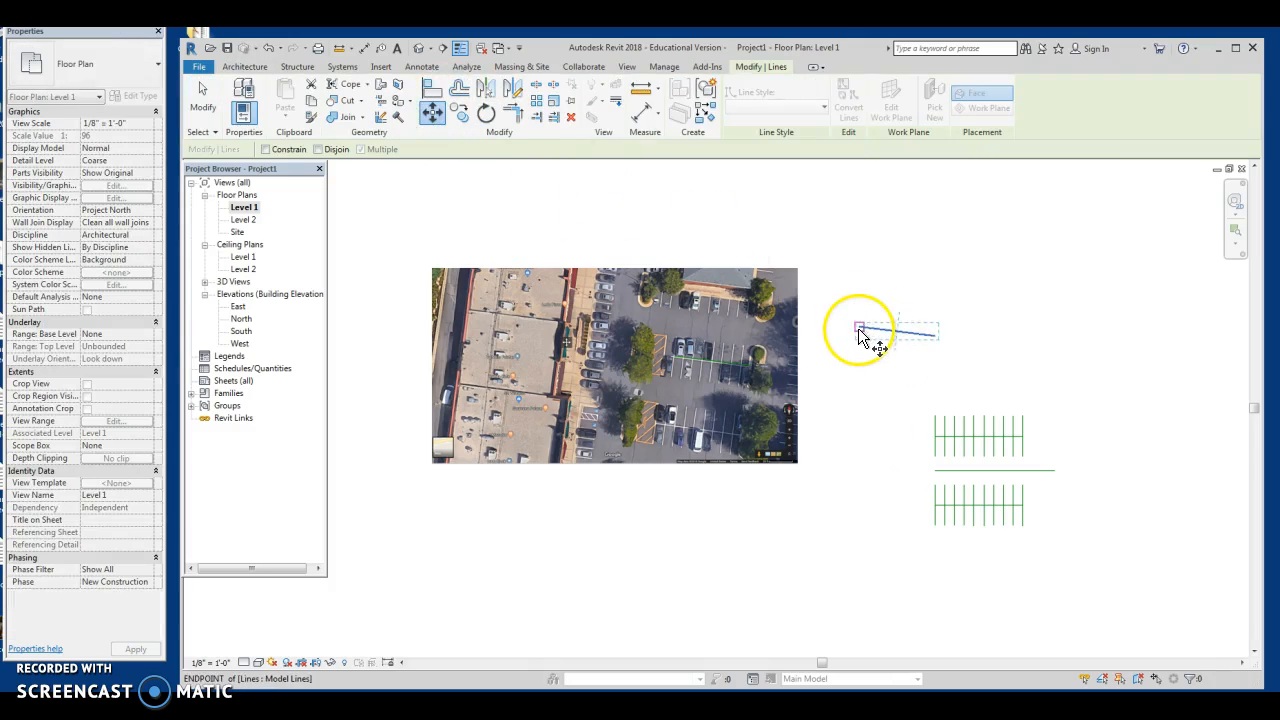
pyautogui.click(935, 470)
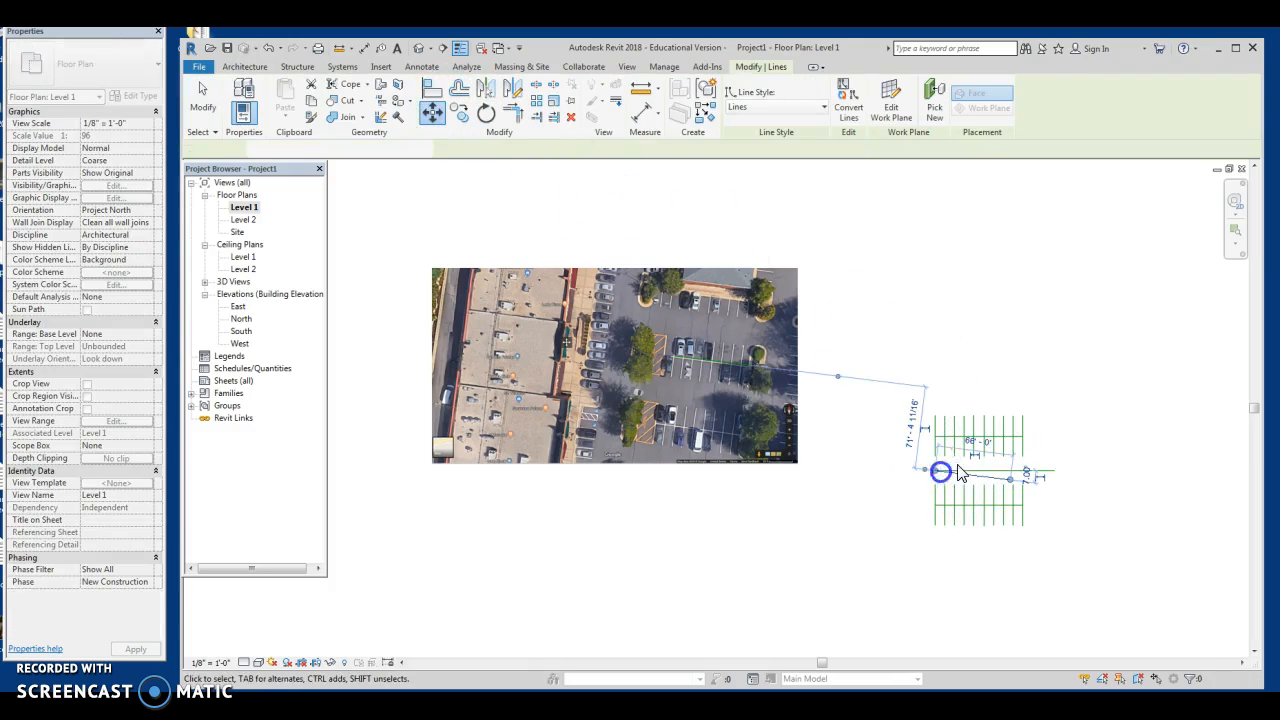
pyautogui.click(1097, 428)
pyautogui.moveTo(1097, 428); pyautogui.dragTo(985, 368, button='middle')
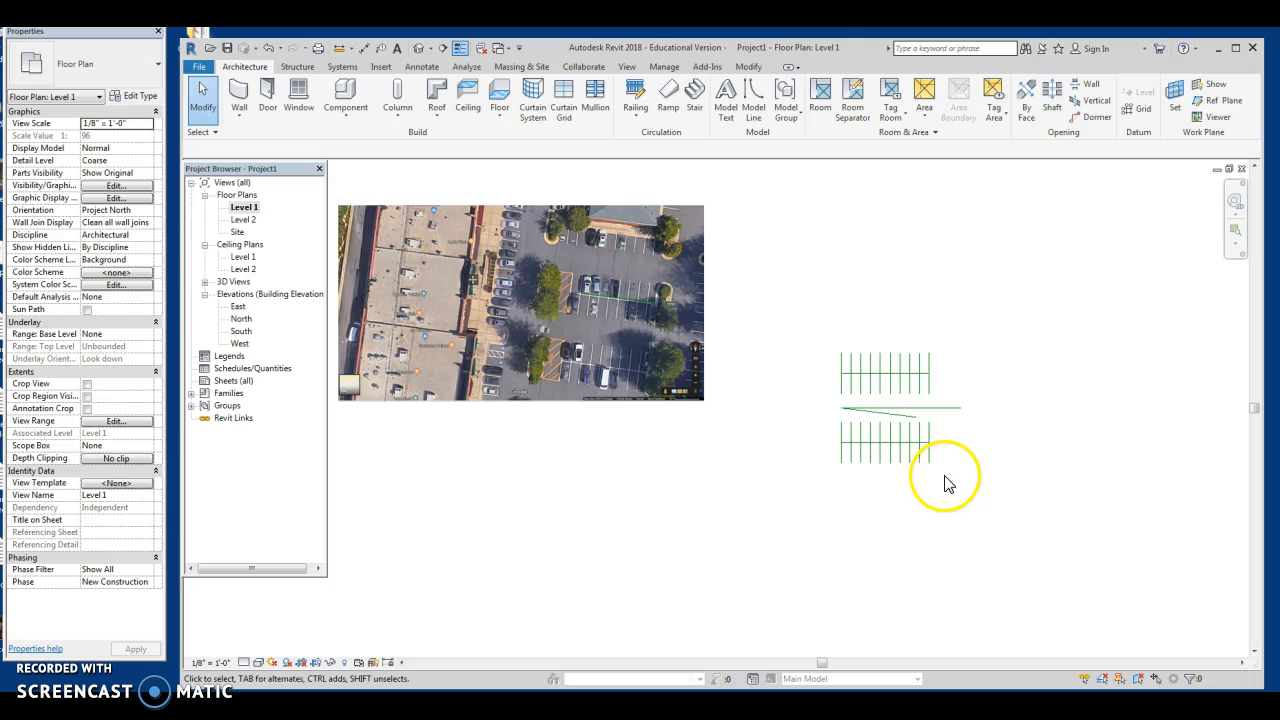
# Step: Rotate the whole stall layout about the guide lines' shared left endpoint, from the horizontal aisle line to the sloped line
pyautogui.moveTo(818, 322); pyautogui.dragTo(1000, 512)
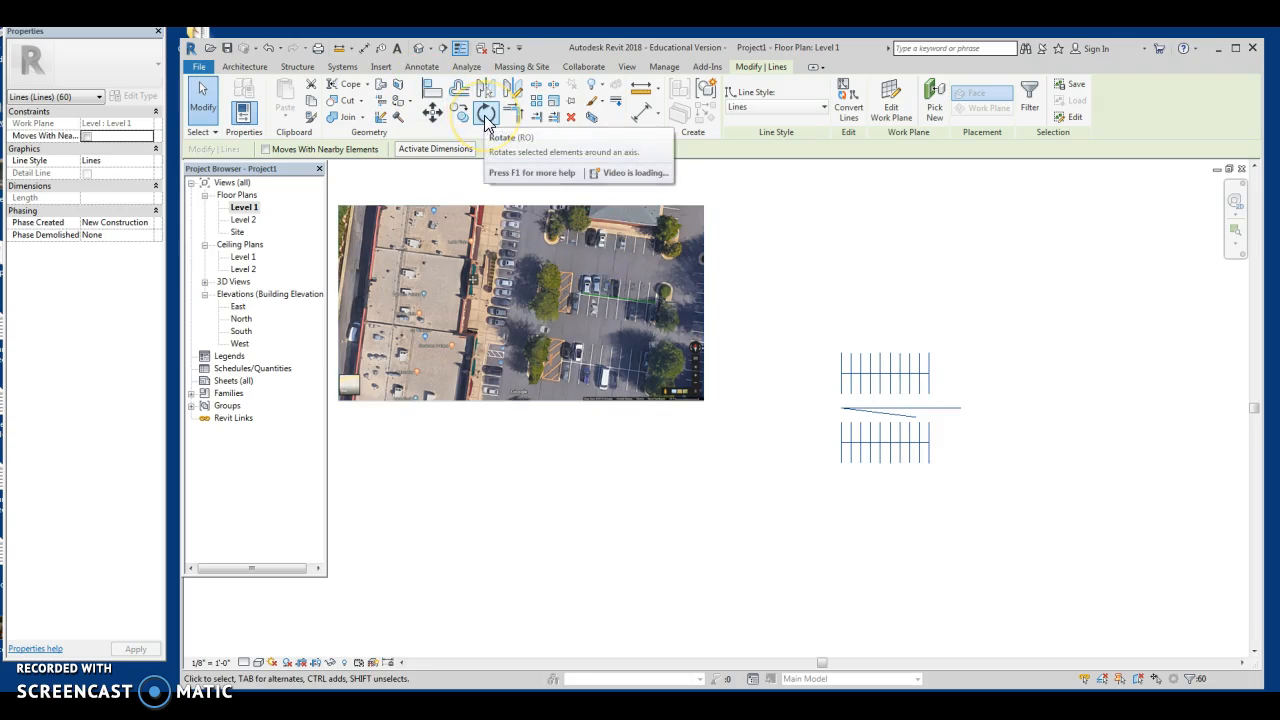
pyautogui.click(486, 116)
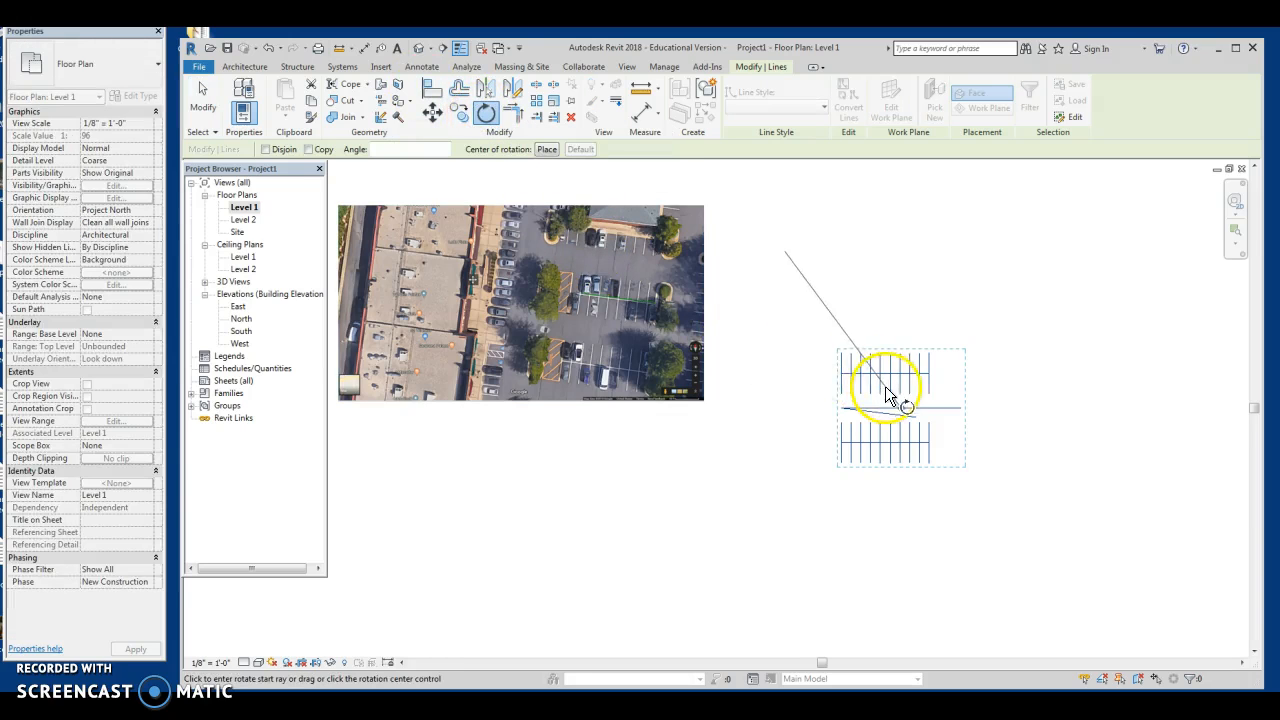
pyautogui.scroll(2, 882, 390)
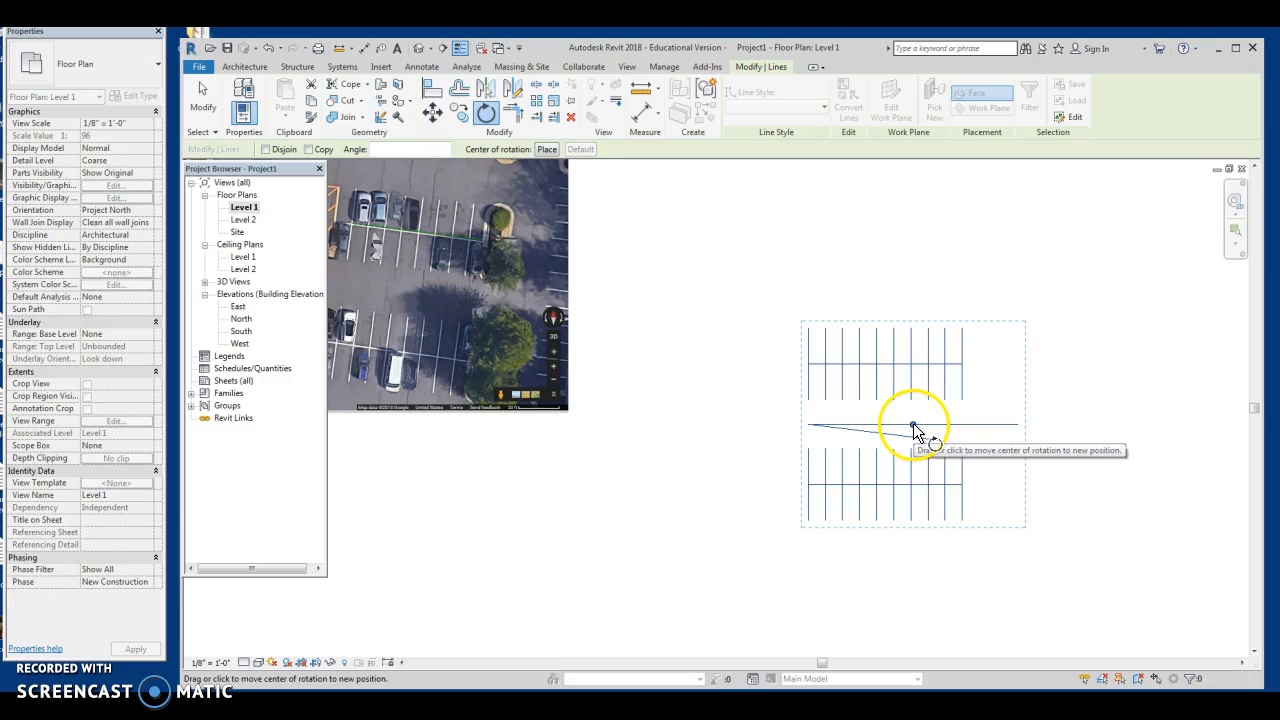
pyautogui.moveTo(913, 424); pyautogui.dragTo(808, 425)
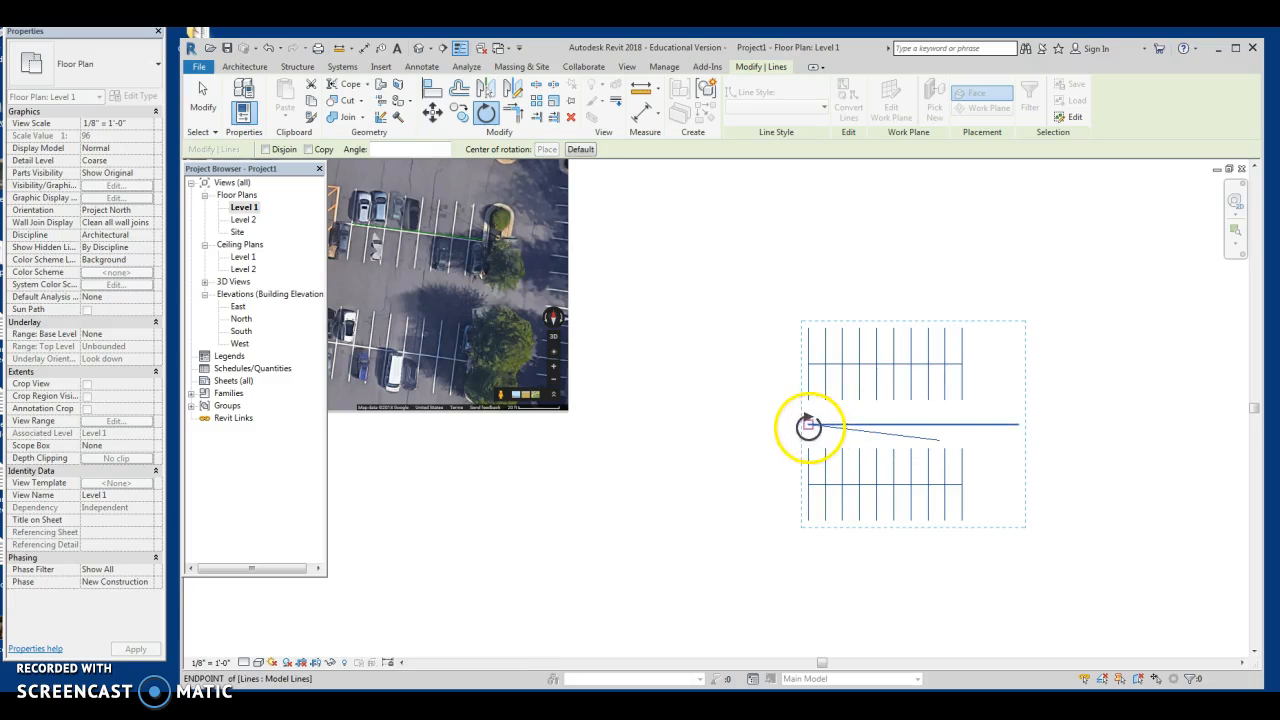
pyautogui.click(1016, 428)
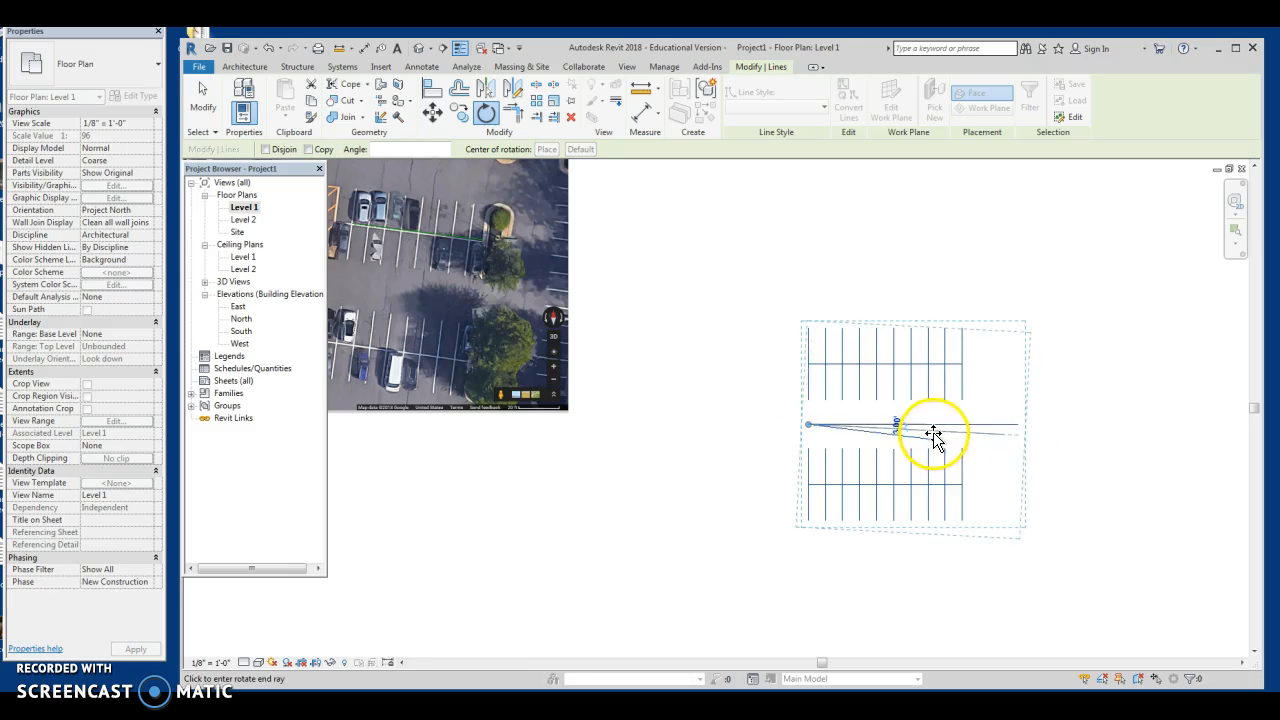
pyautogui.click(936, 442)
pyautogui.click(1046, 382)
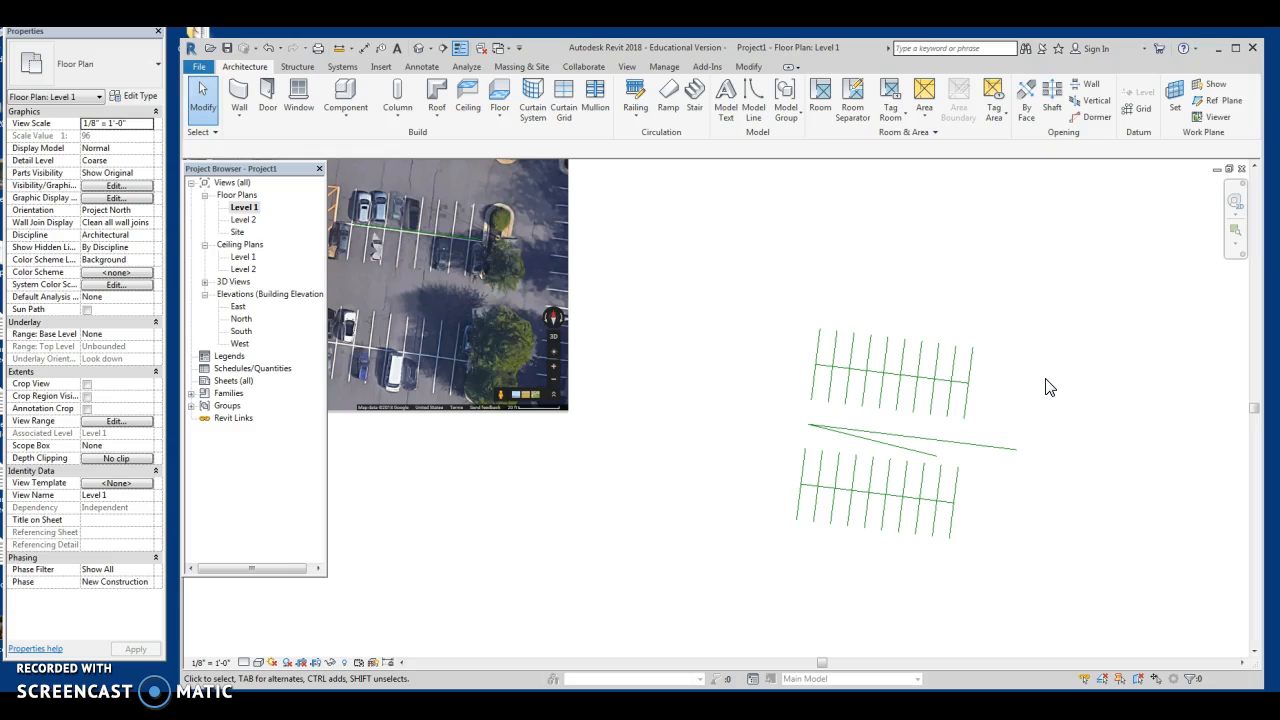
# Step: Delete the two guide lines between the double rows and the traced line on the site image
pyautogui.click(928, 458)
pyautogui.moveTo(905, 436); pyautogui.dragTo(905, 436)
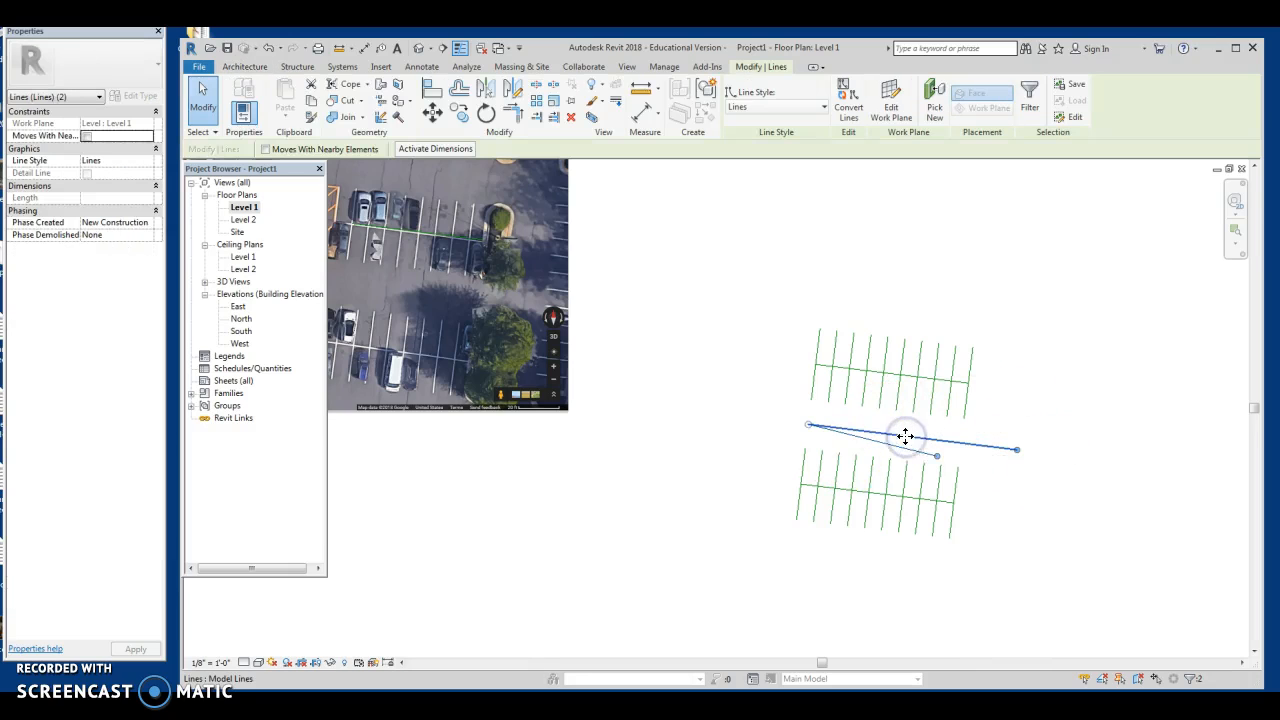
pyautogui.press('Delete')
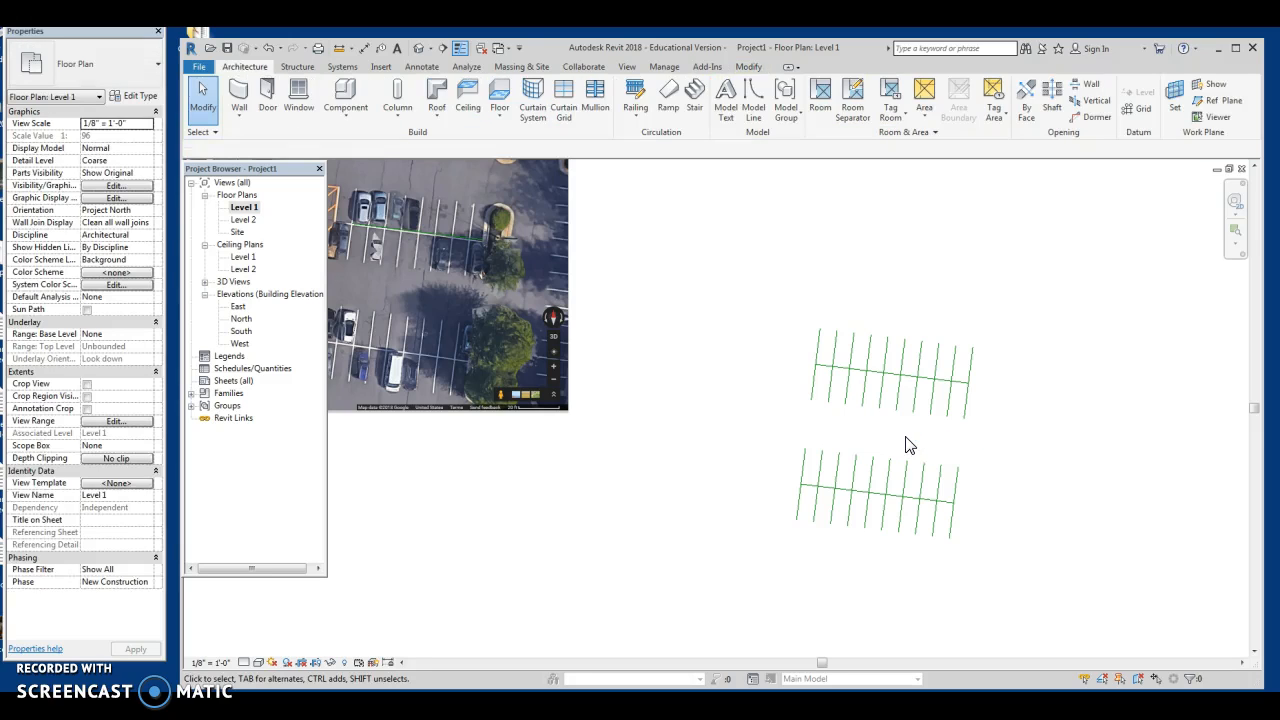
pyautogui.scroll(1, 730, 405)
pyautogui.moveTo(732, 408); pyautogui.dragTo(806, 432, button='middle')
pyautogui.scroll(-1, 788, 412)
pyautogui.click(478, 264)
pyautogui.press('Delete')
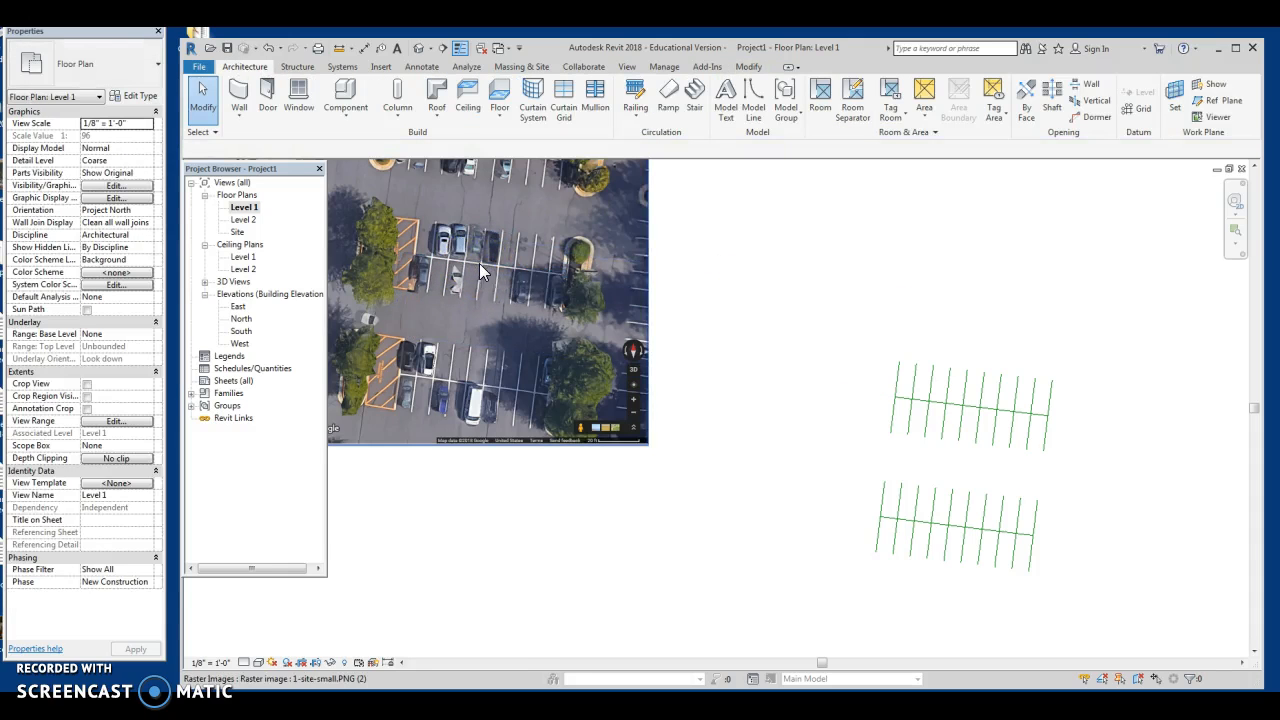
# Step: Copy both rotated double rows onto the site image, aligning the upper row with the middle row's painted stall lines
pyautogui.moveTo(752, 291); pyautogui.dragTo(1106, 602)
pyautogui.click(462, 115)
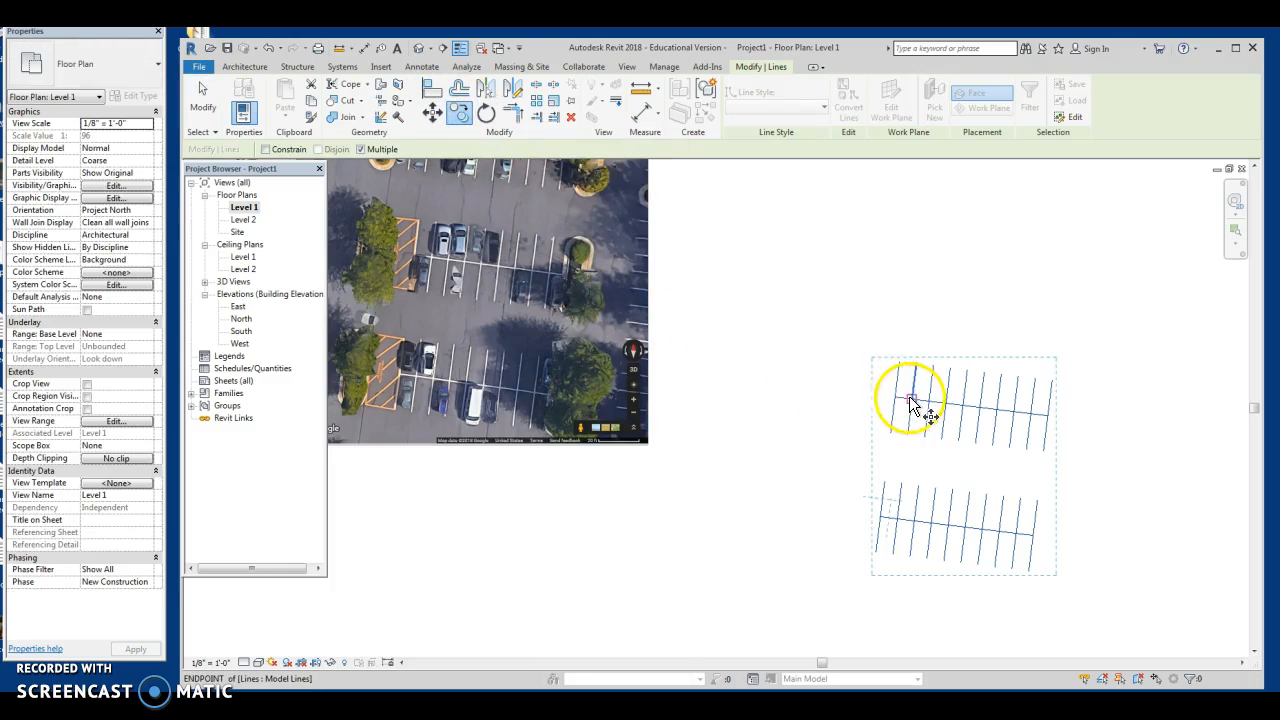
pyautogui.click(878, 386)
pyautogui.scroll(5, 450, 308)
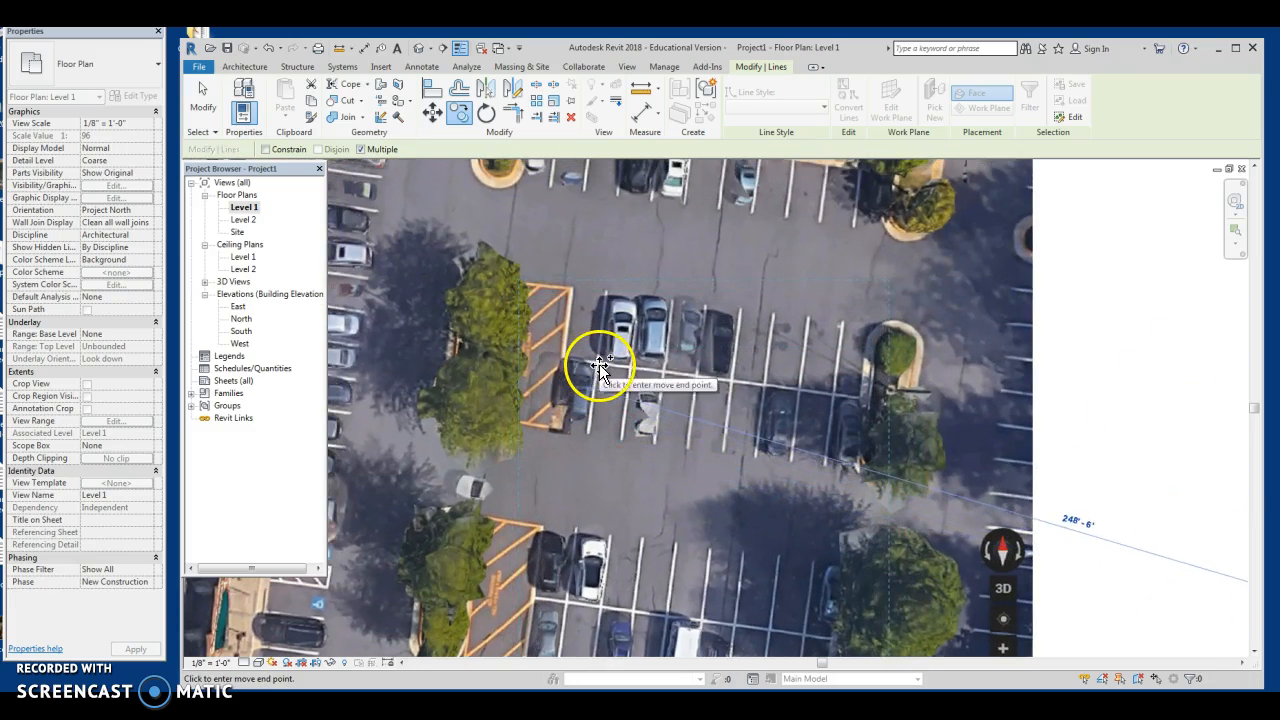
pyautogui.scroll(3, 597, 364)
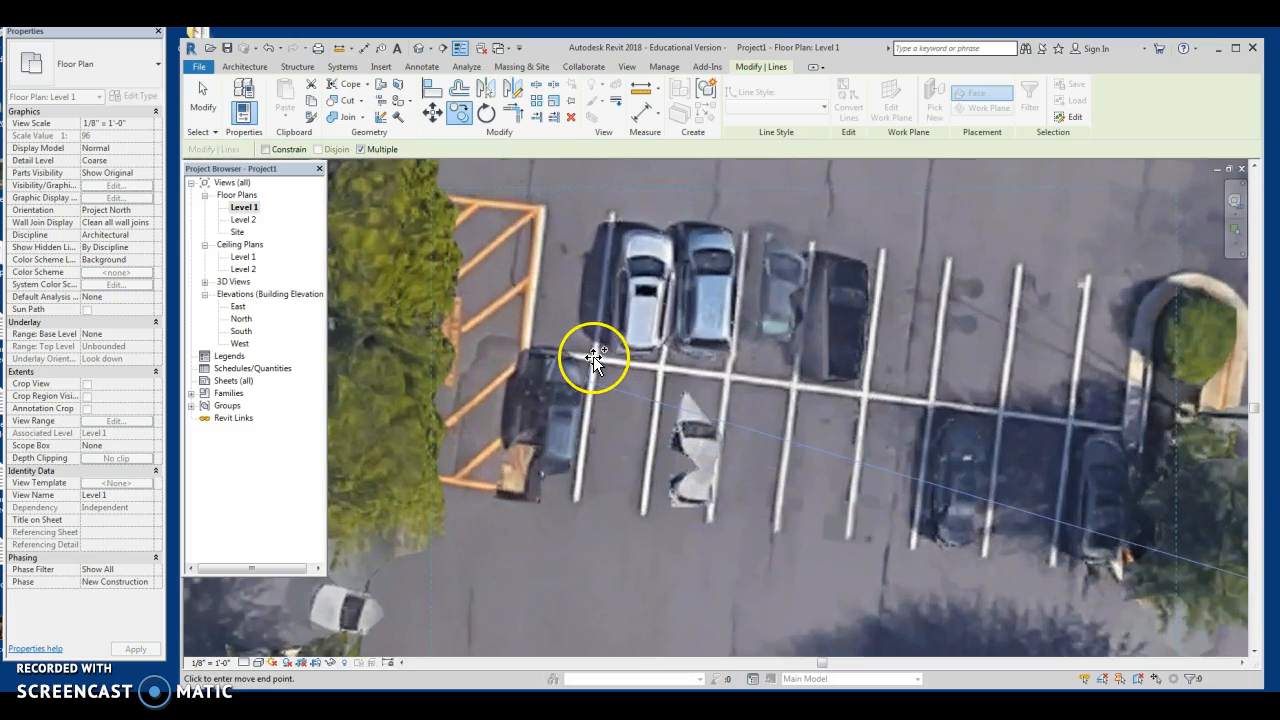
pyautogui.scroll(2, 595, 359)
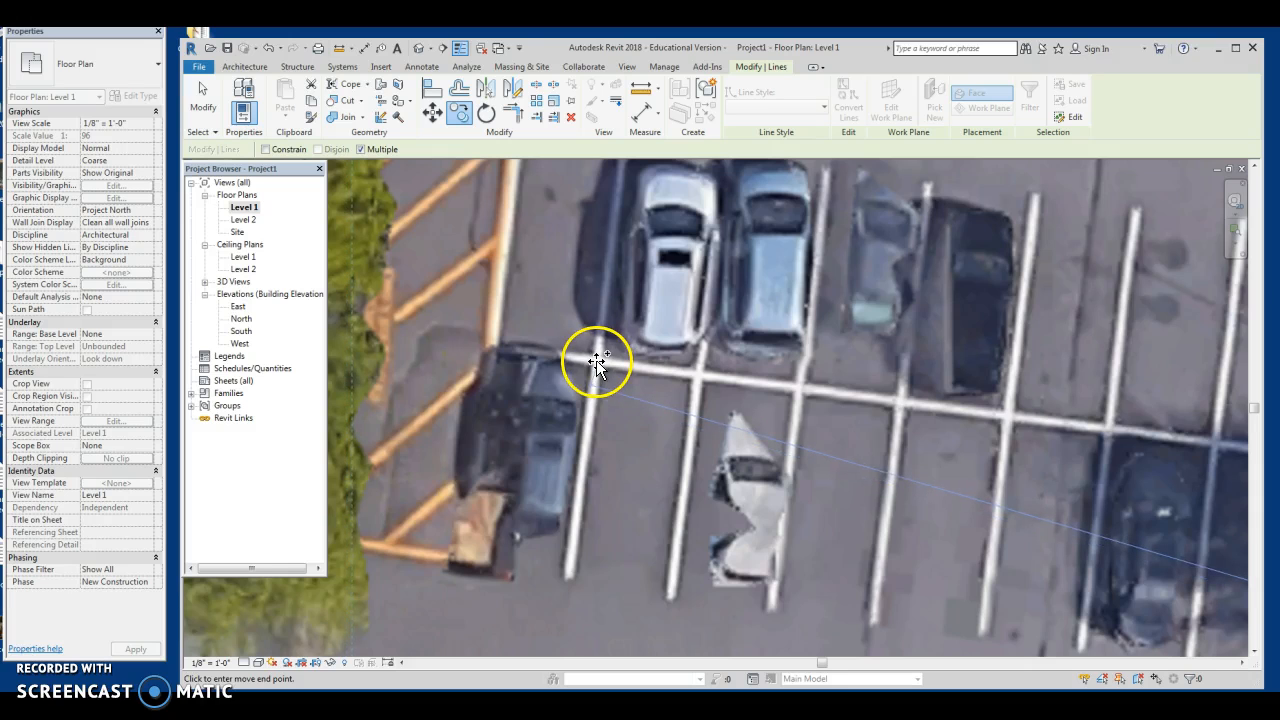
pyautogui.scroll(-5, 599, 366)
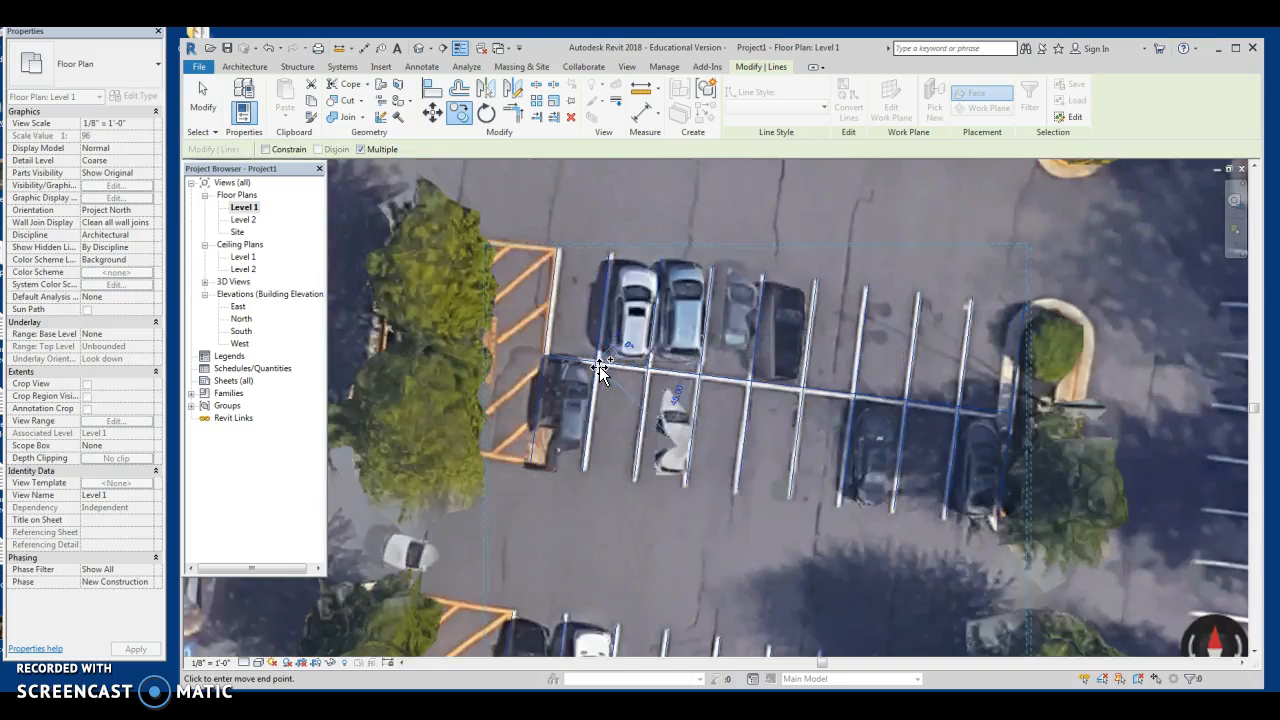
pyautogui.click(794, 414)
pyautogui.scroll(-2, 794, 414)
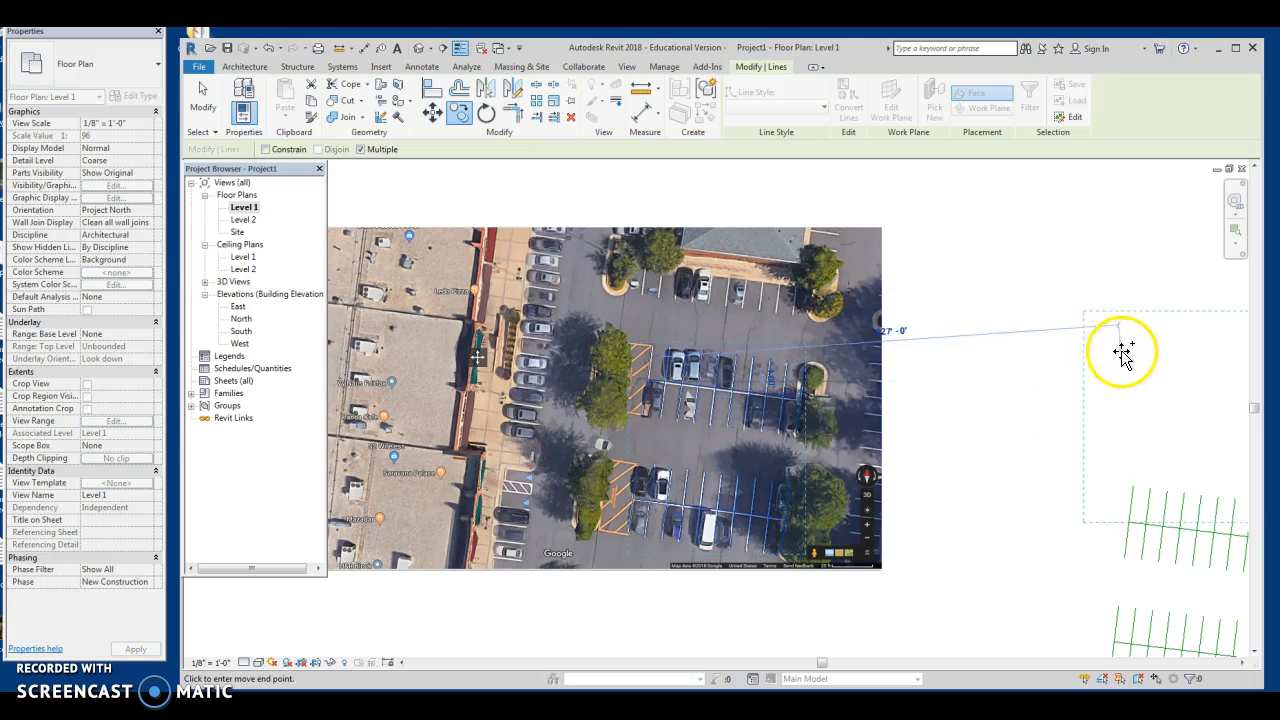
pyautogui.press('Escape')
pyautogui.press('Escape')
# Step: Group all lines of the two double rows beside the image as a model group, keeping the default name
pyautogui.moveTo(1068, 352); pyautogui.dragTo(702, 282, button='middle')
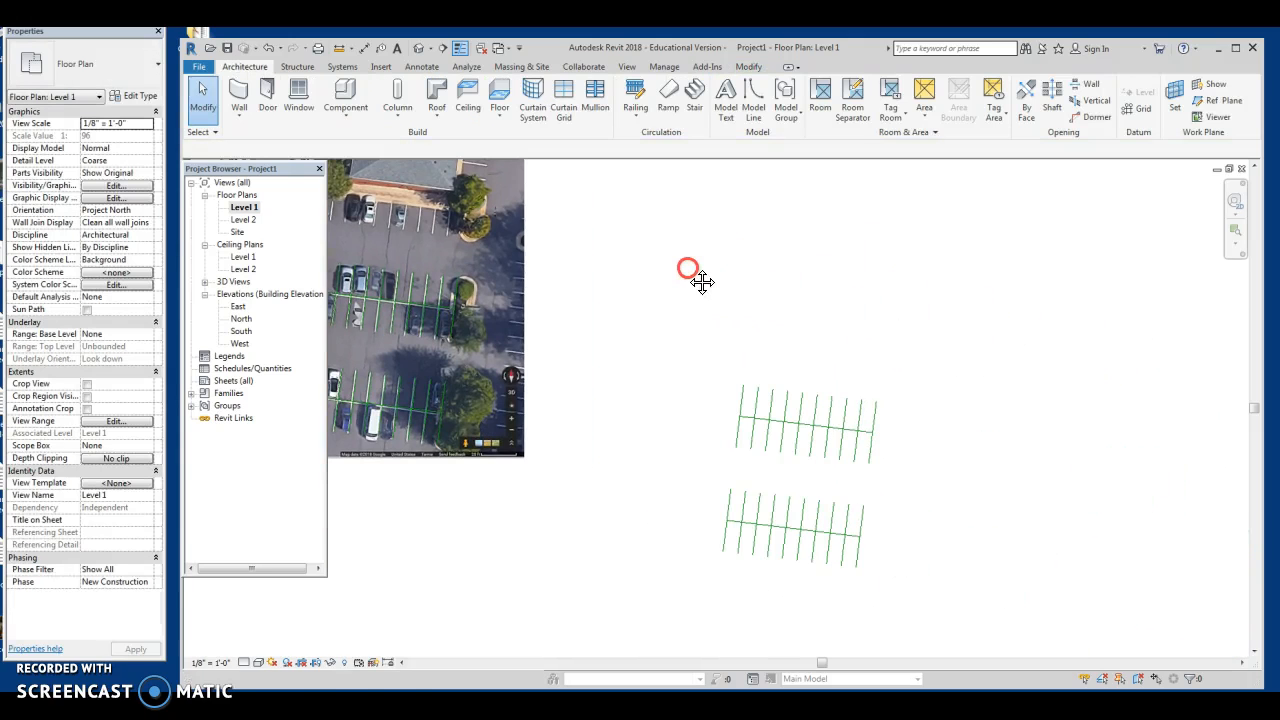
pyautogui.moveTo(662, 340); pyautogui.dragTo(950, 593)
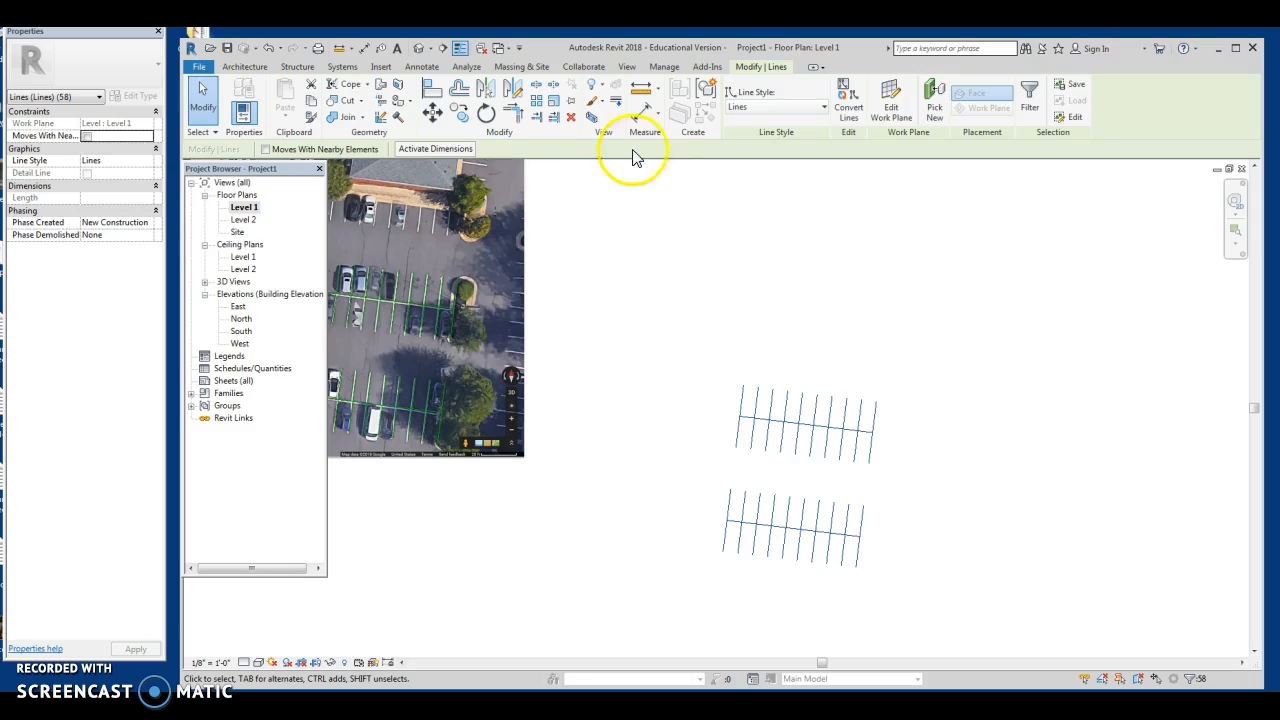
pyautogui.click(707, 100)
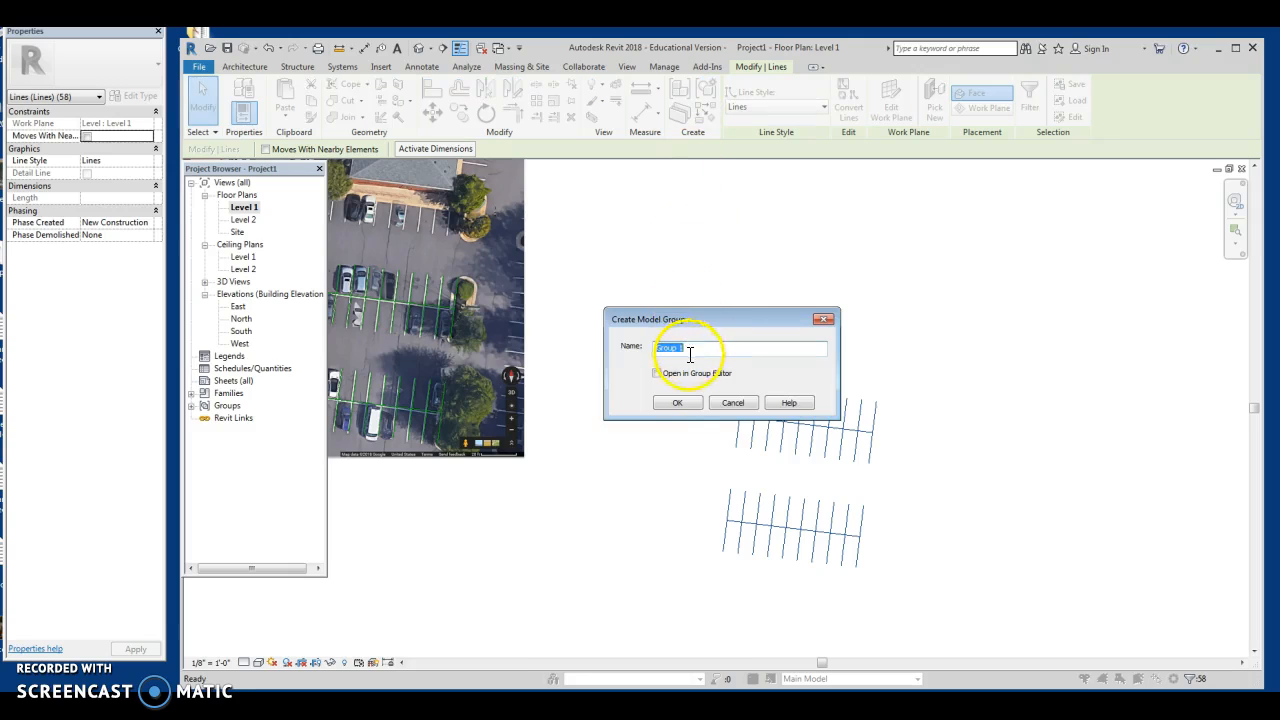
pyautogui.click(676, 408)
# Step: Copy the grouped double rows about 160 ft up and to the right, at roughly 26° from horizontal
pyautogui.click(754, 391)
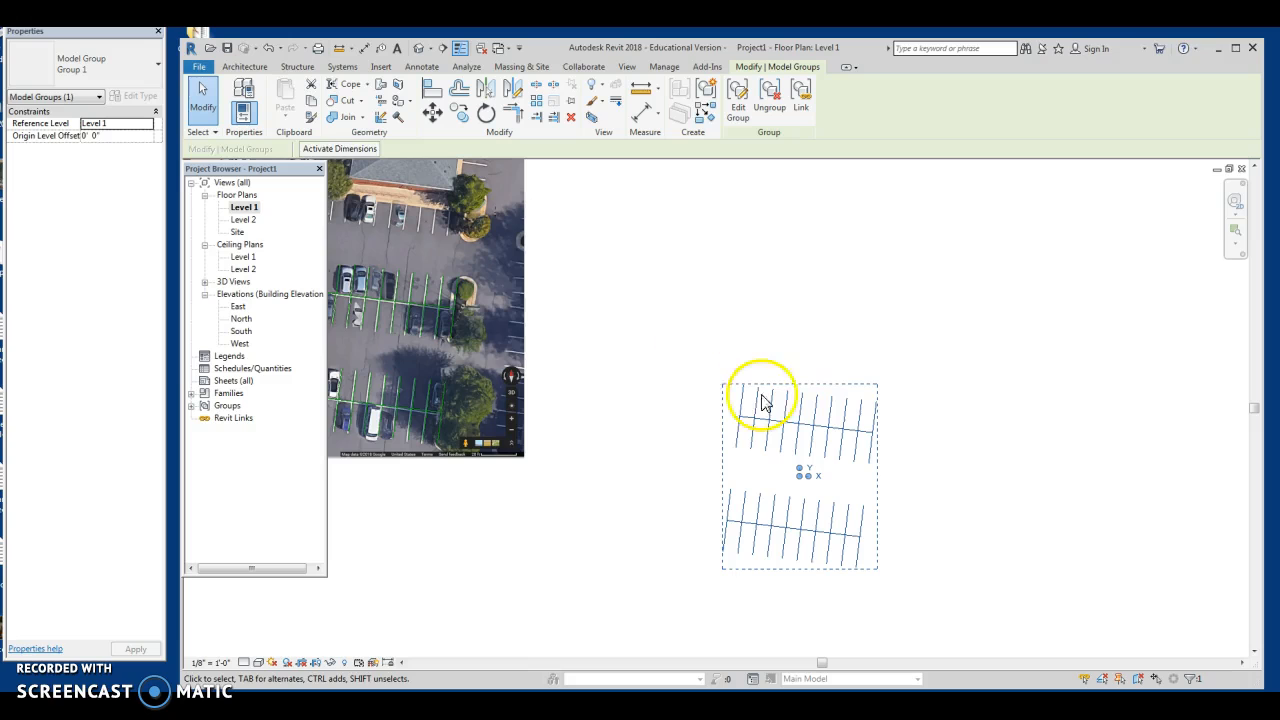
pyautogui.click(455, 119)
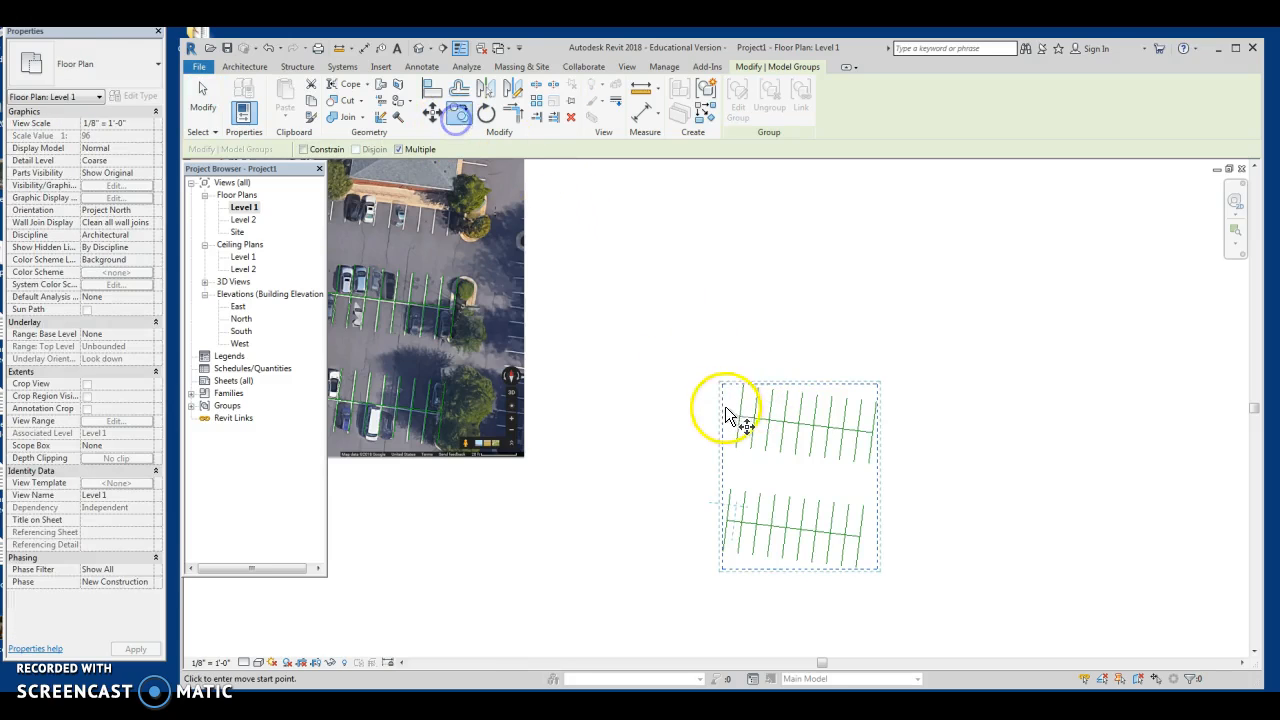
pyautogui.click(726, 385)
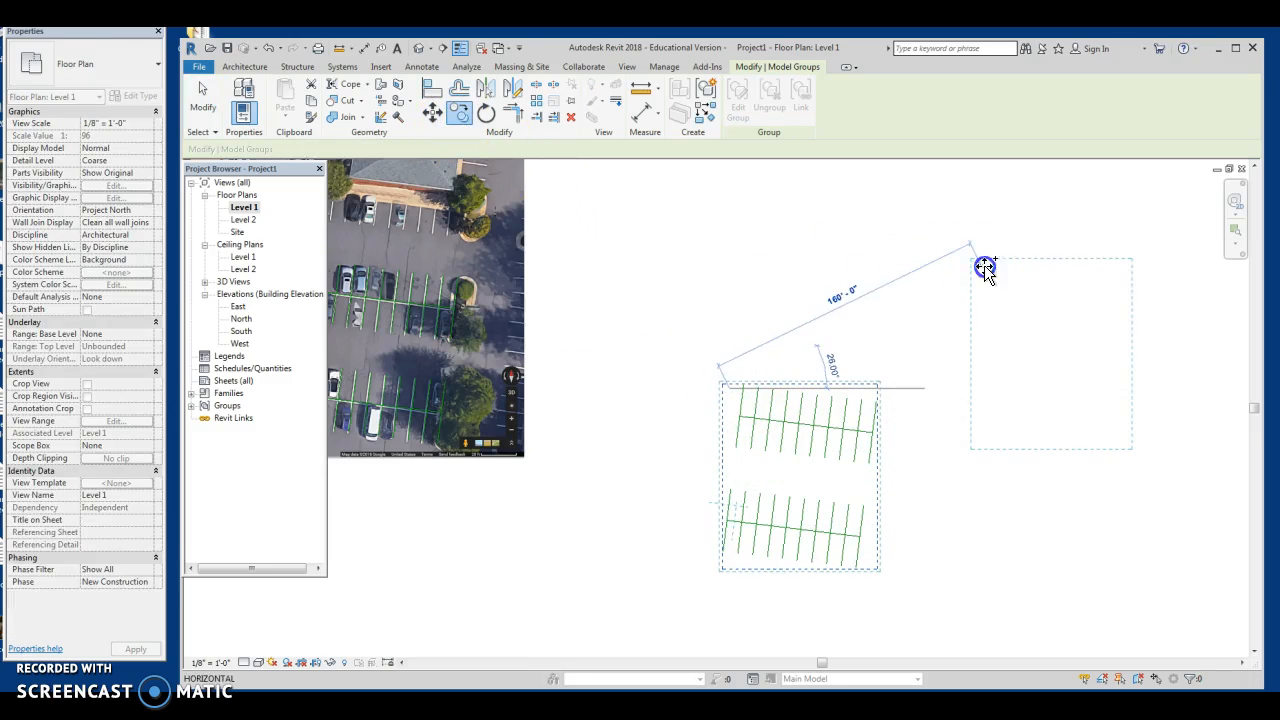
pyautogui.click(984, 265)
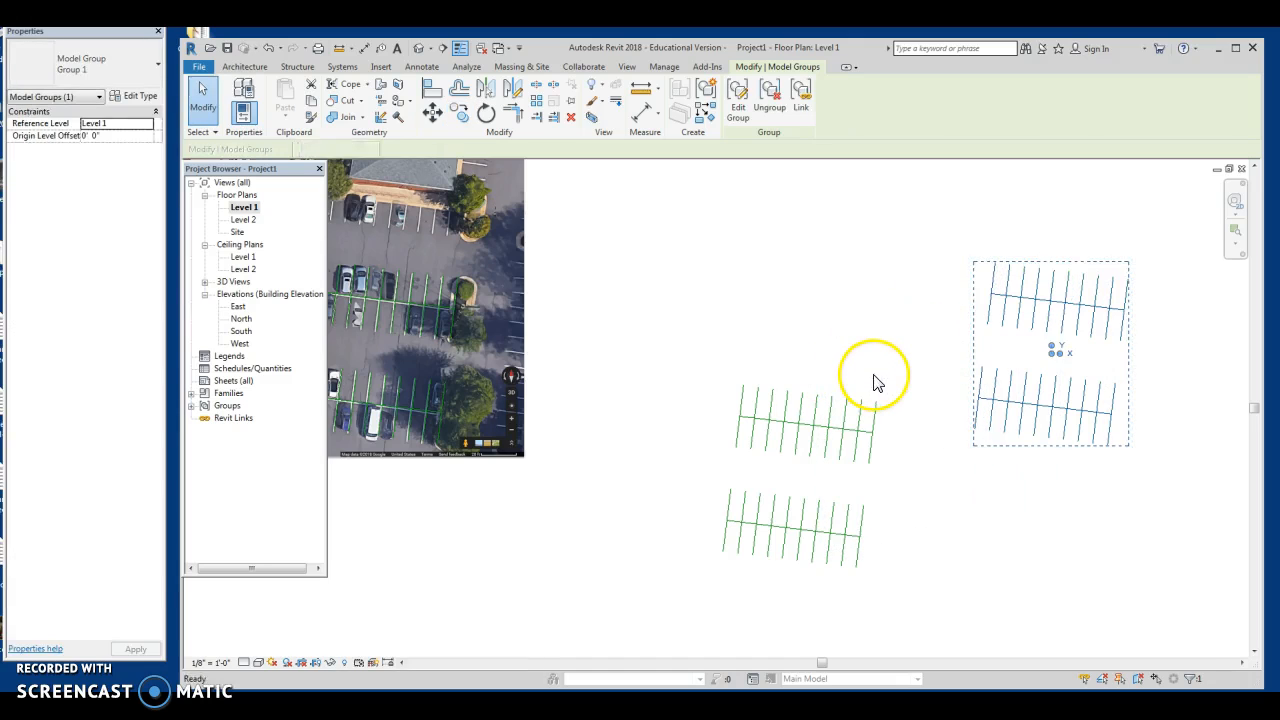
pyautogui.click(873, 383)
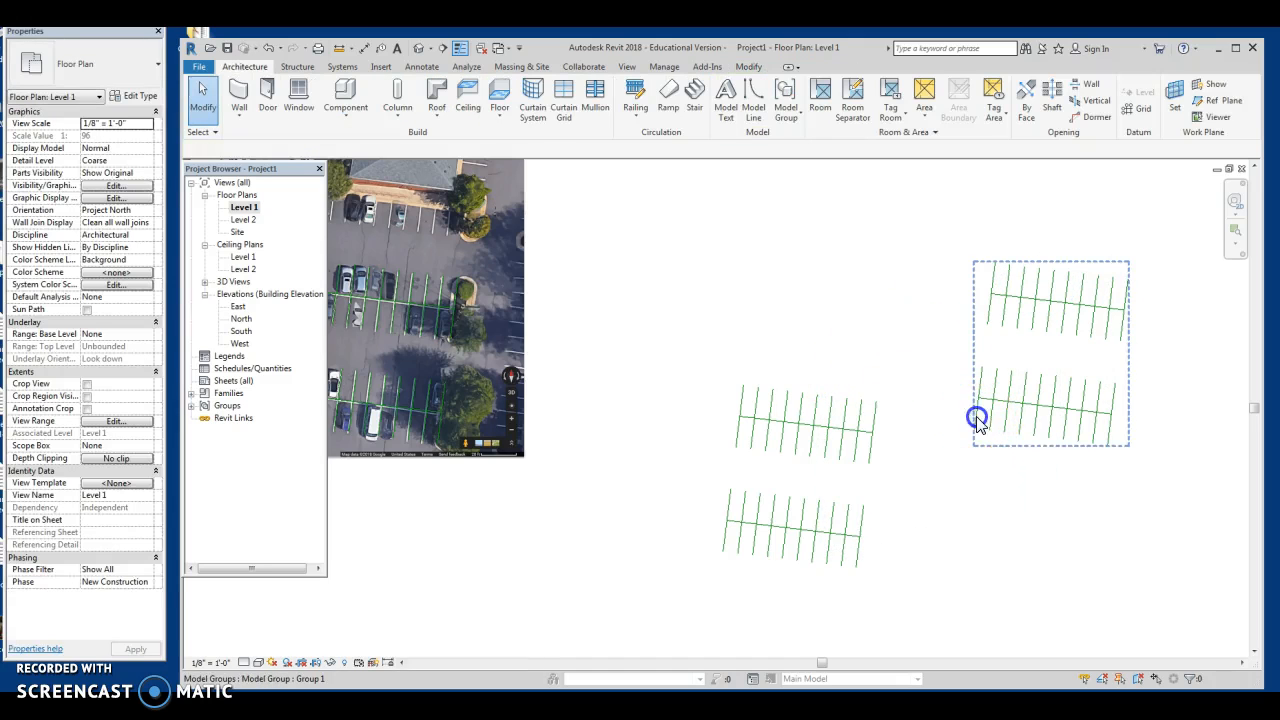
# Step: Ungroup the copied layout and delete all stall lines below the centre line of its lower row
pyautogui.click(977, 420)
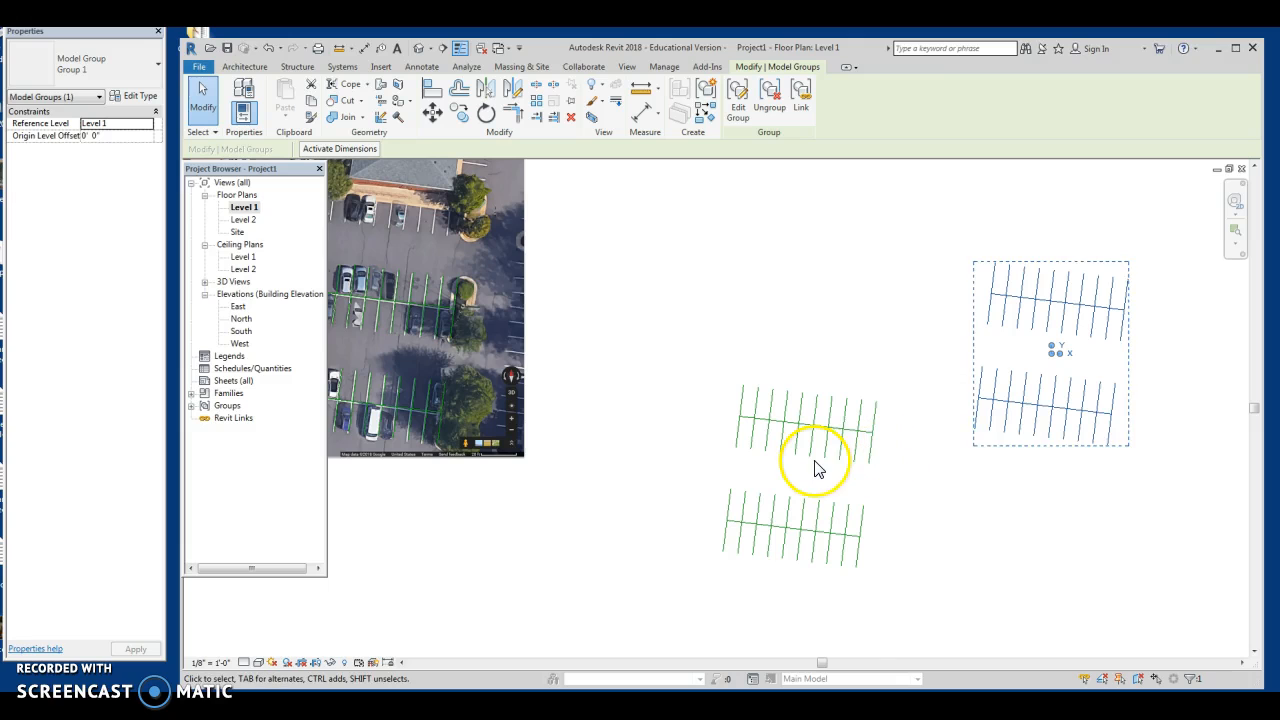
pyautogui.click(769, 97)
pyautogui.moveTo(1147, 471); pyautogui.dragTo(966, 440)
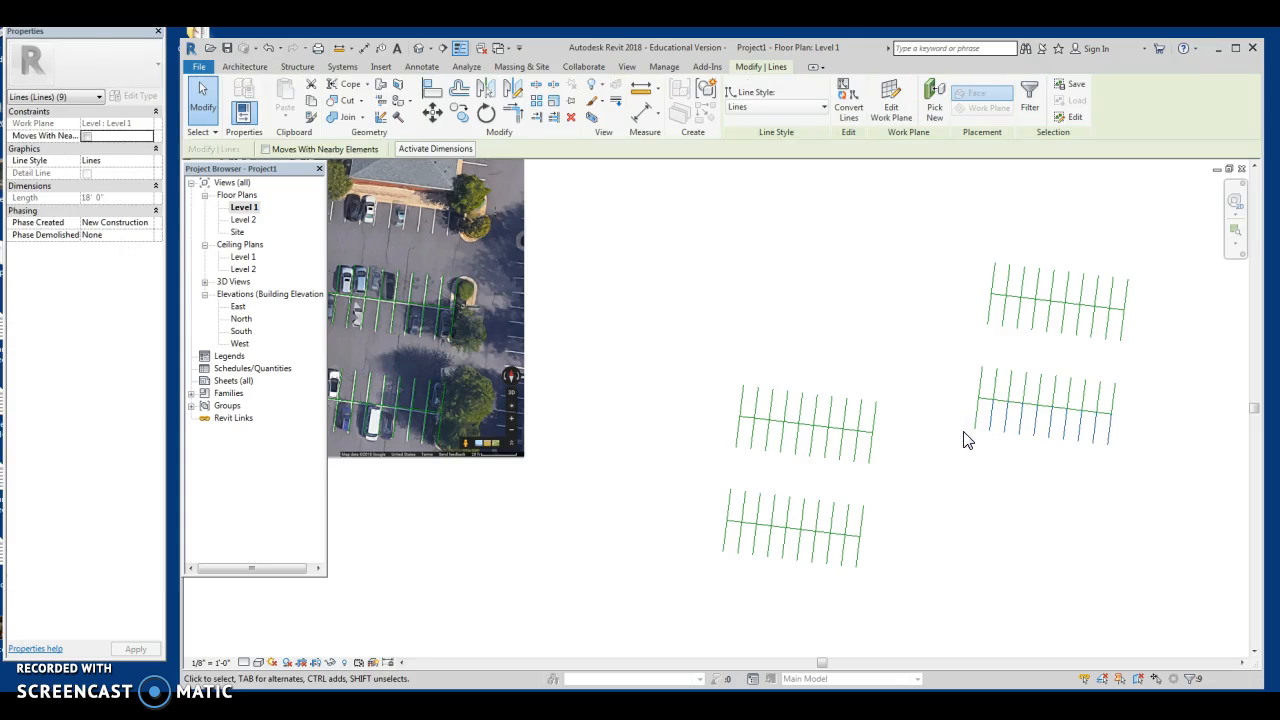
pyautogui.press('Delete')
pyautogui.click(972, 424)
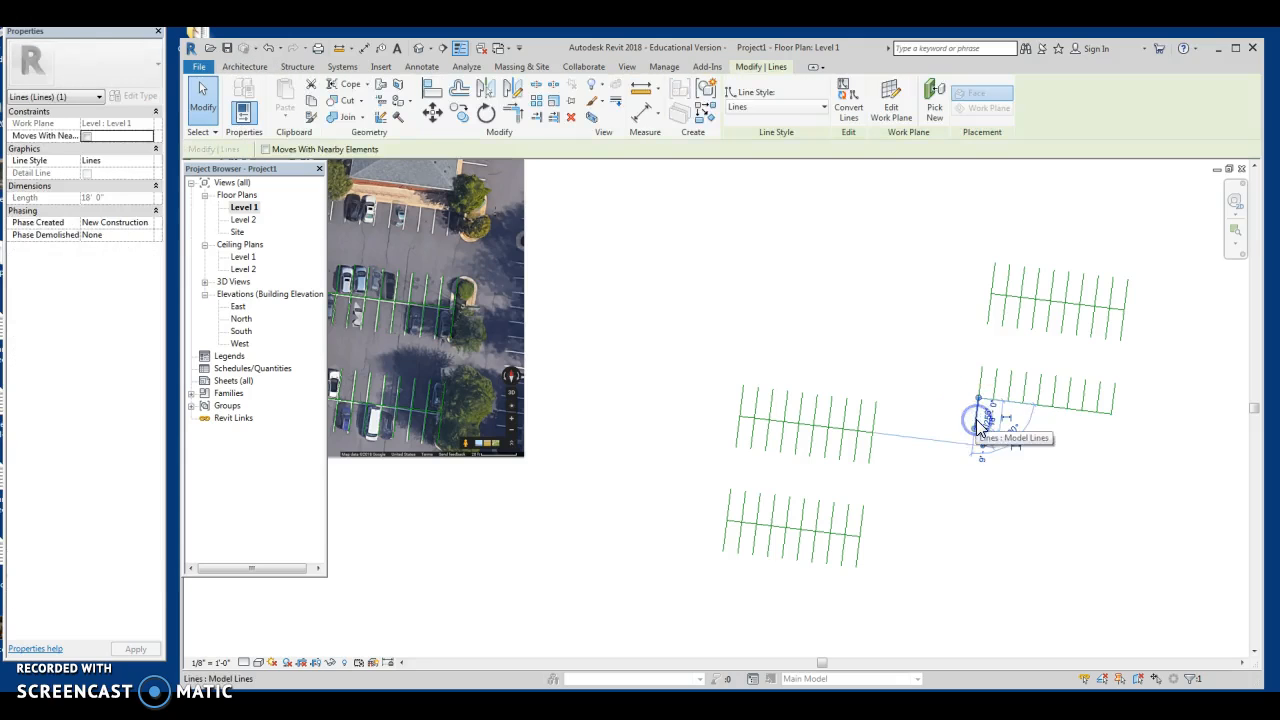
pyautogui.press('Delete')
# Step: Group the copy's full double row and remaining single row as a new model group, keeping the default name
pyautogui.moveTo(980, 218); pyautogui.dragTo(1170, 440)
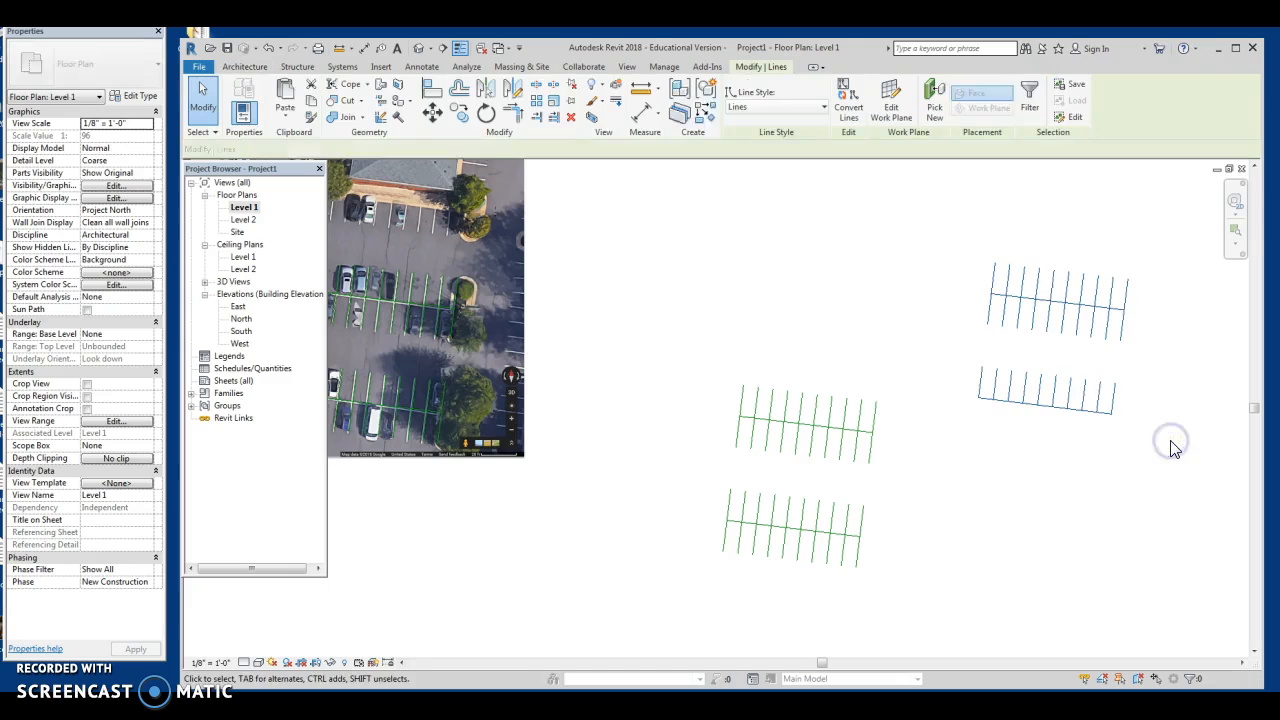
pyautogui.click(705, 90)
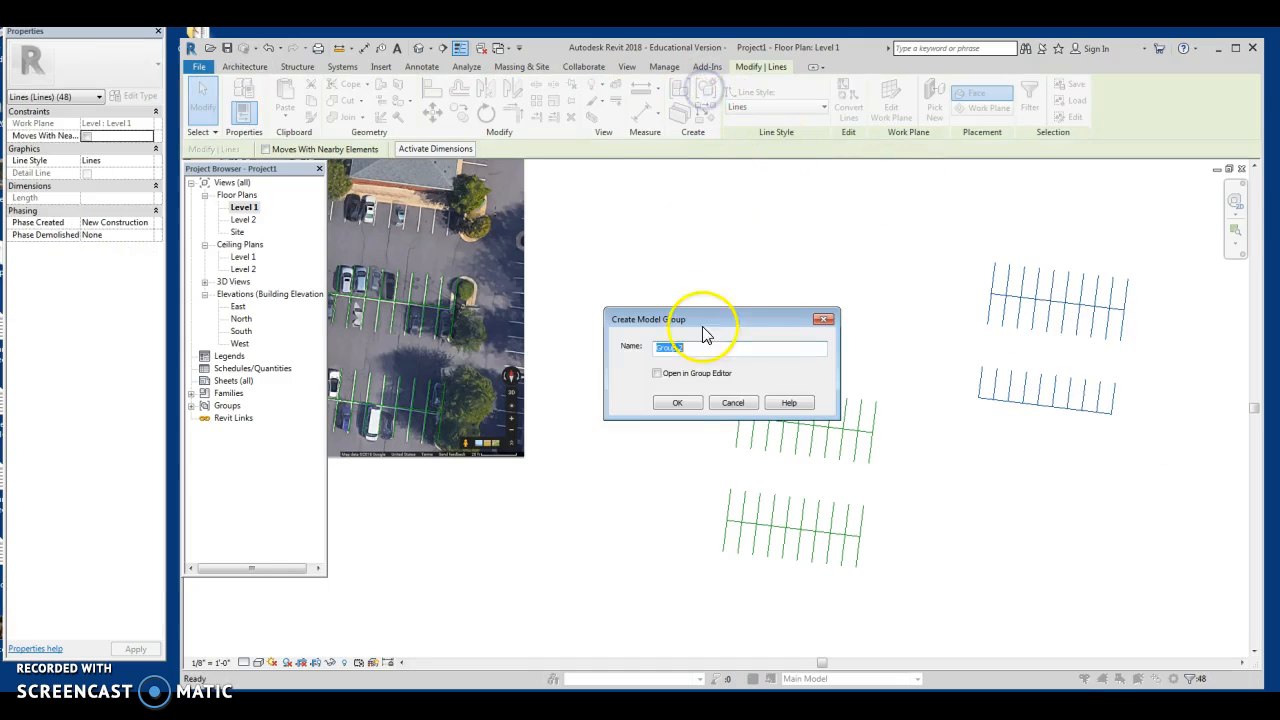
pyautogui.click(679, 403)
pyautogui.click(948, 443)
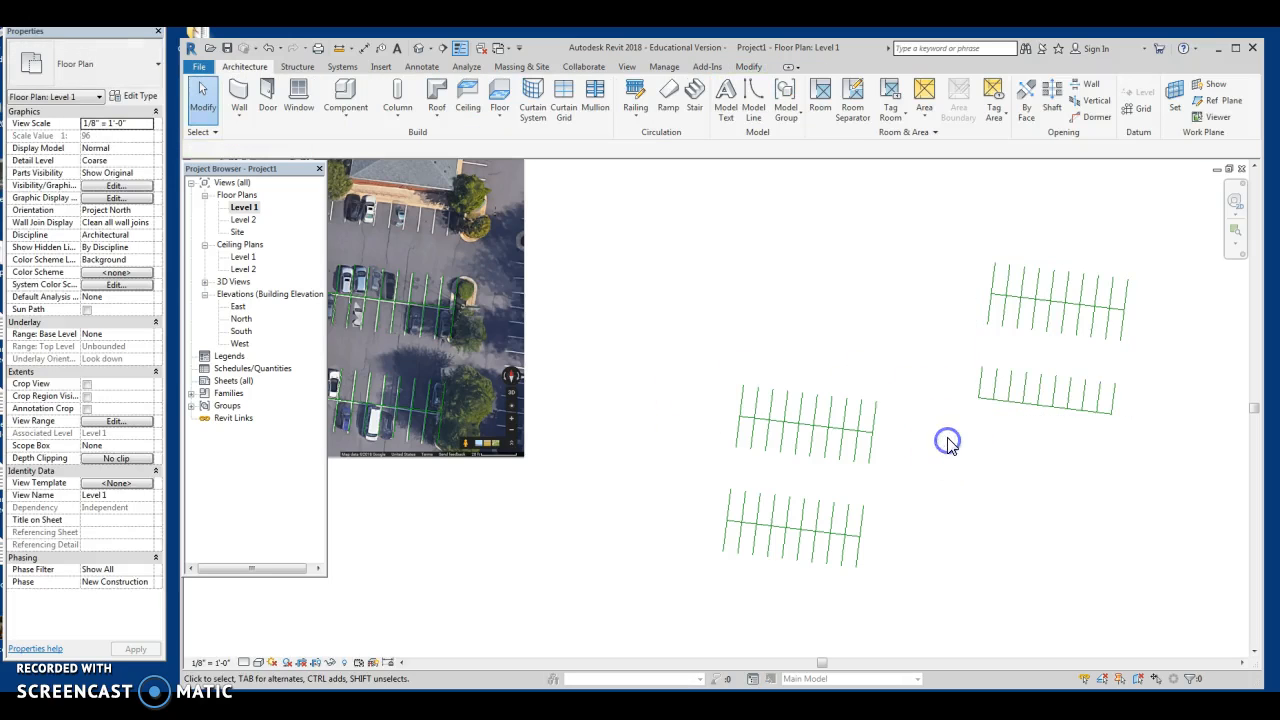